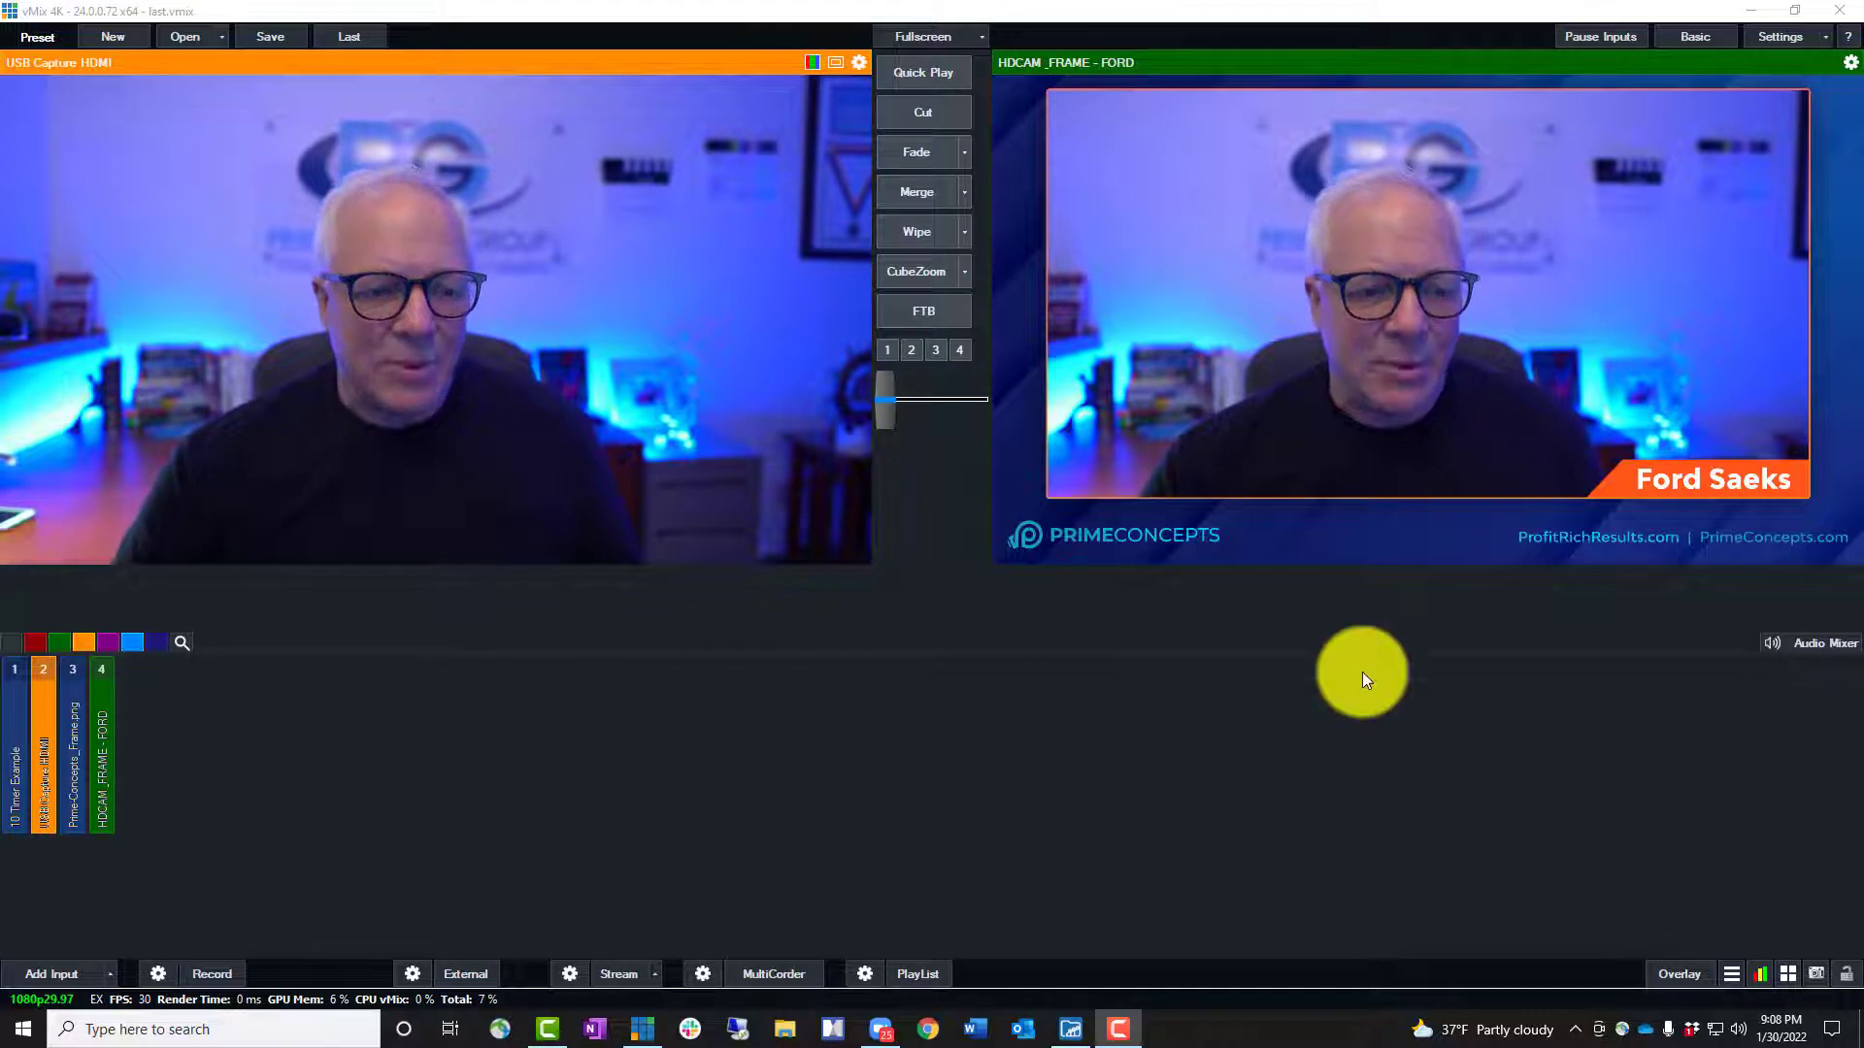
- Load the 10 Timer Example input into Preview at 10:00 and expand its thumbnail
click(15, 788)
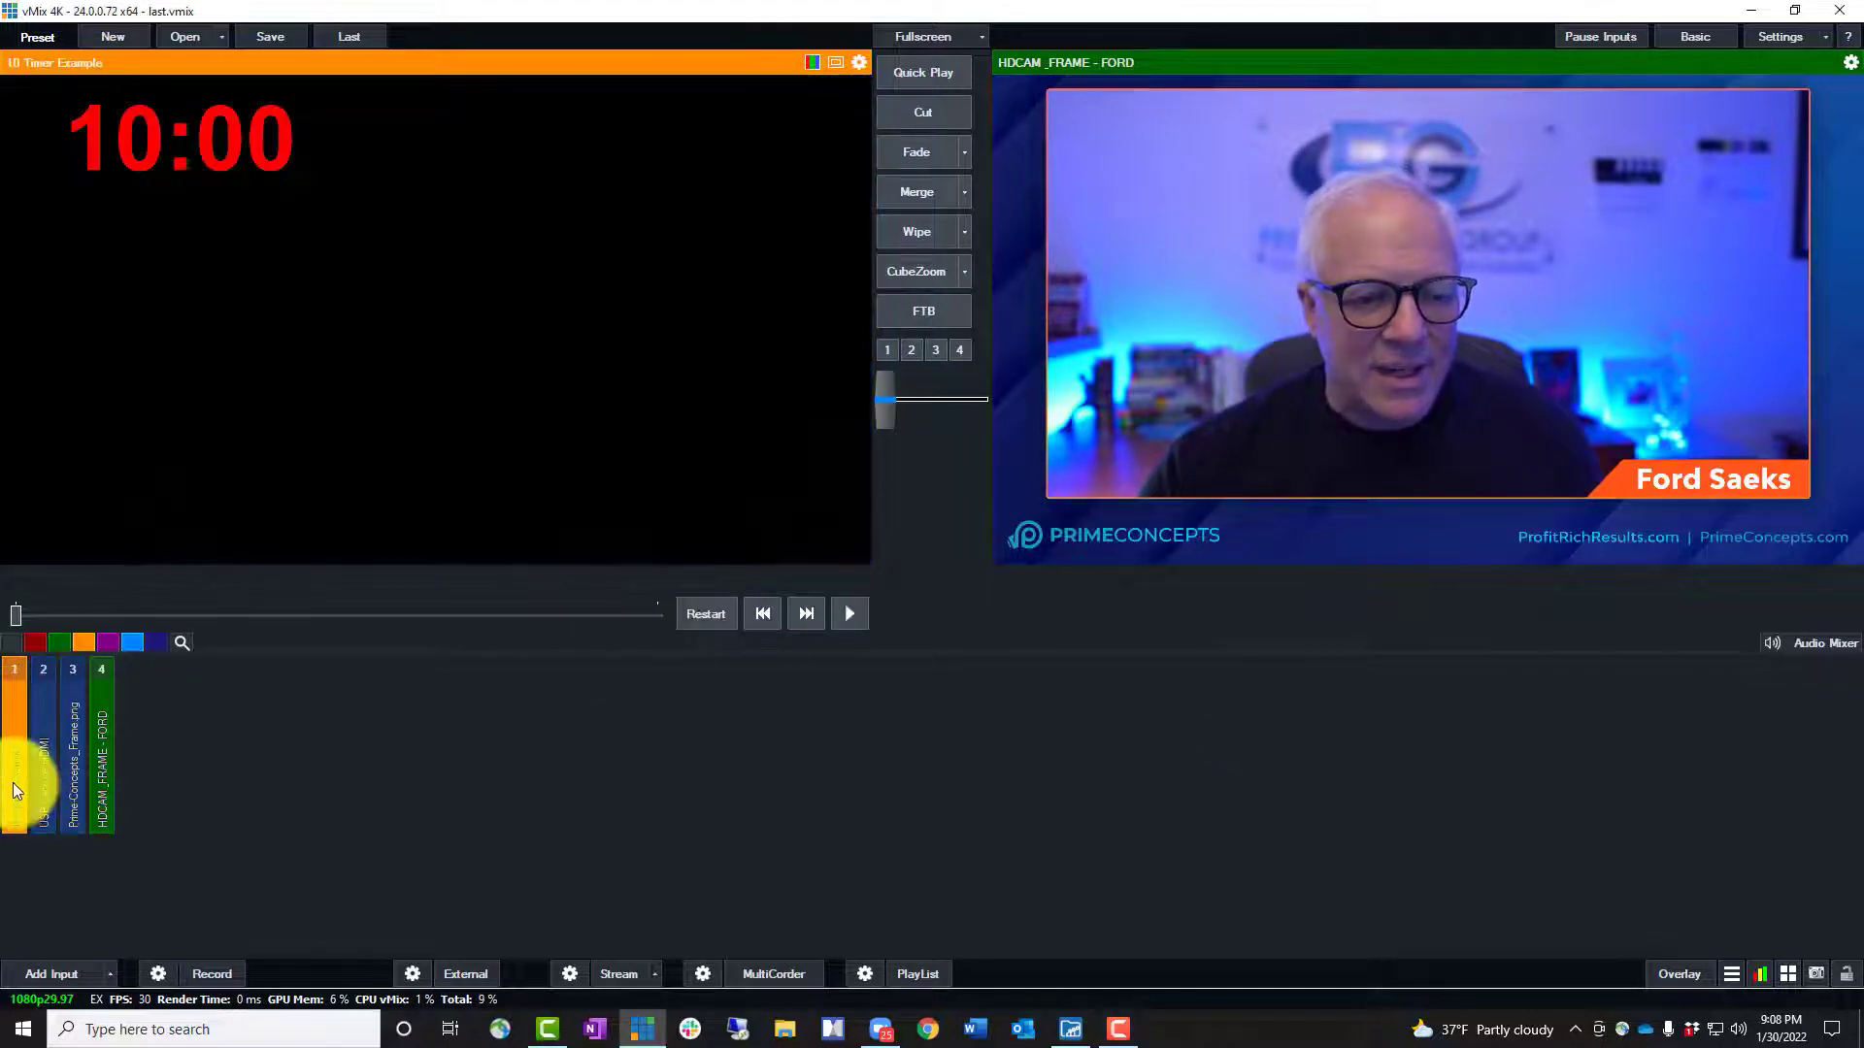
click(20, 709)
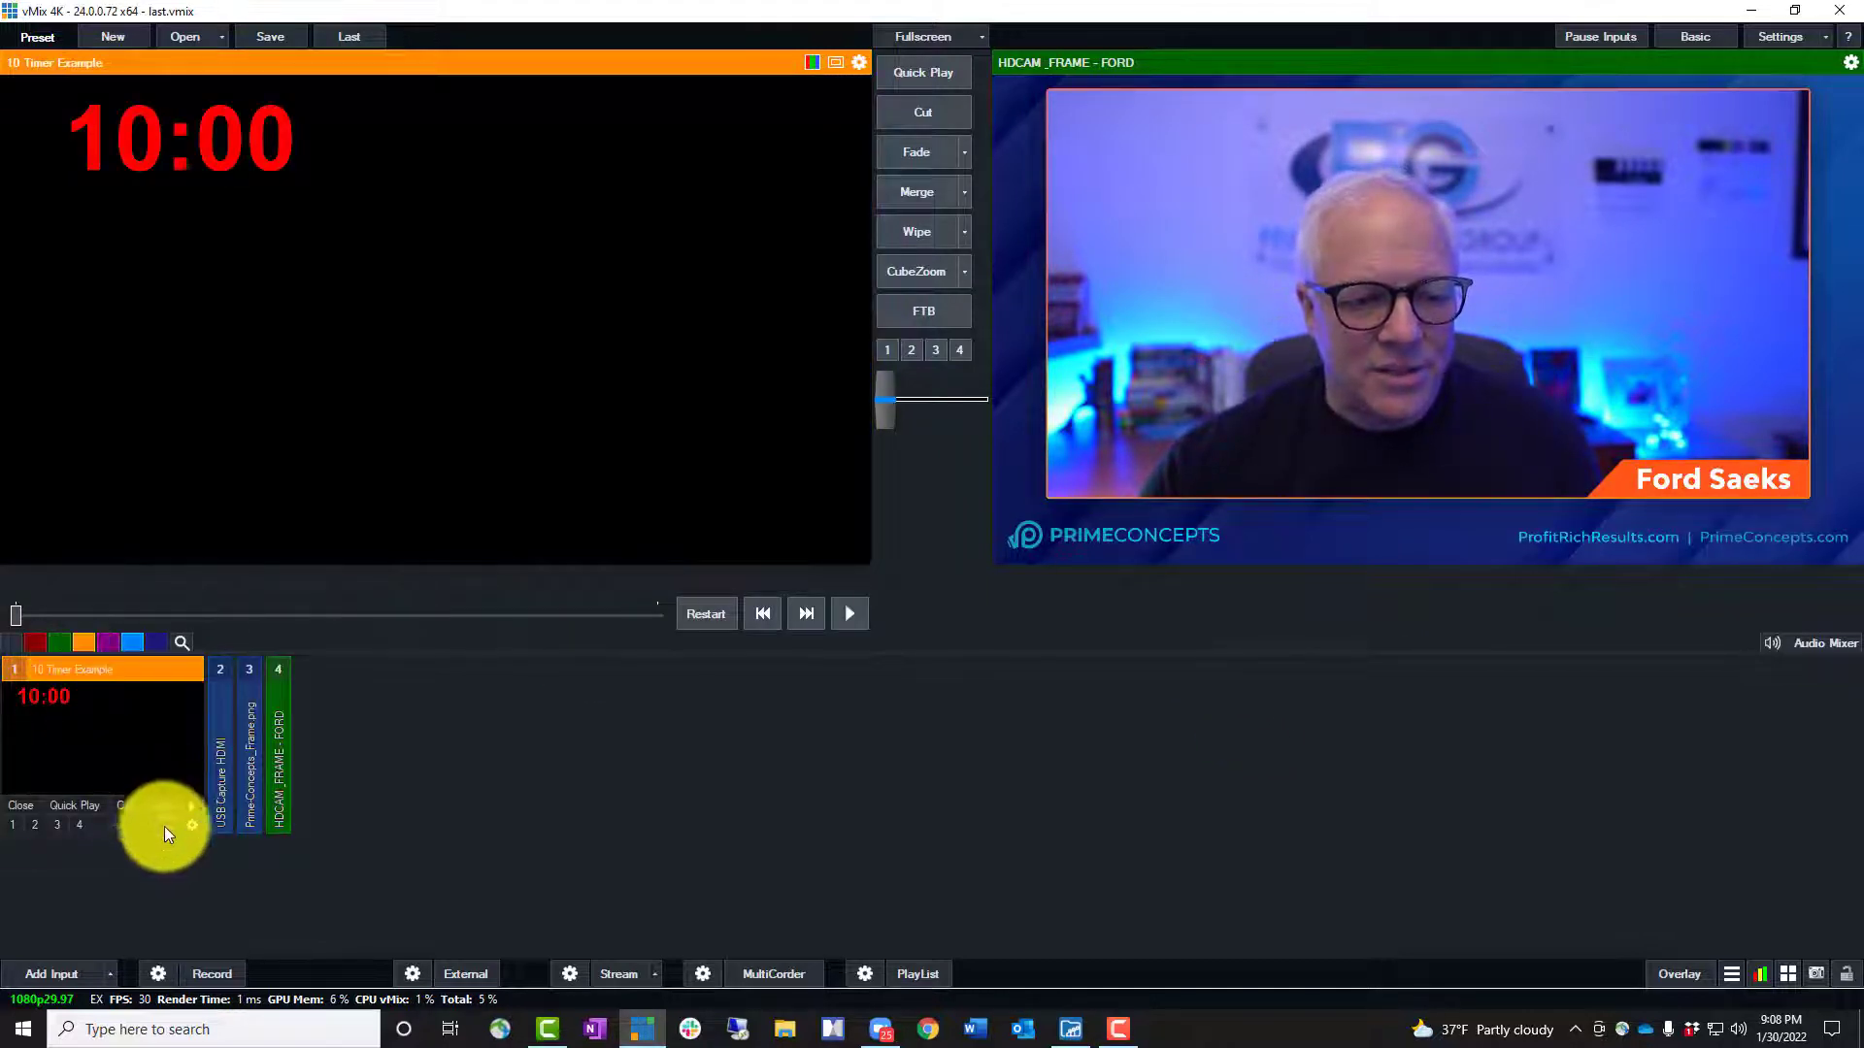
- Add the Timer The Middle title template from the GT Timer gallery as a new input
click(67, 974)
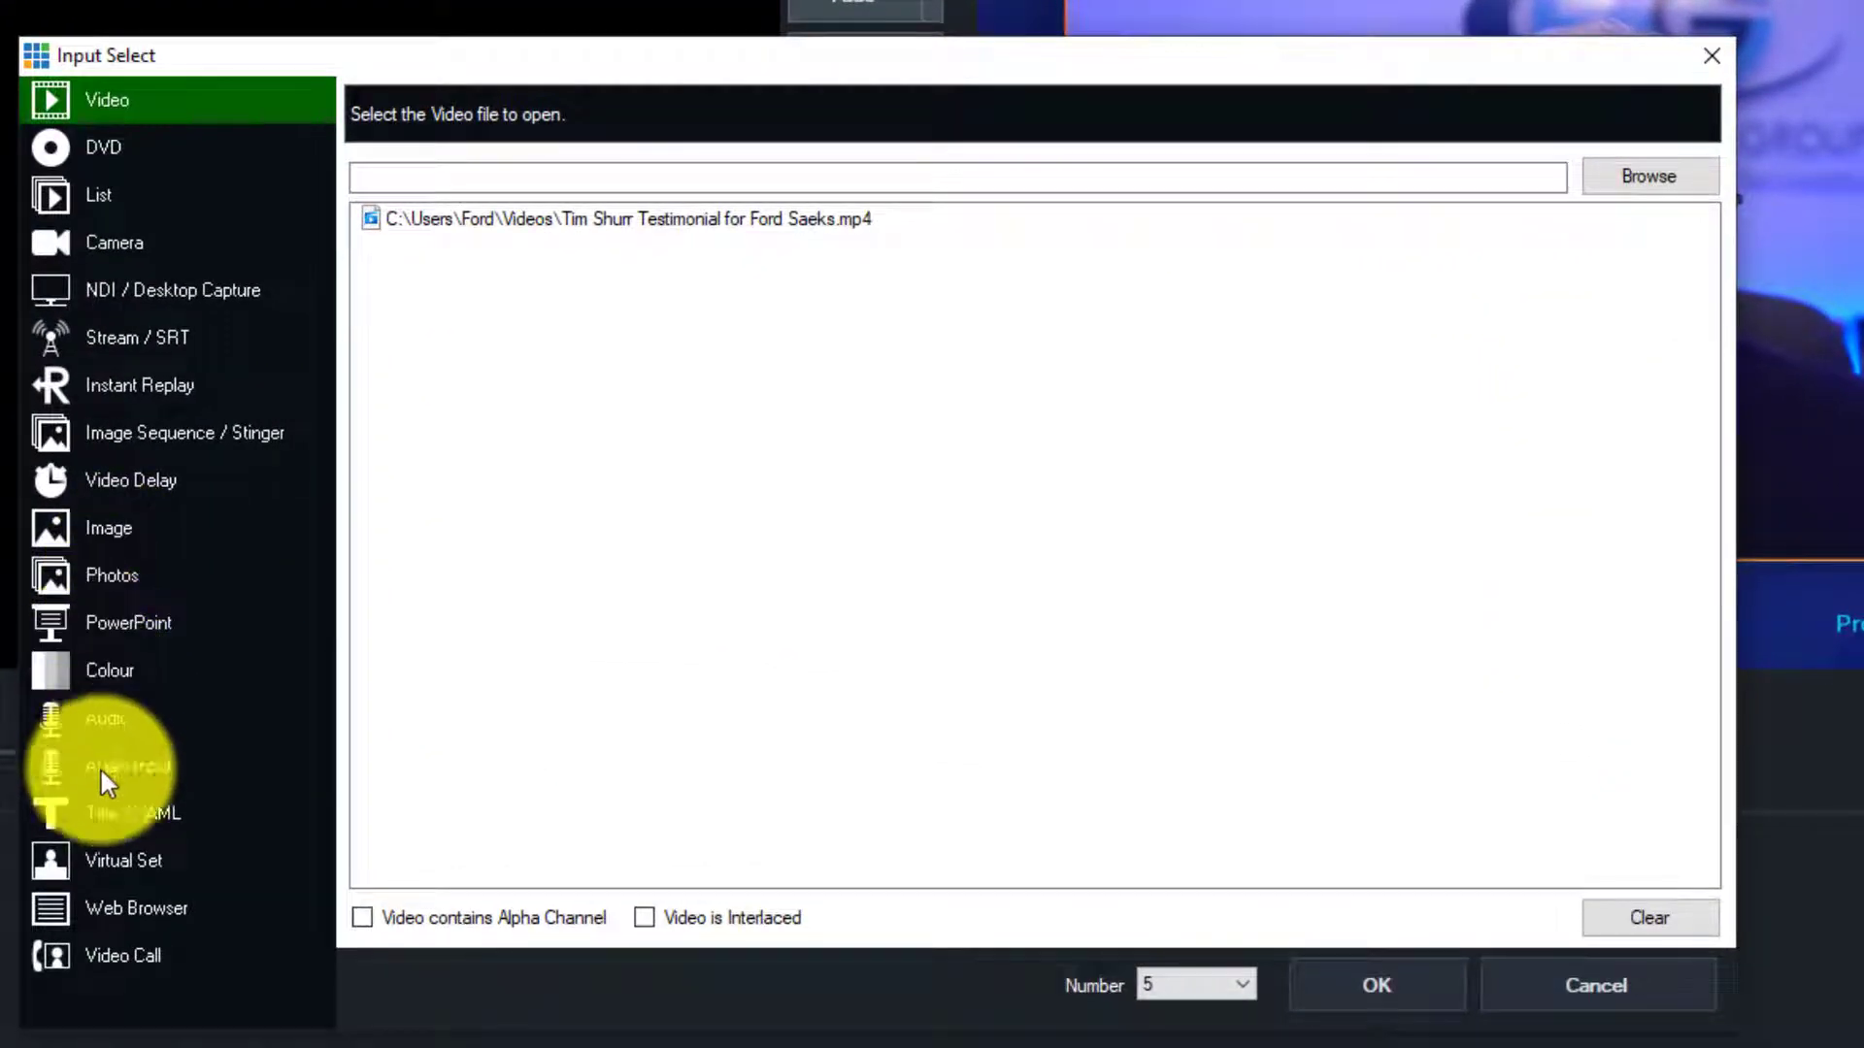
click(101, 809)
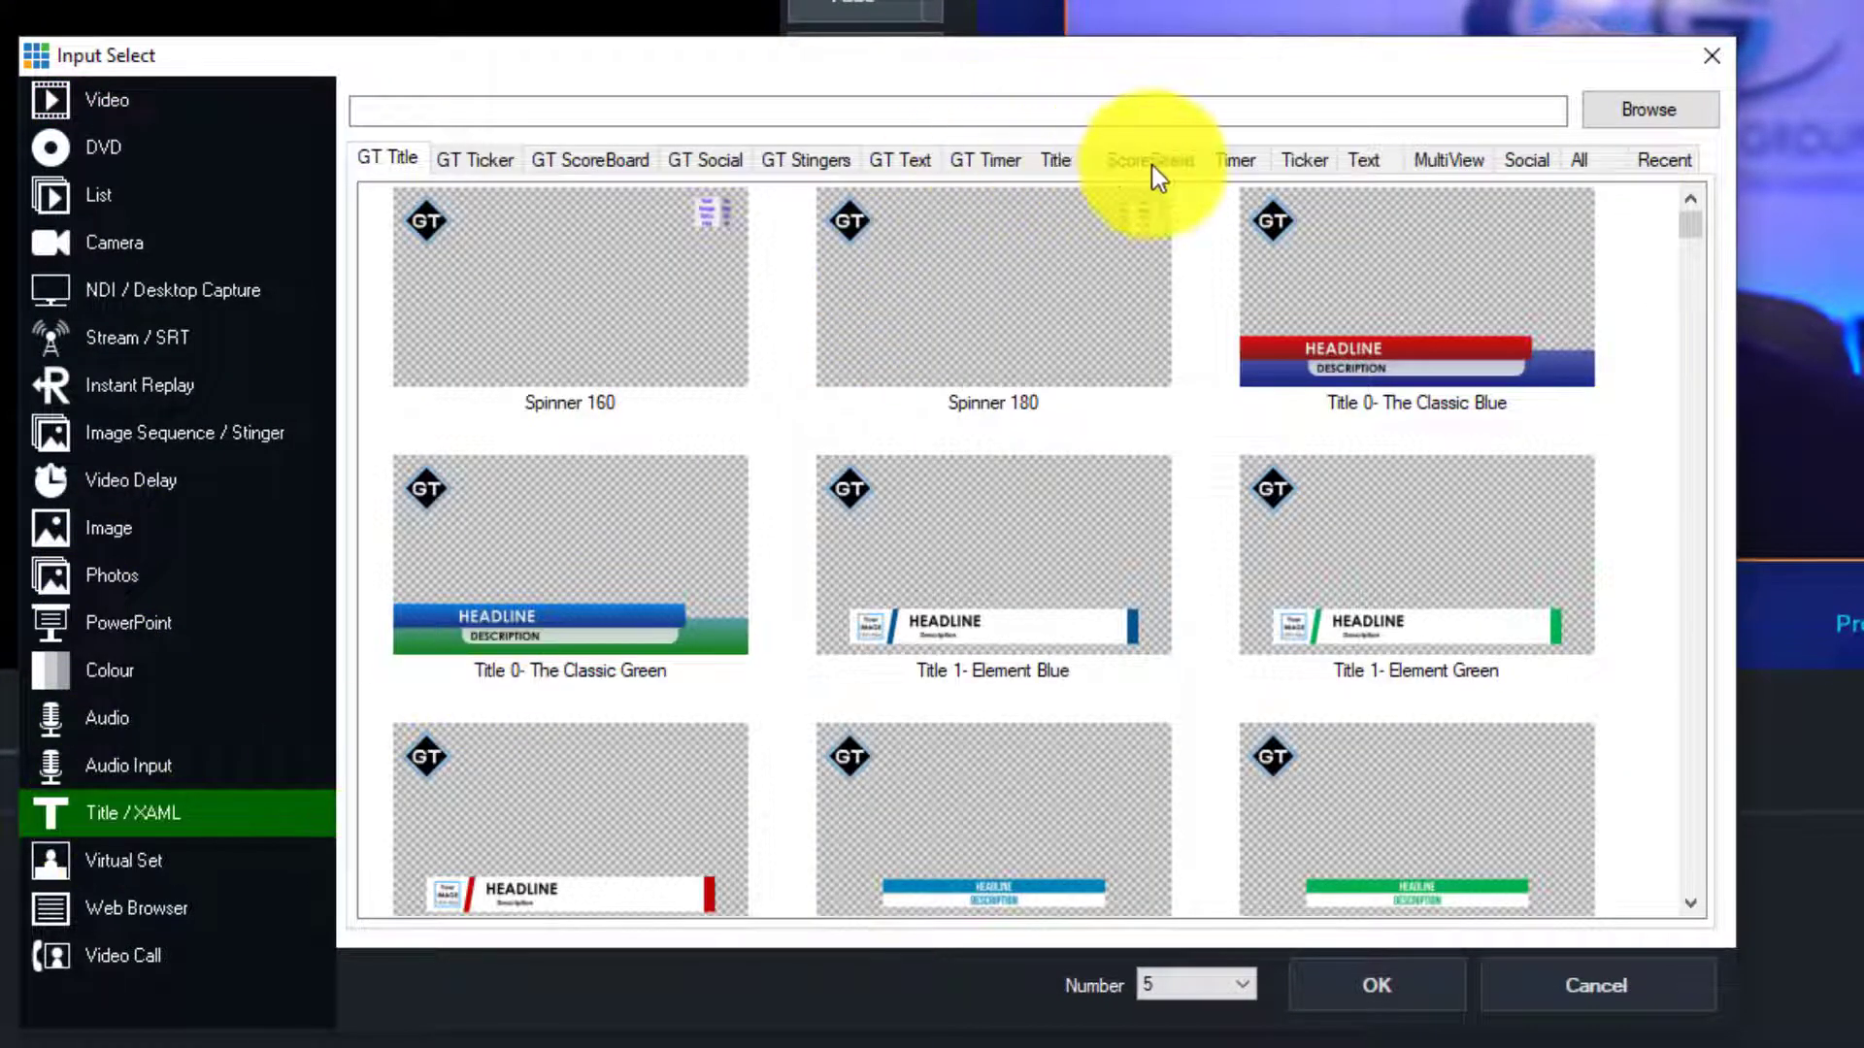
click(987, 167)
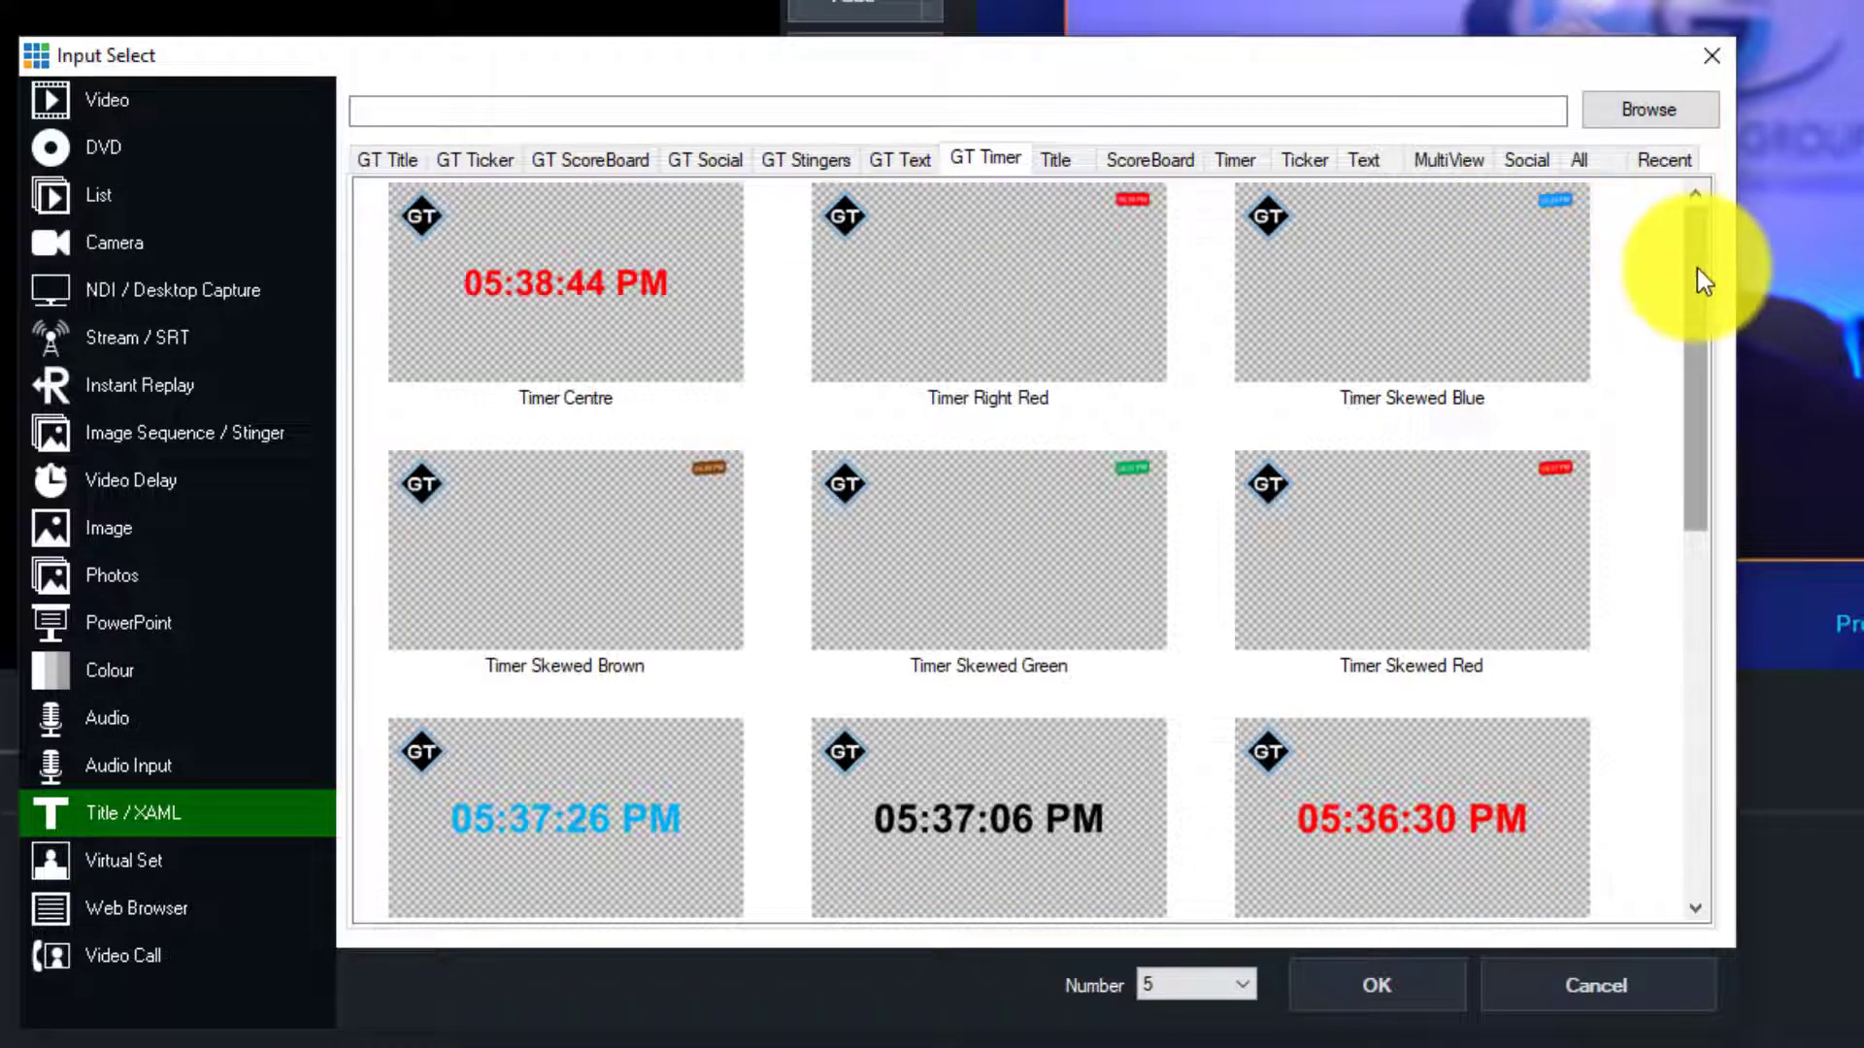
scroll(1697, 268, down, 6)
drag(1700, 540, 1706, 179)
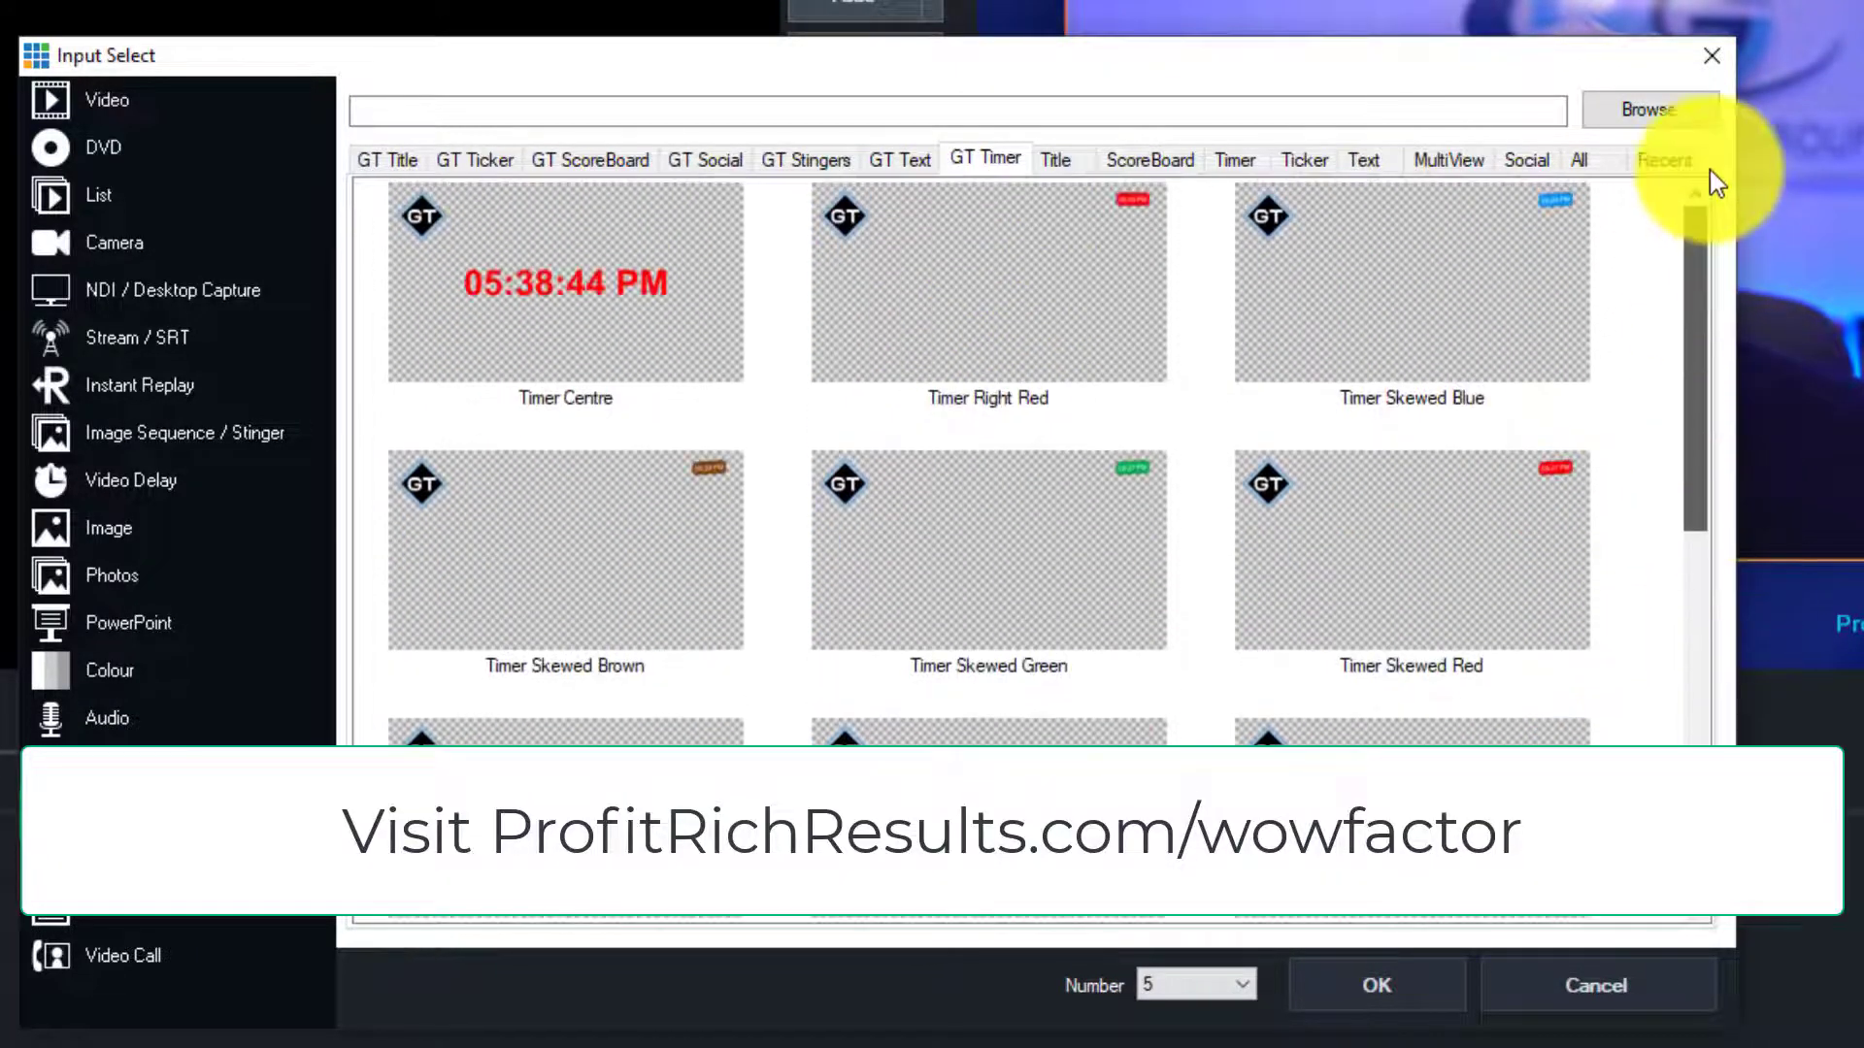
click(1402, 757)
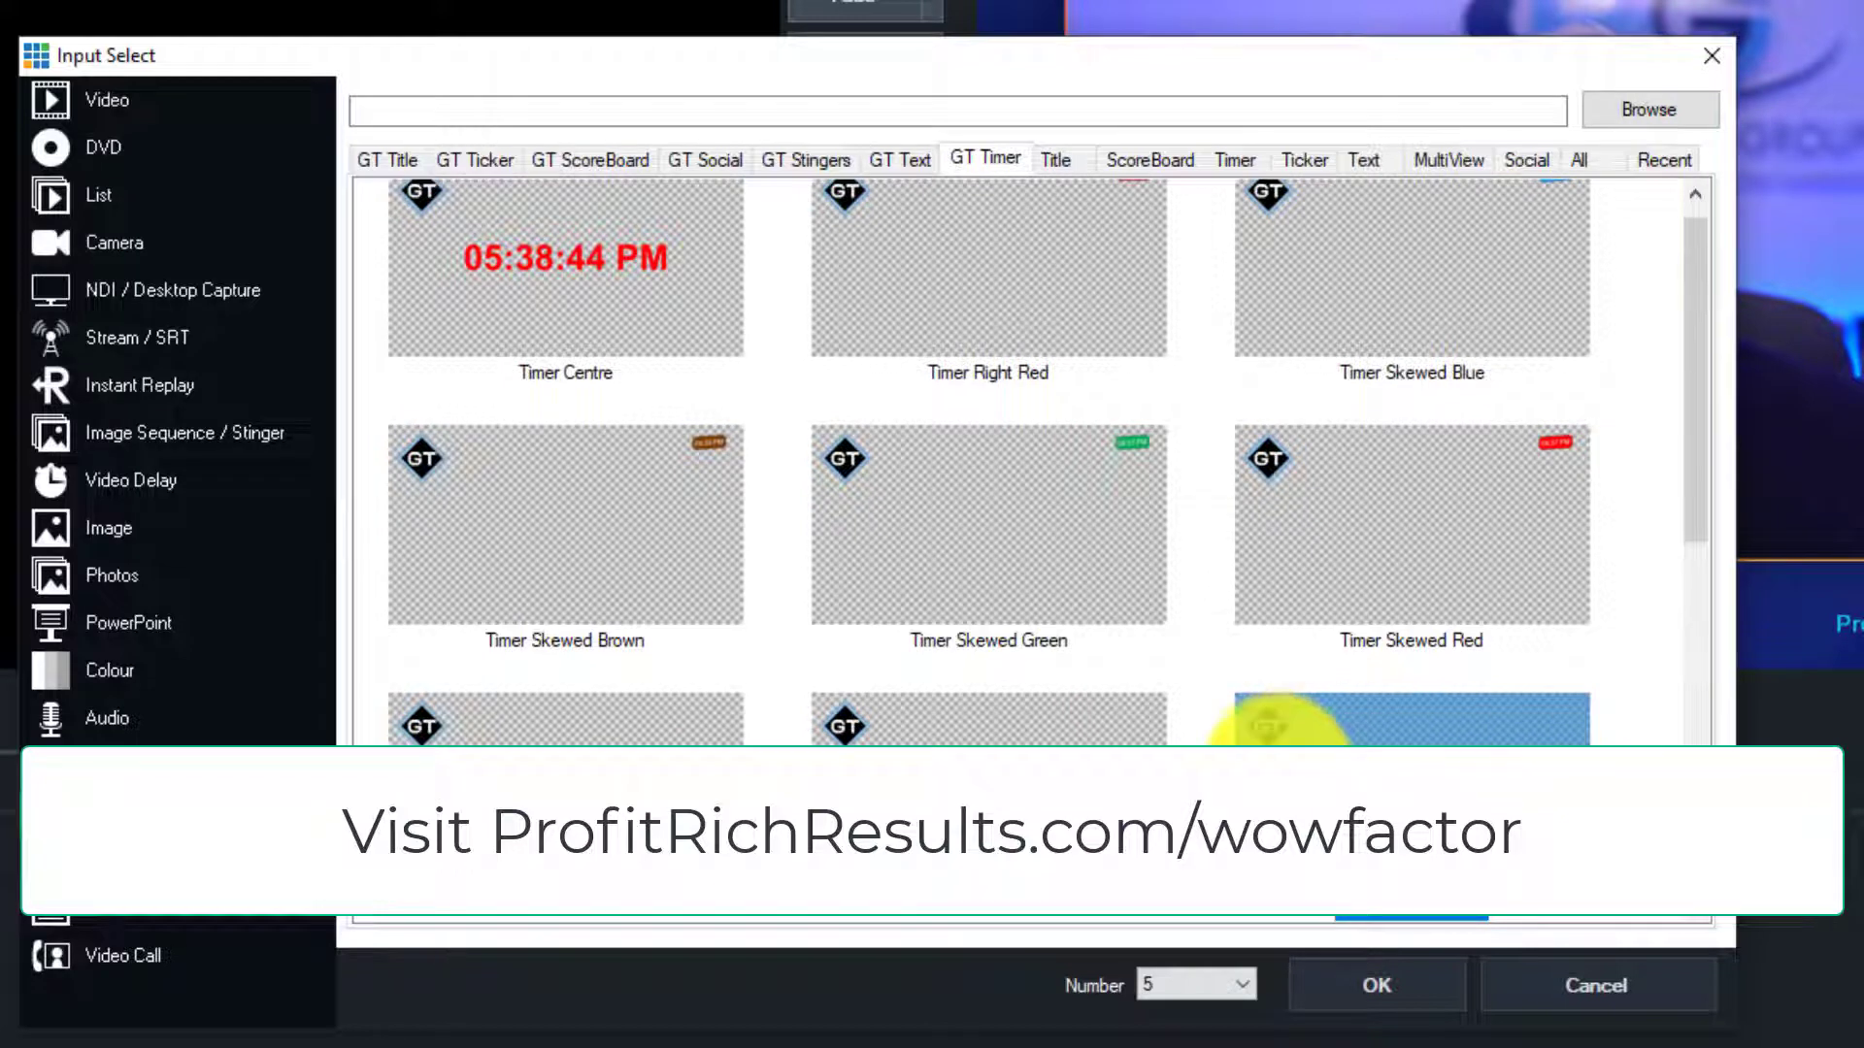
click(524, 884)
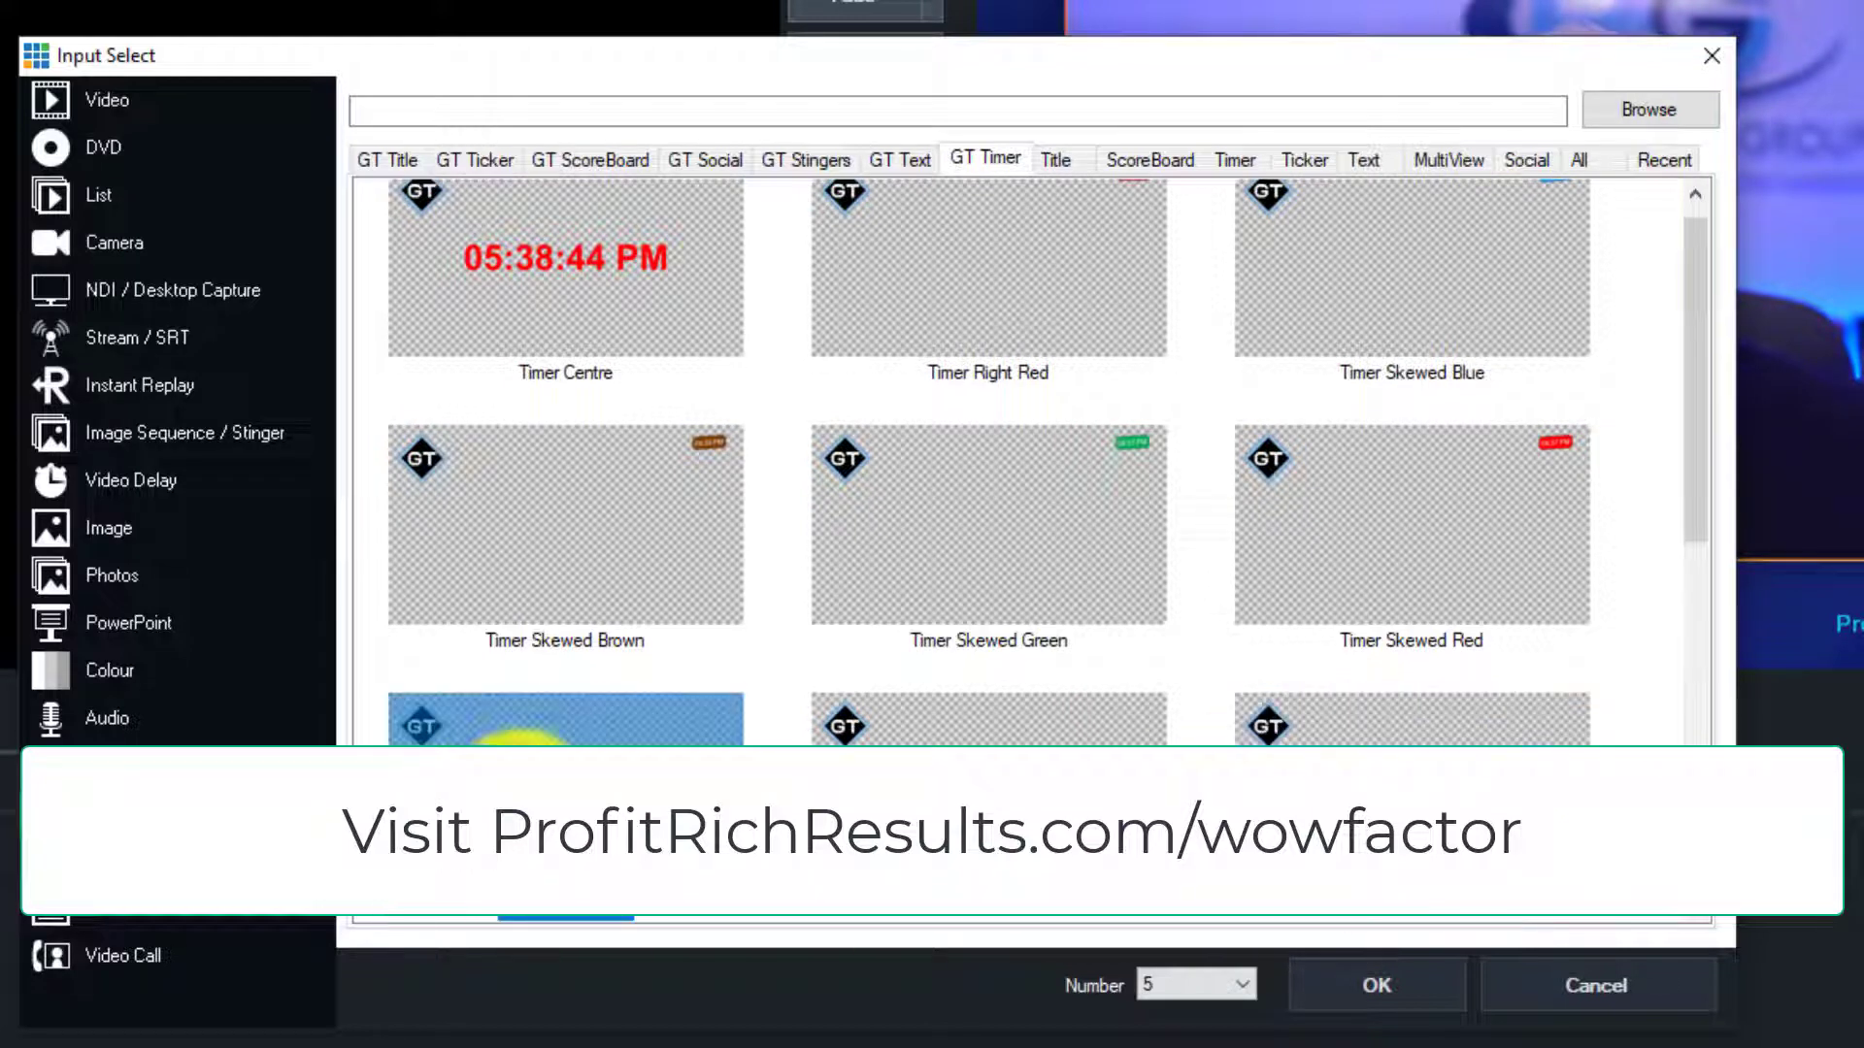
click(1377, 992)
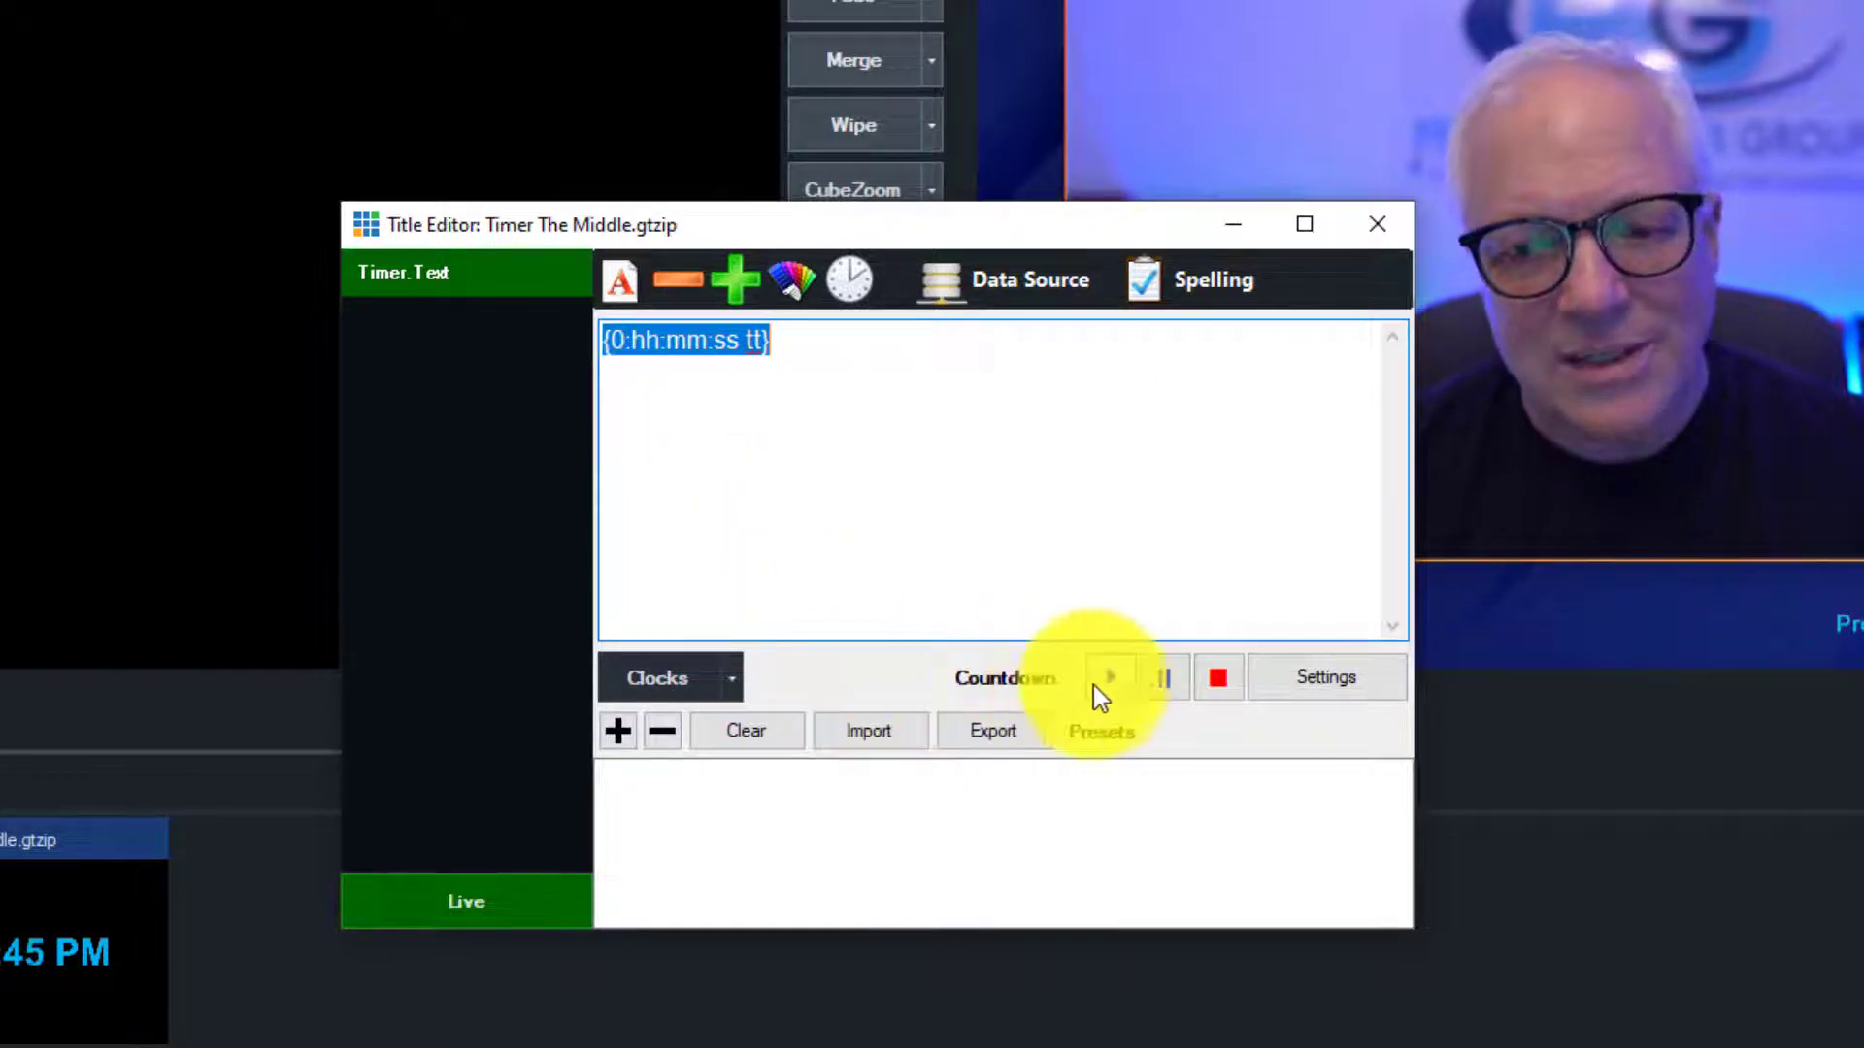
- Set a 10-minute duration in mm:ss format, displayed when stopped, and close the title editor
click(1292, 691)
click(864, 399)
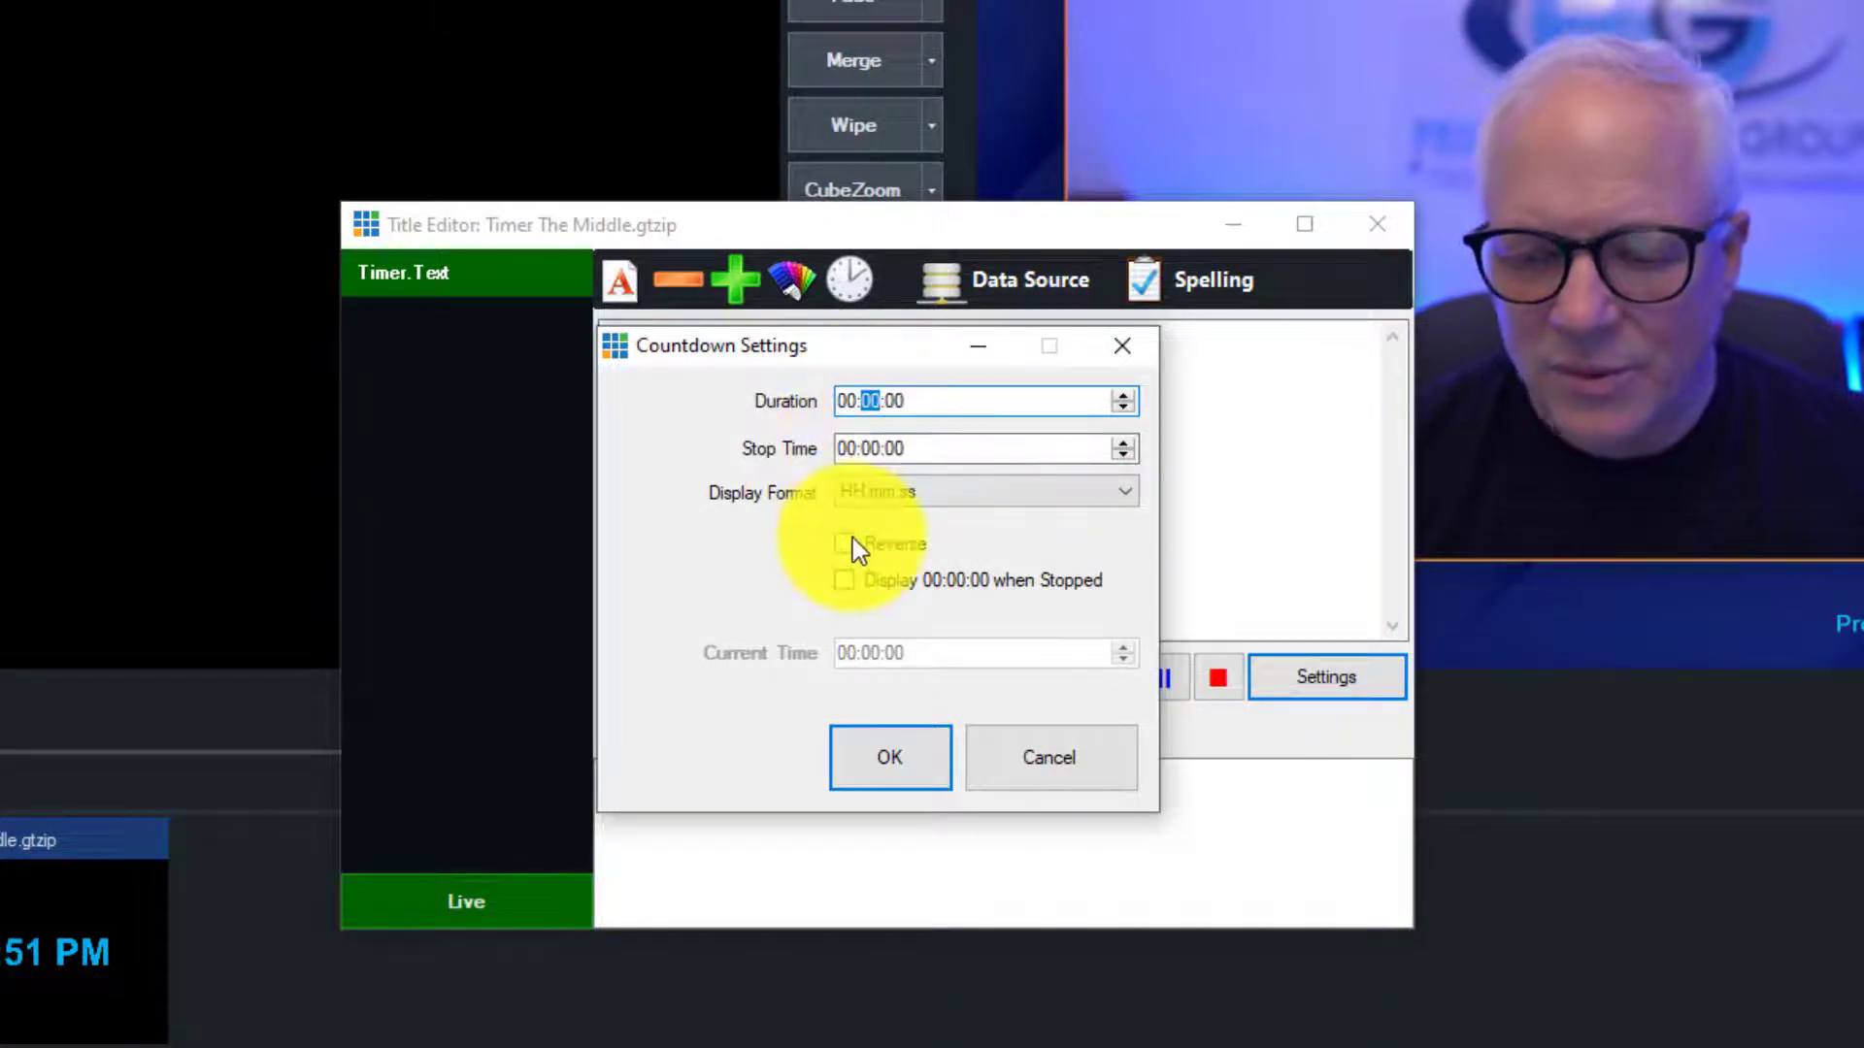
text(10)
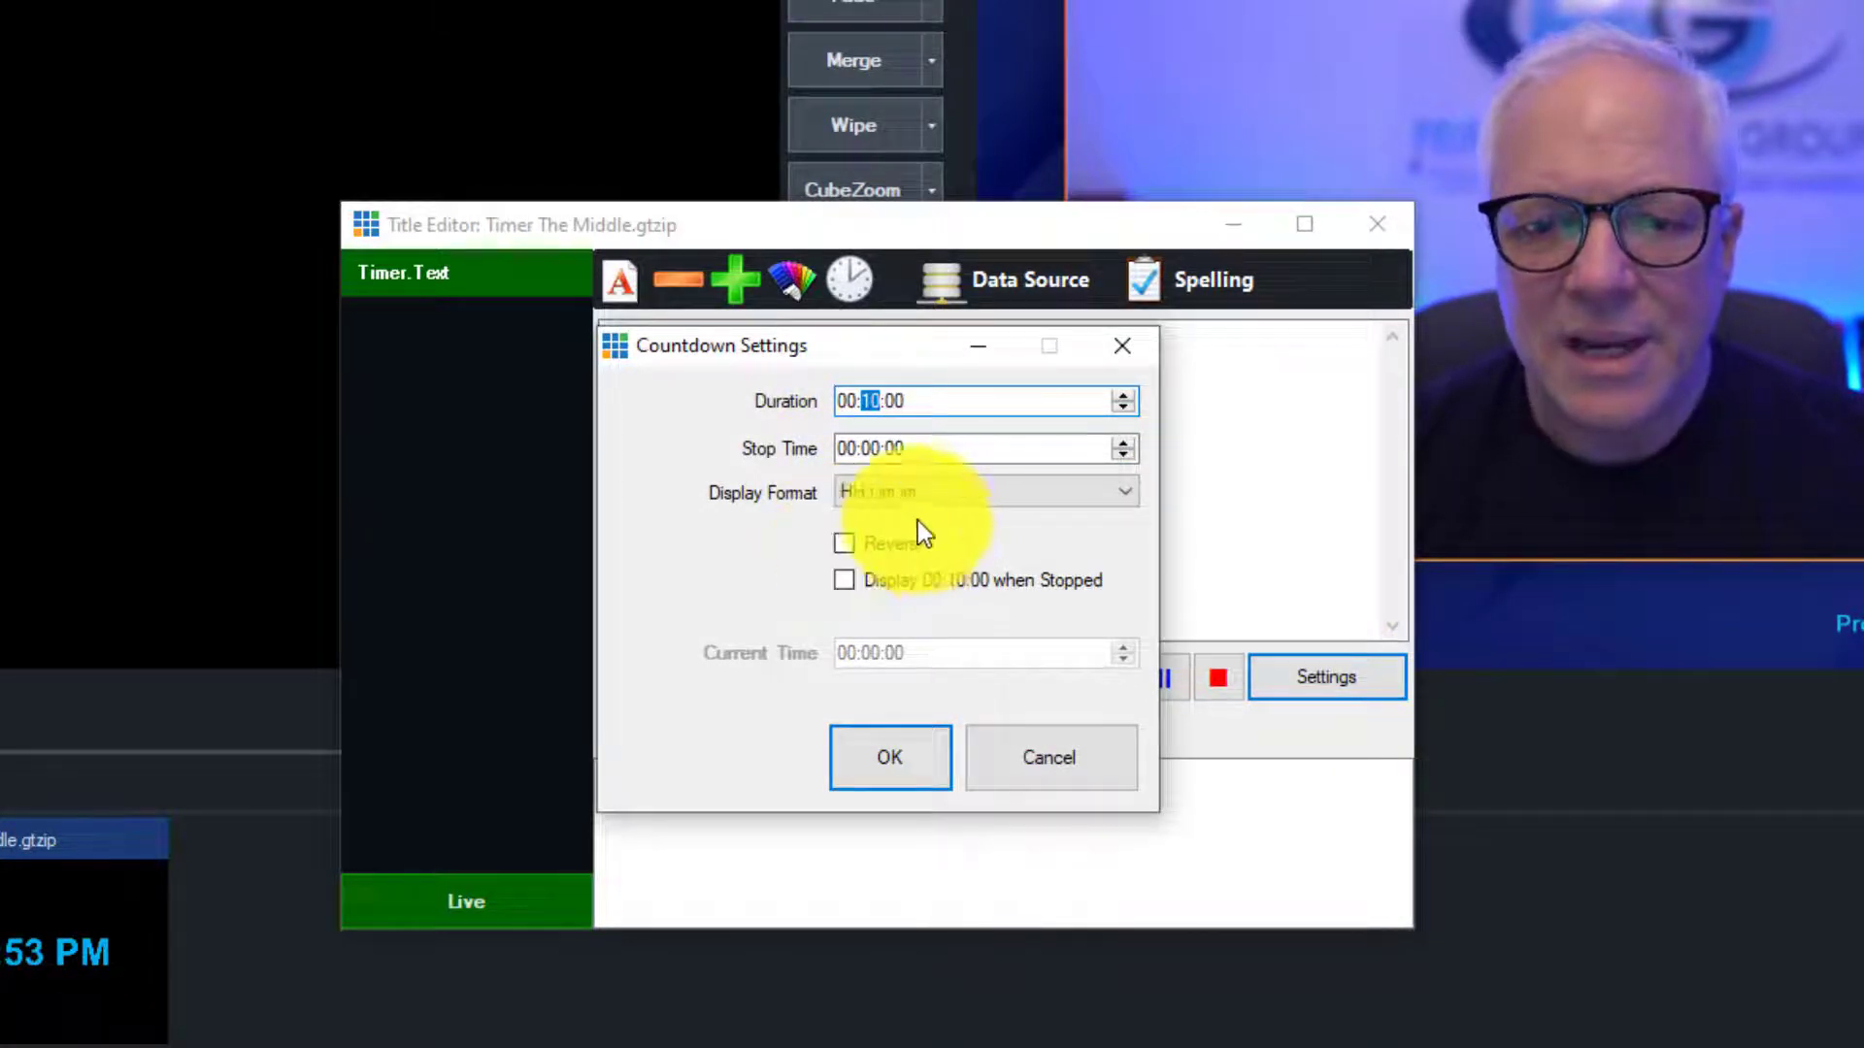
click(856, 580)
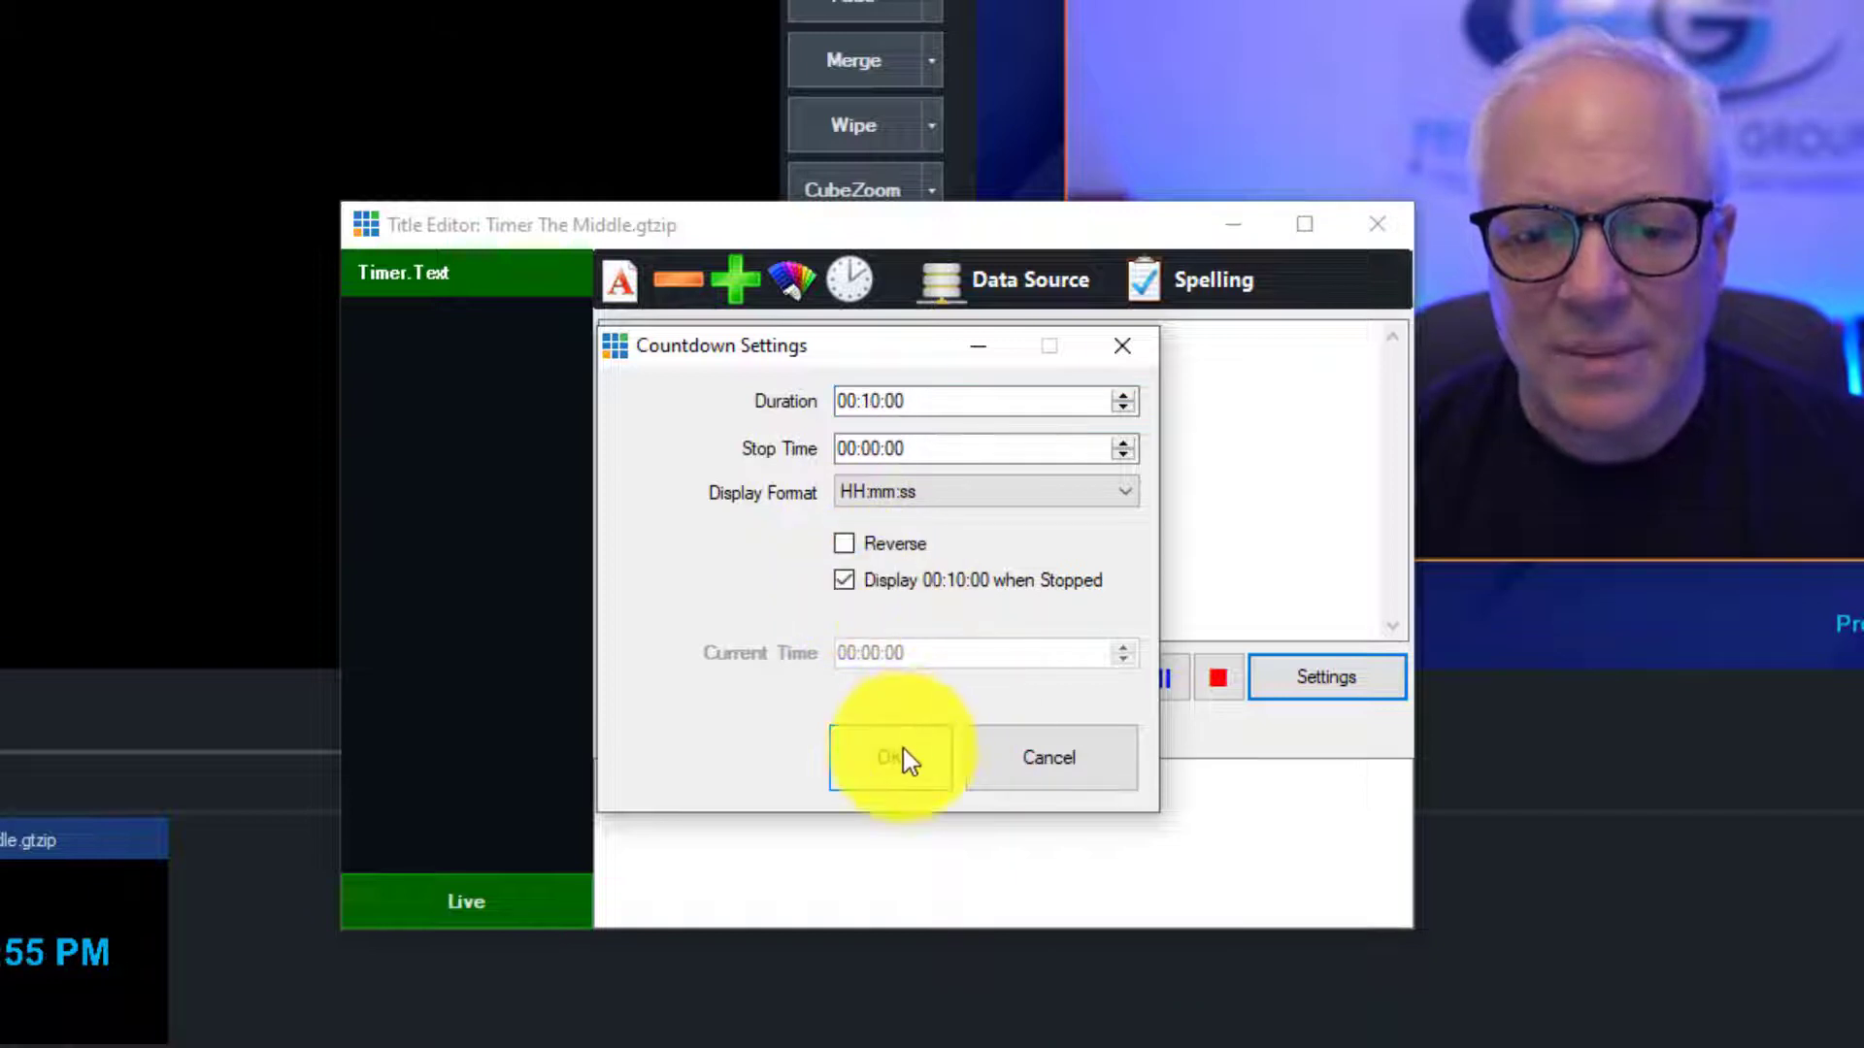
click(928, 495)
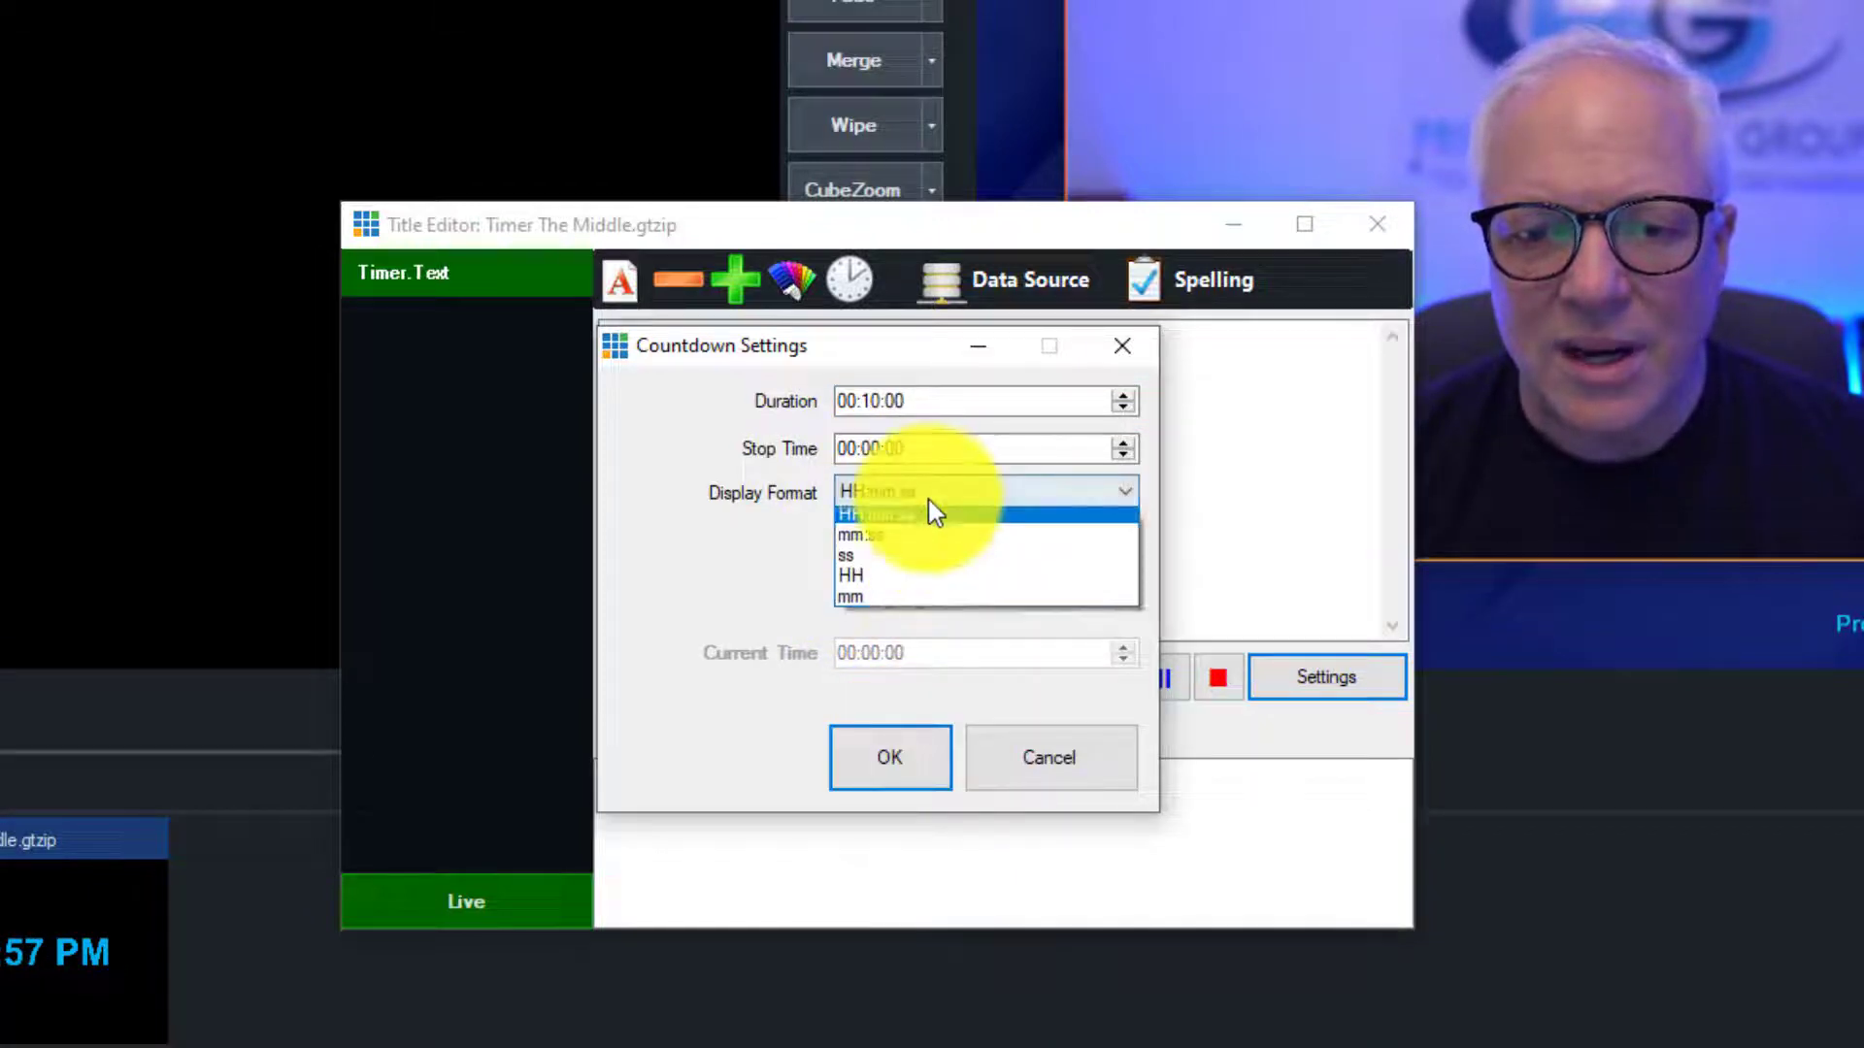
click(905, 545)
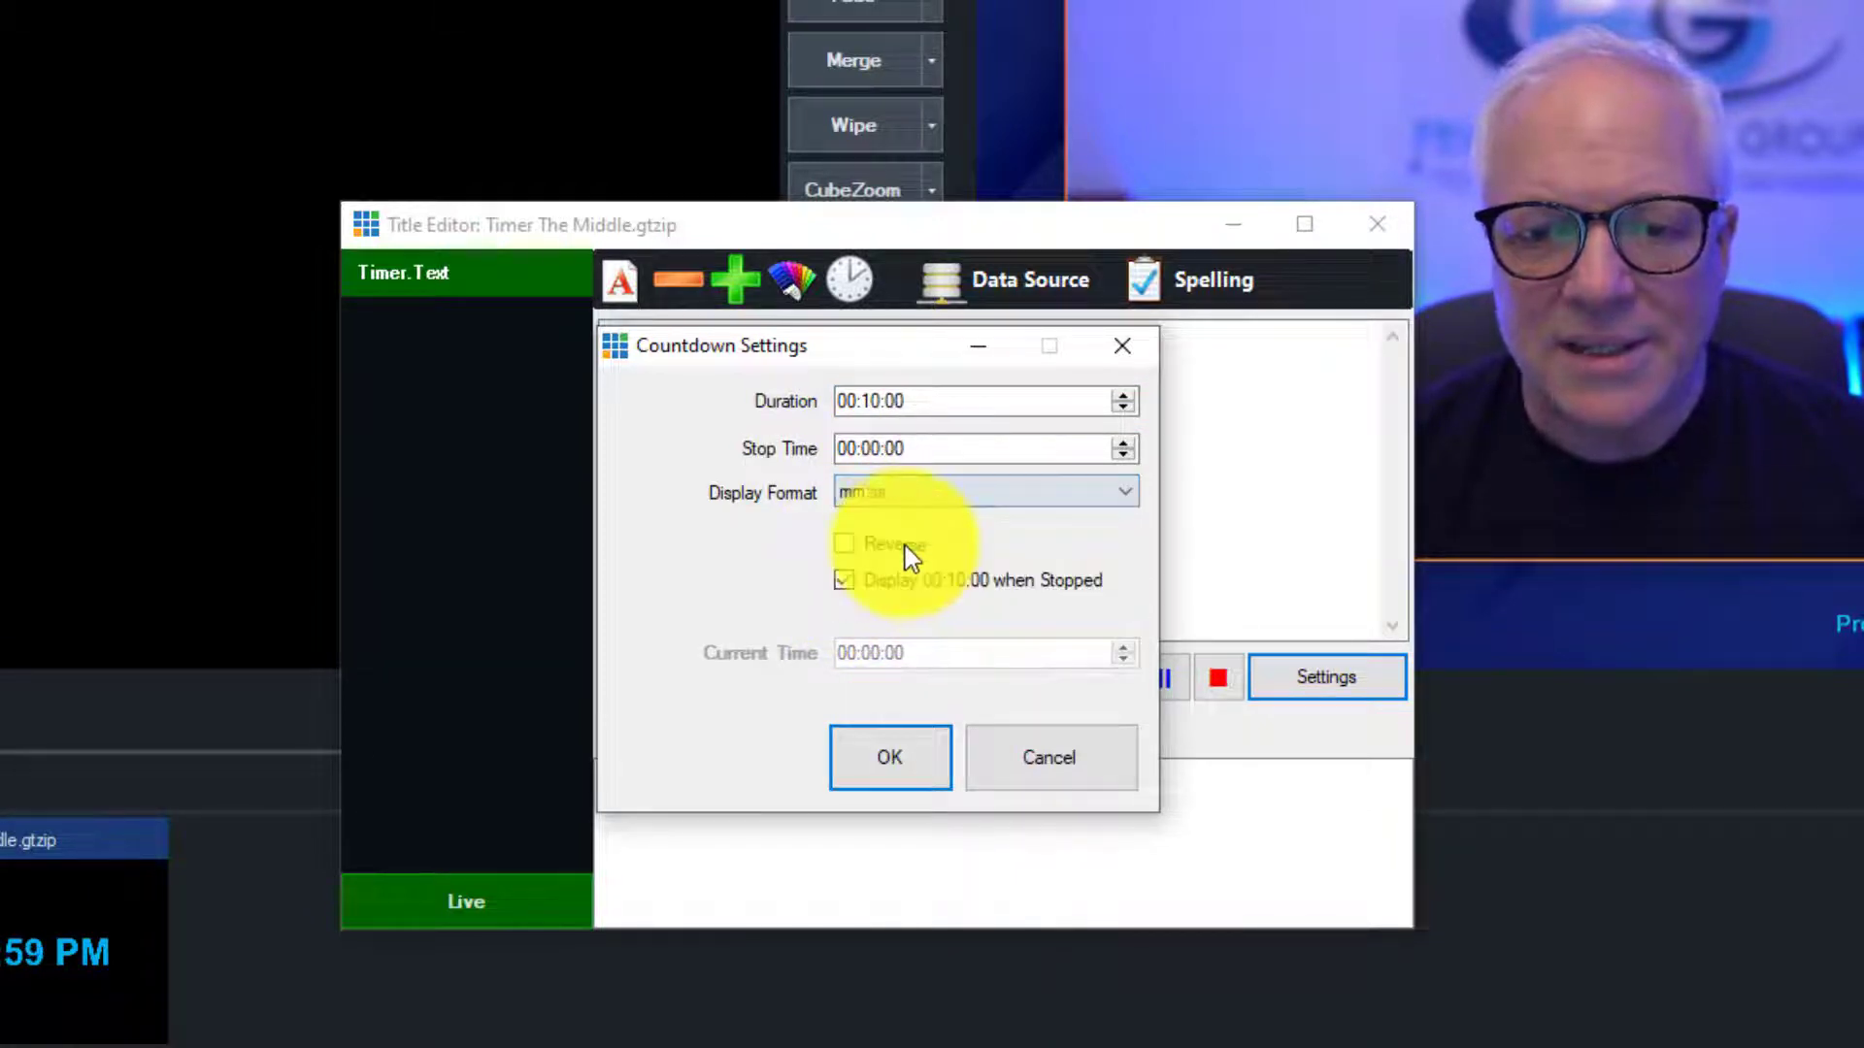
click(905, 759)
click(1378, 225)
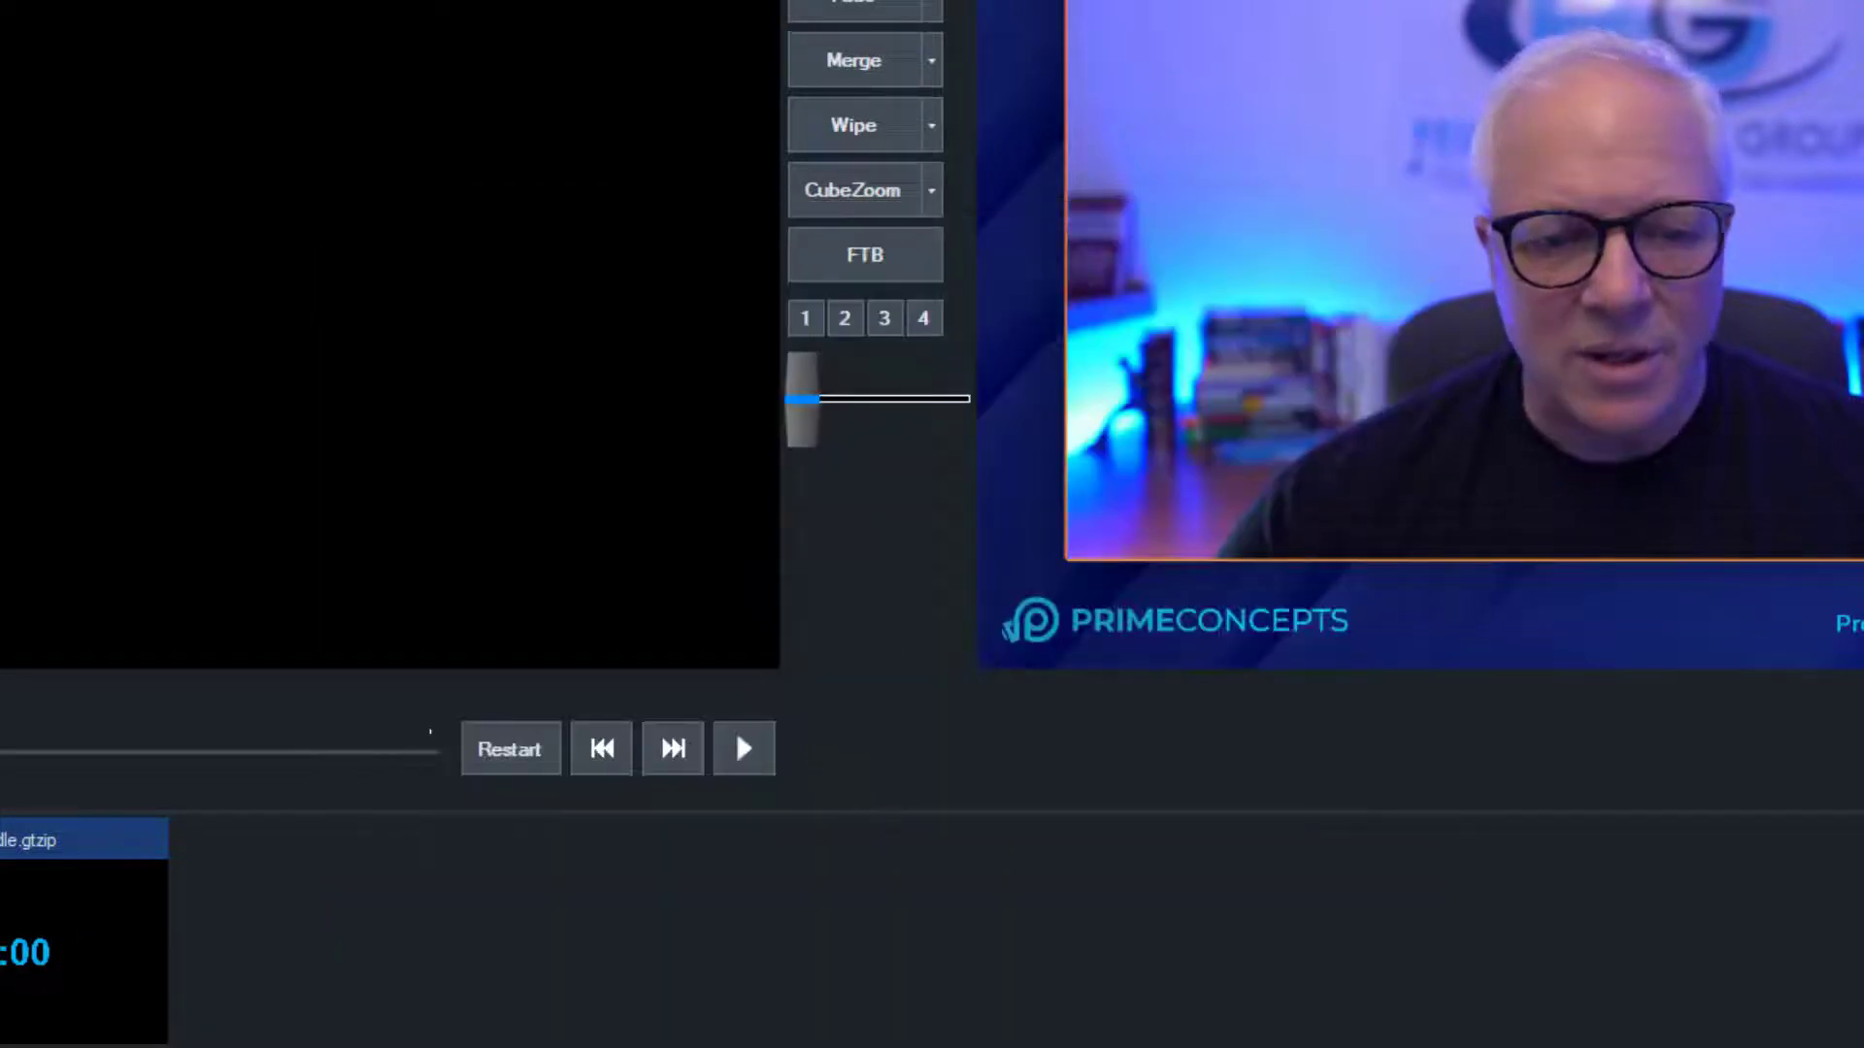
- Preview the new timer input and begin renaming it to 10 Min BLUE Timer in its General settings
click(35, 971)
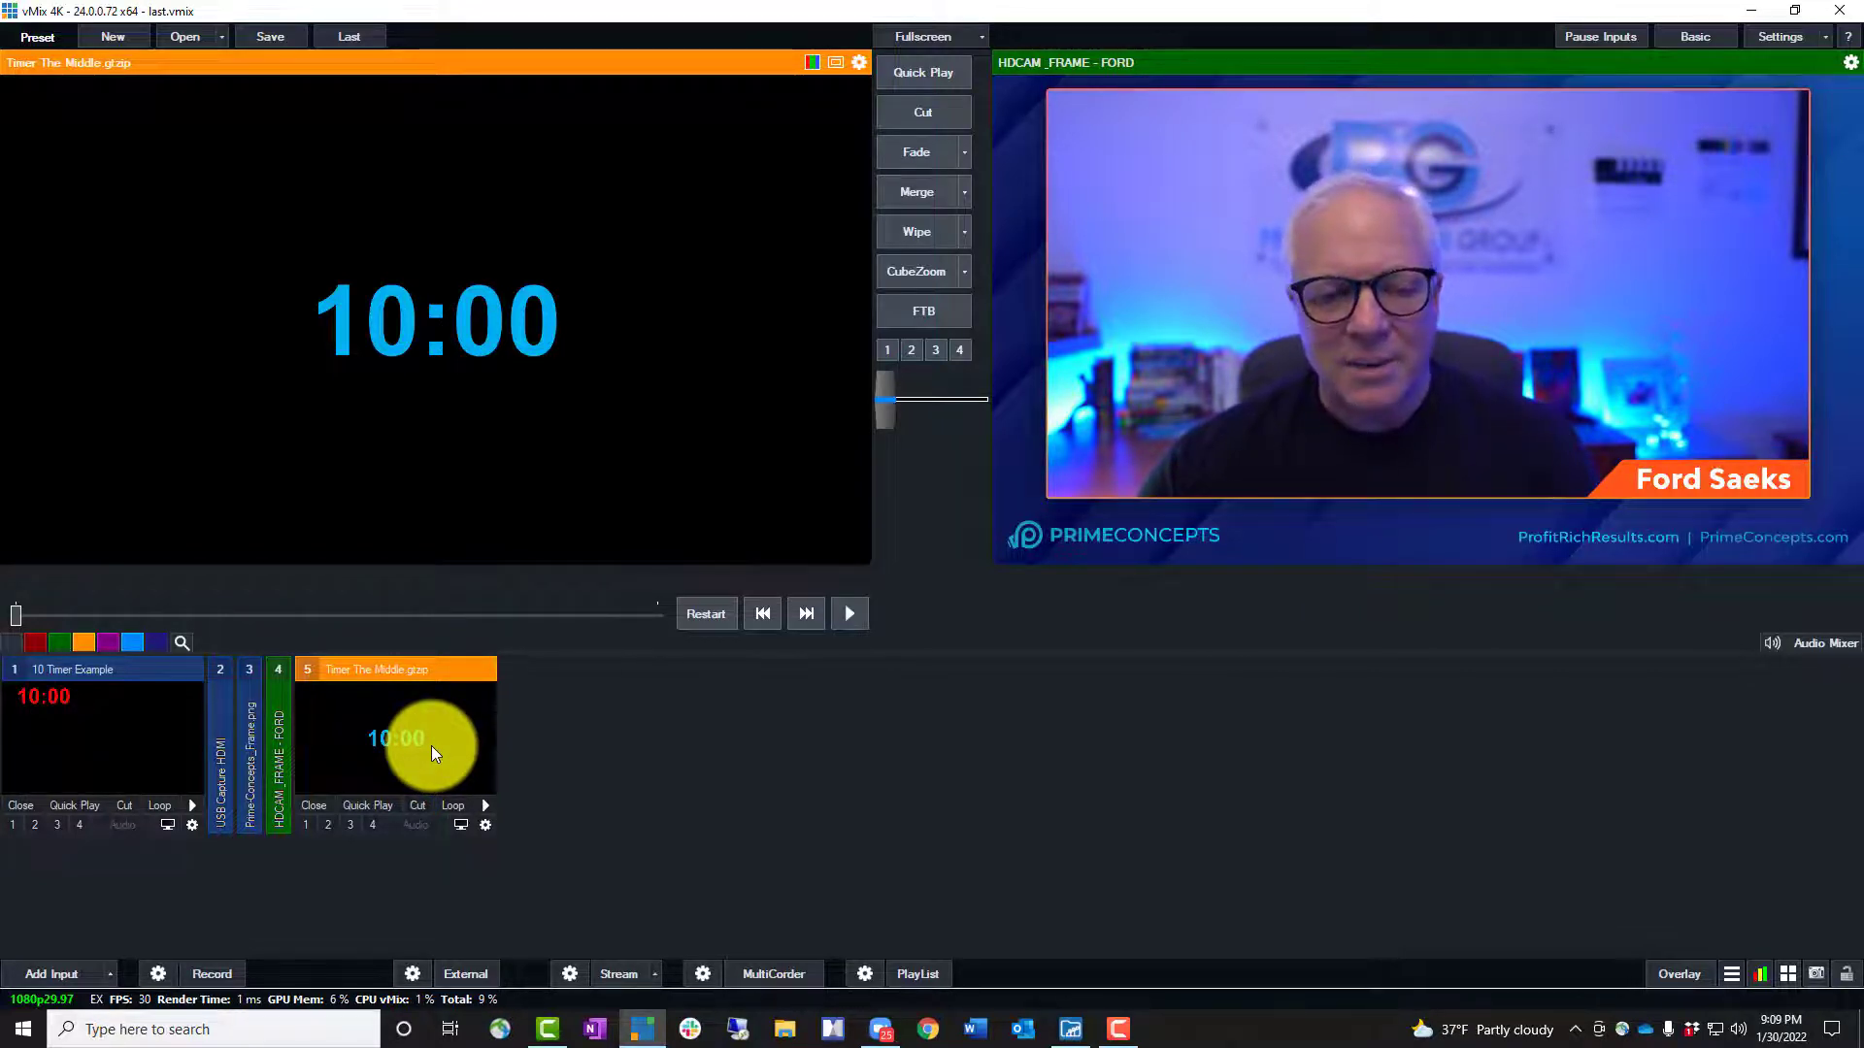
click(485, 826)
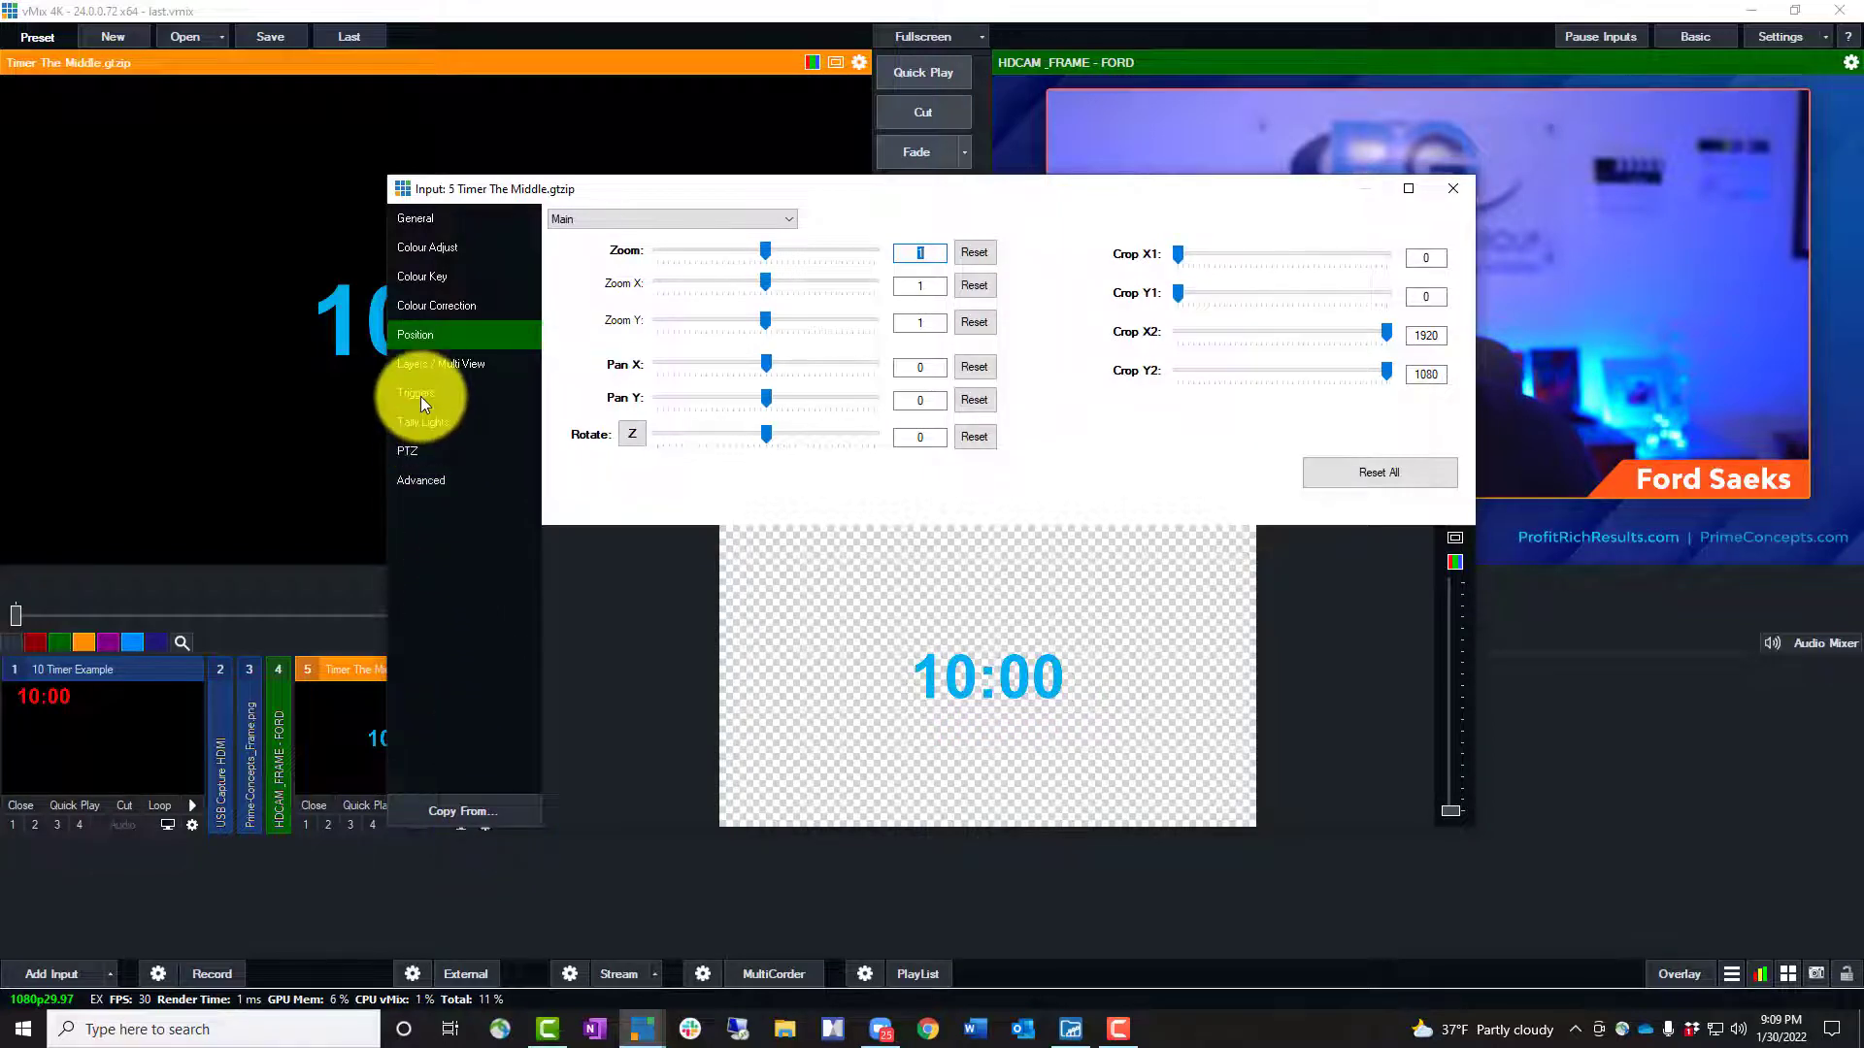
click(421, 221)
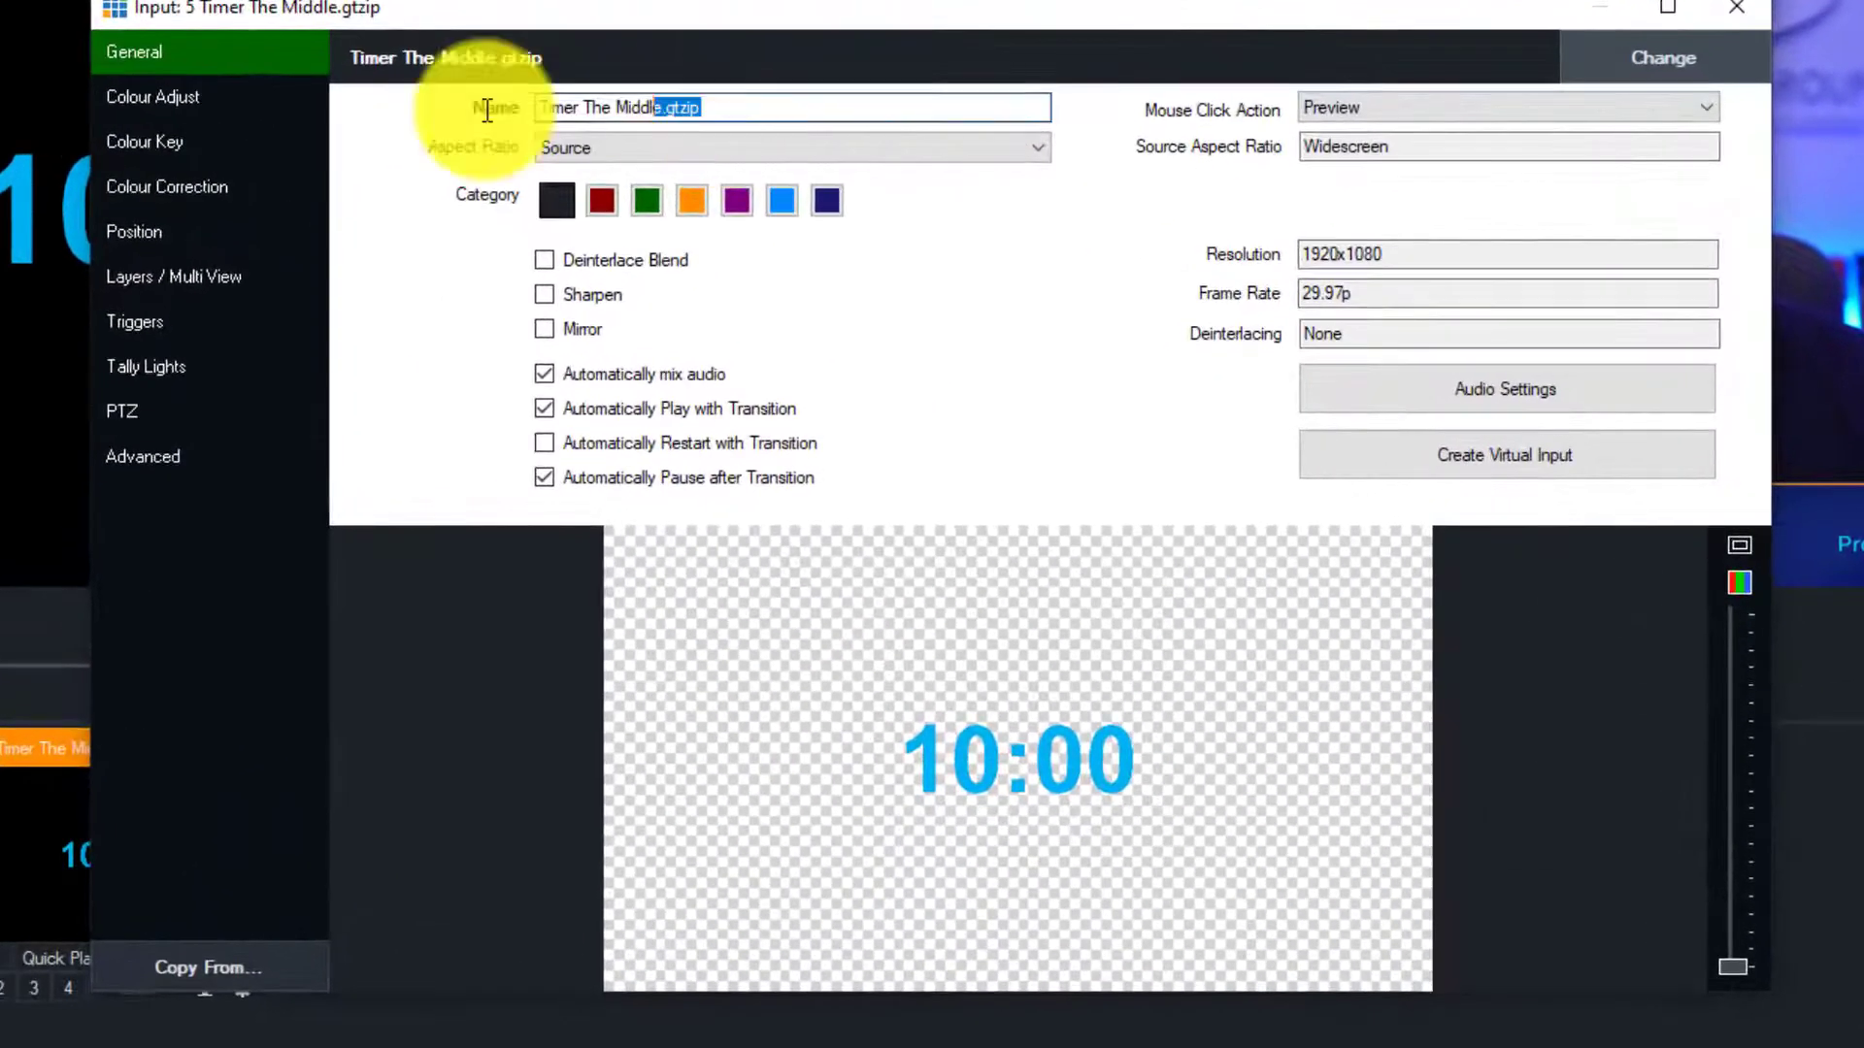
text(10 Min BLUE Timer)
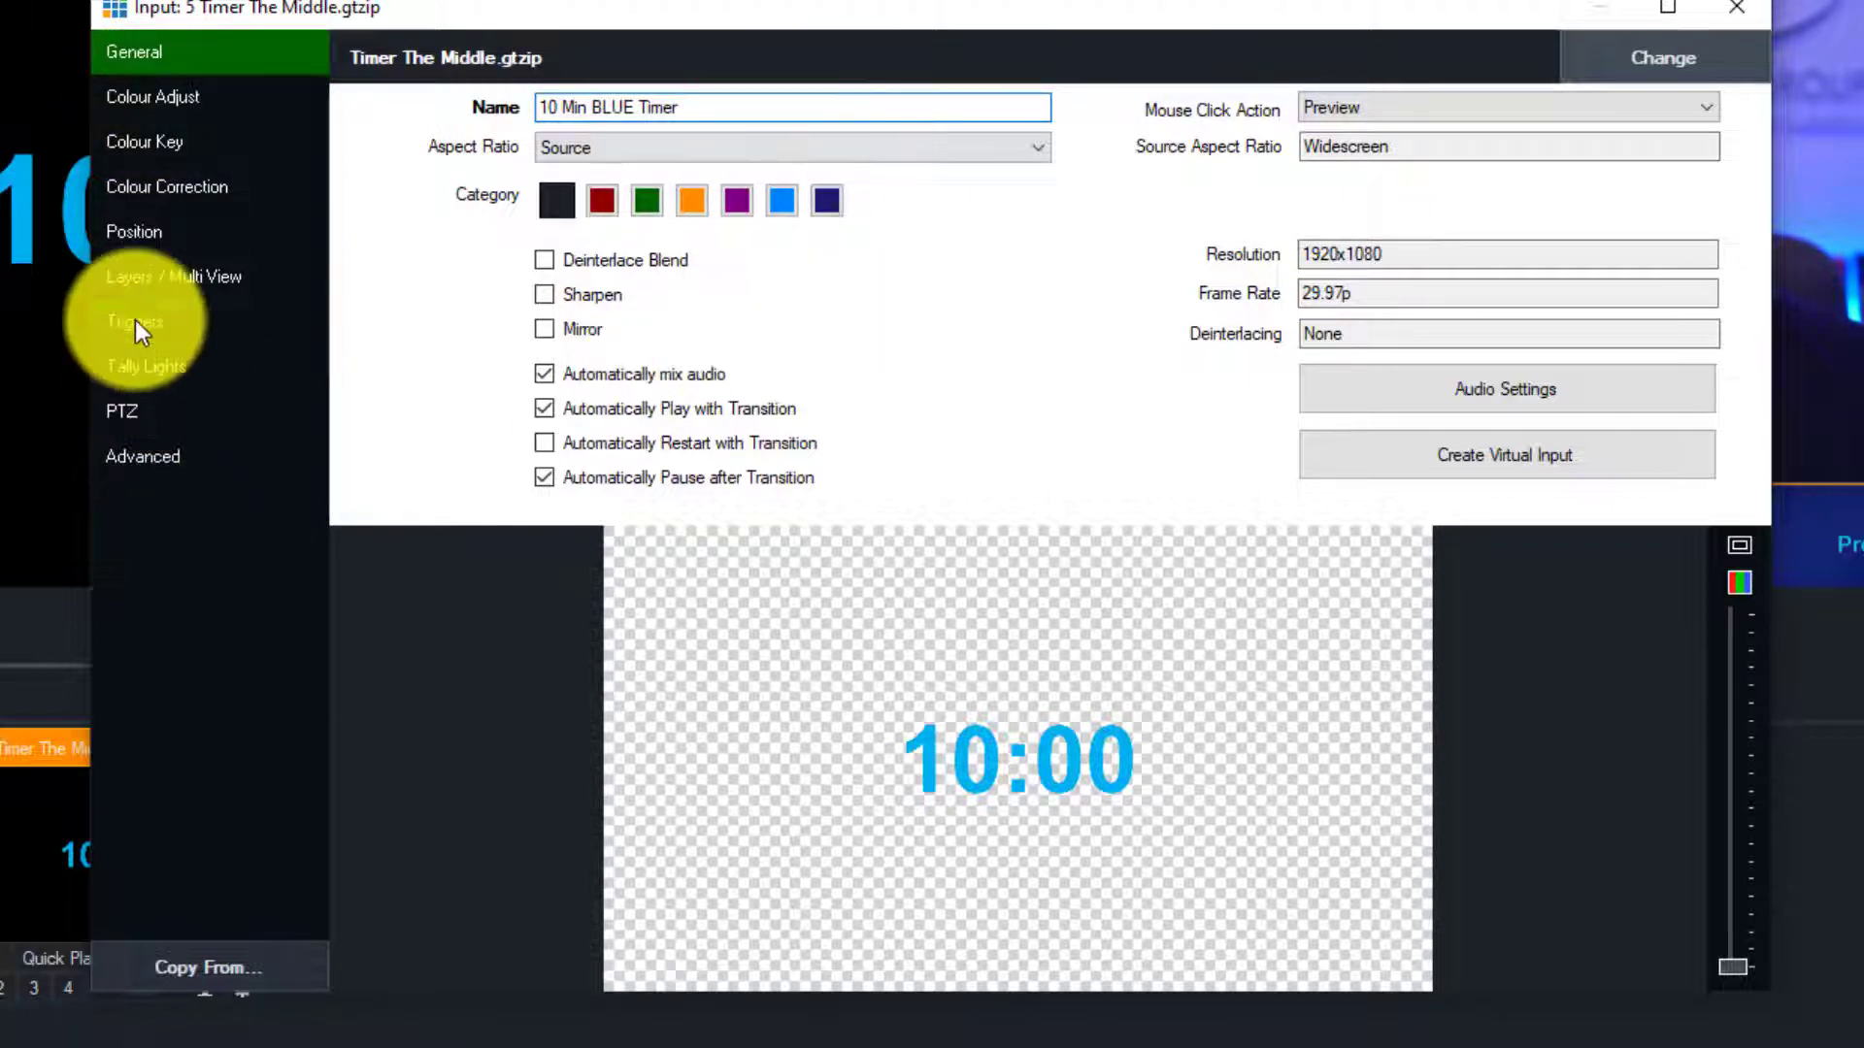
- Add an OnOverlayOut trigger running StopCountdown on 5 Timer The Middle.gtzip, then close settings
click(138, 318)
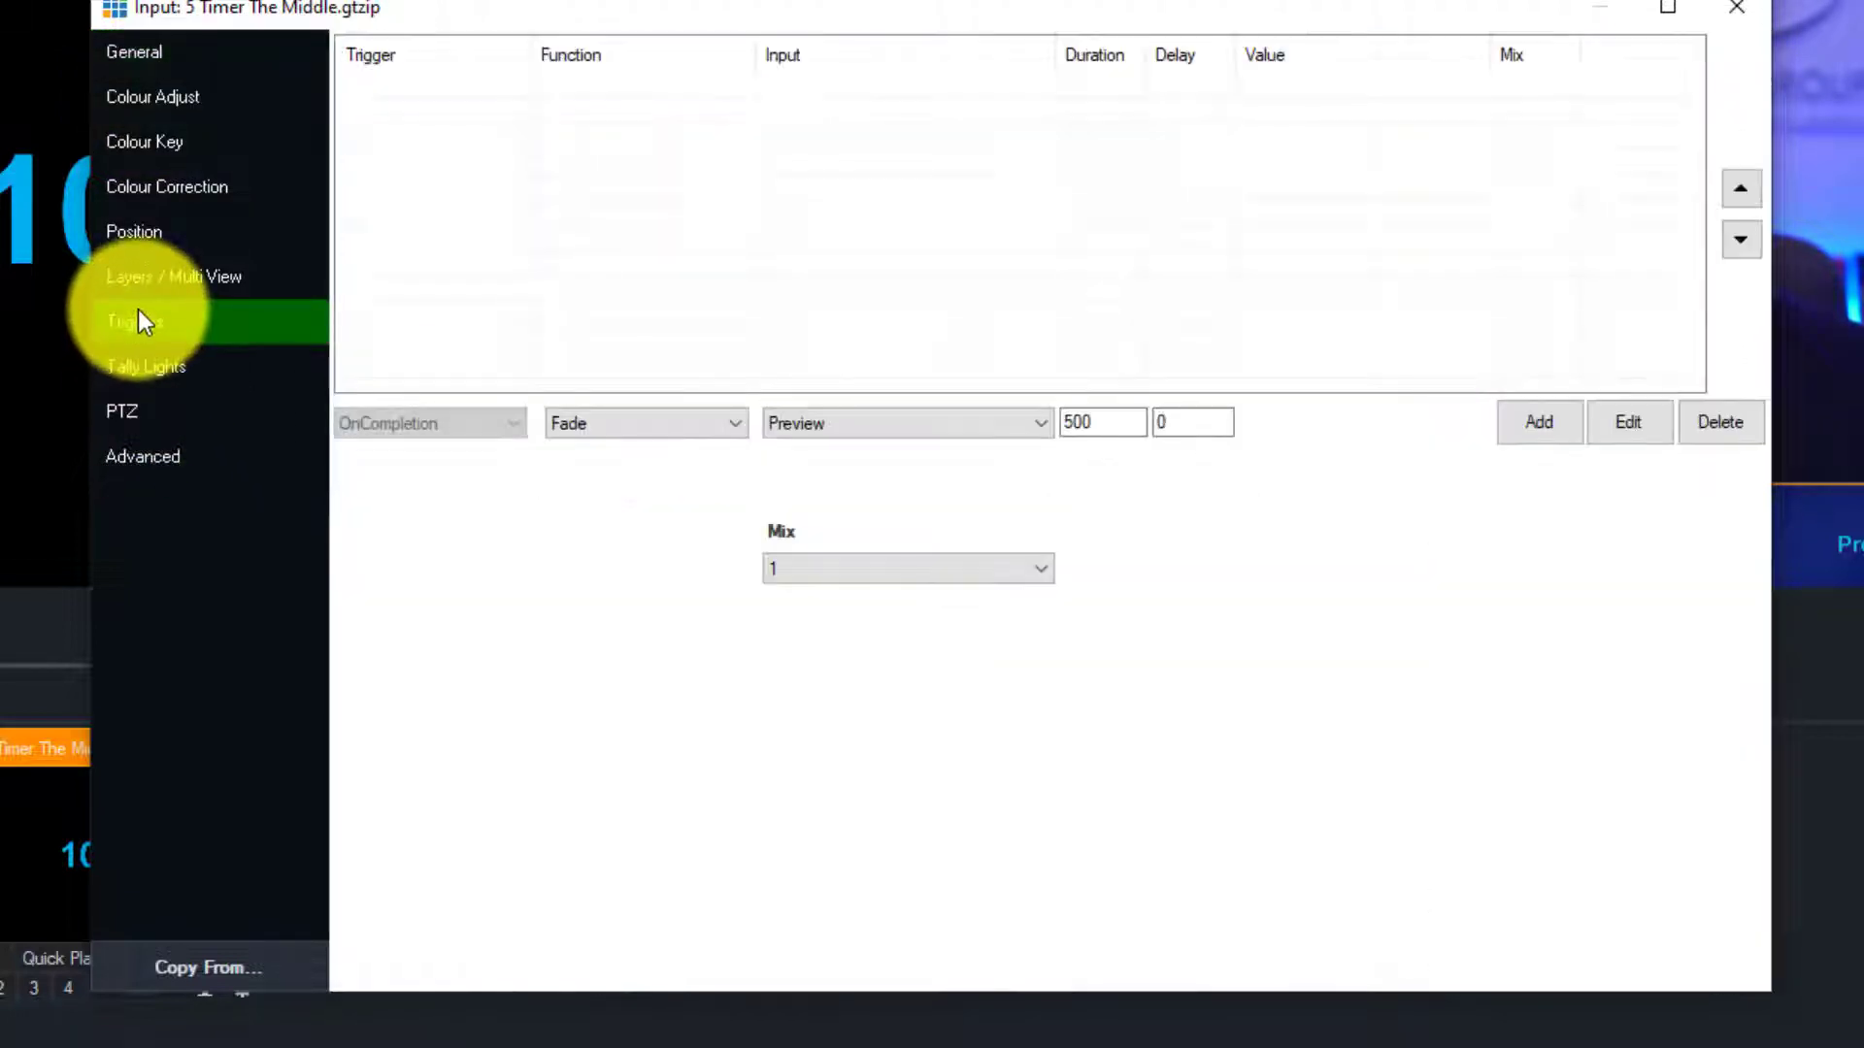
click(418, 423)
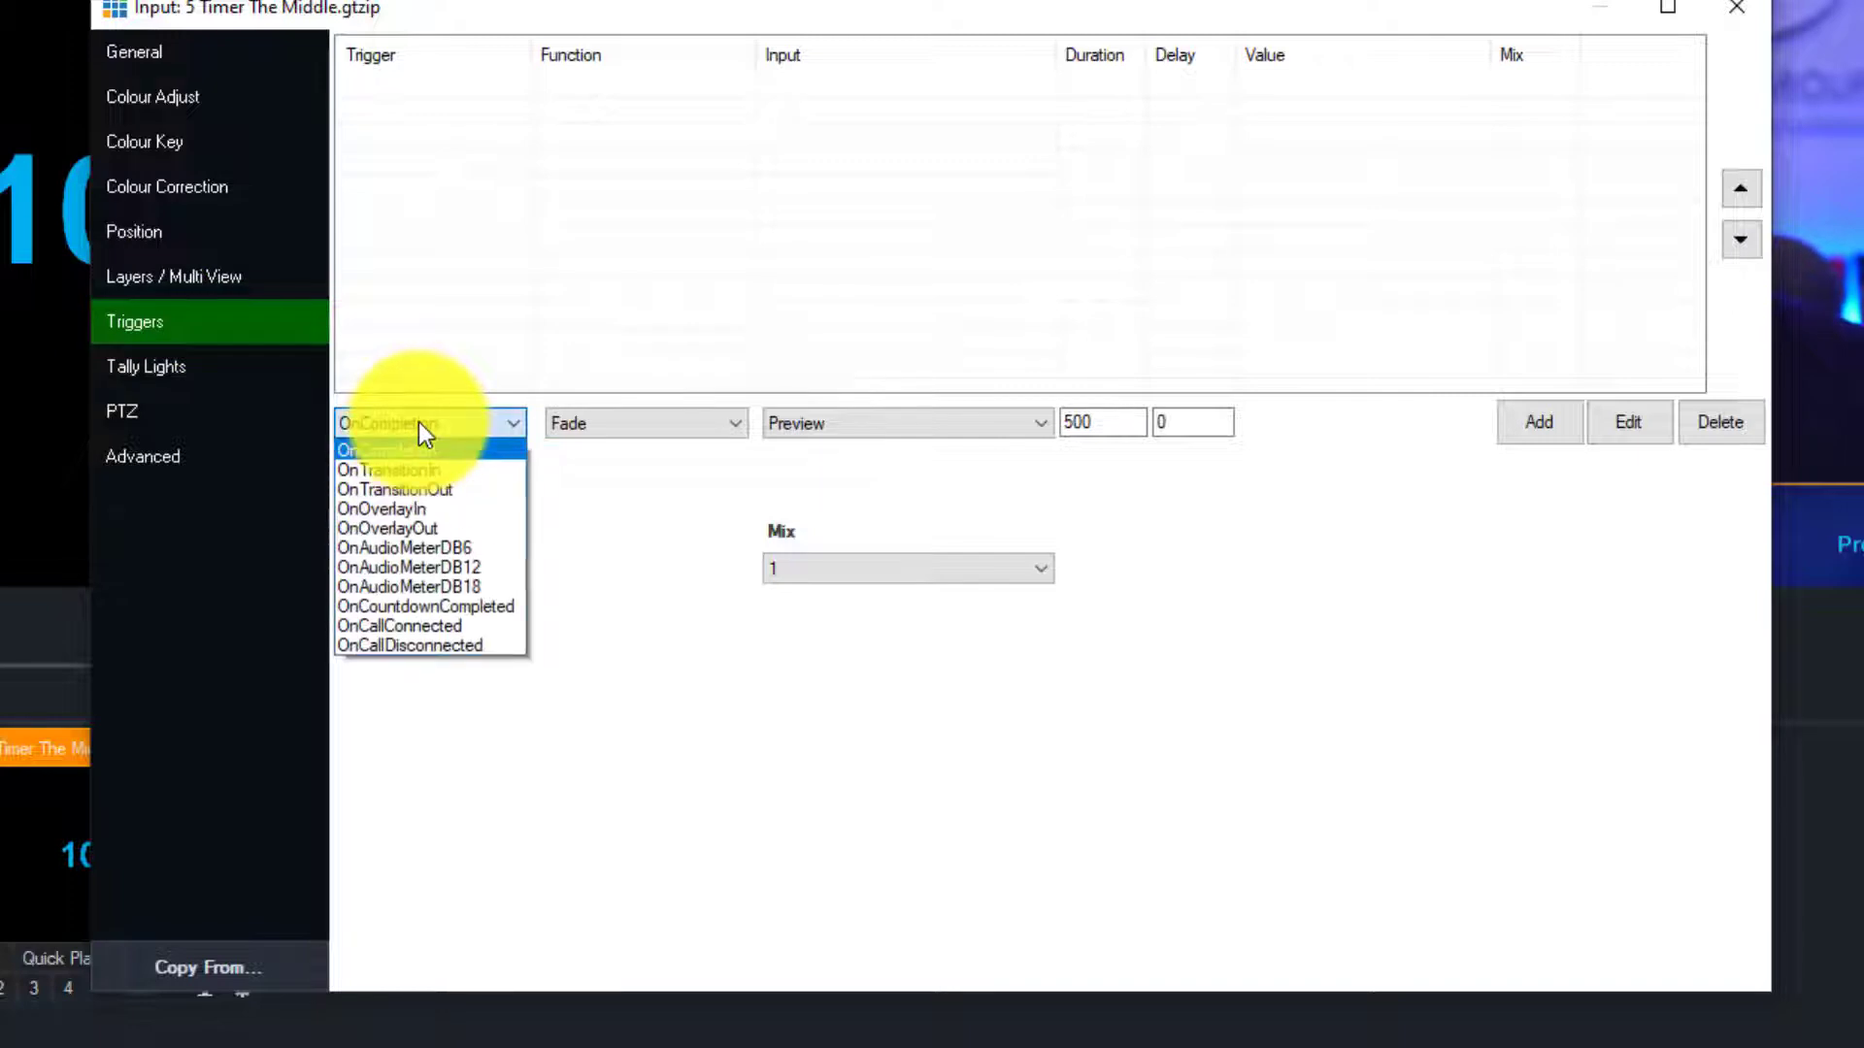
click(405, 532)
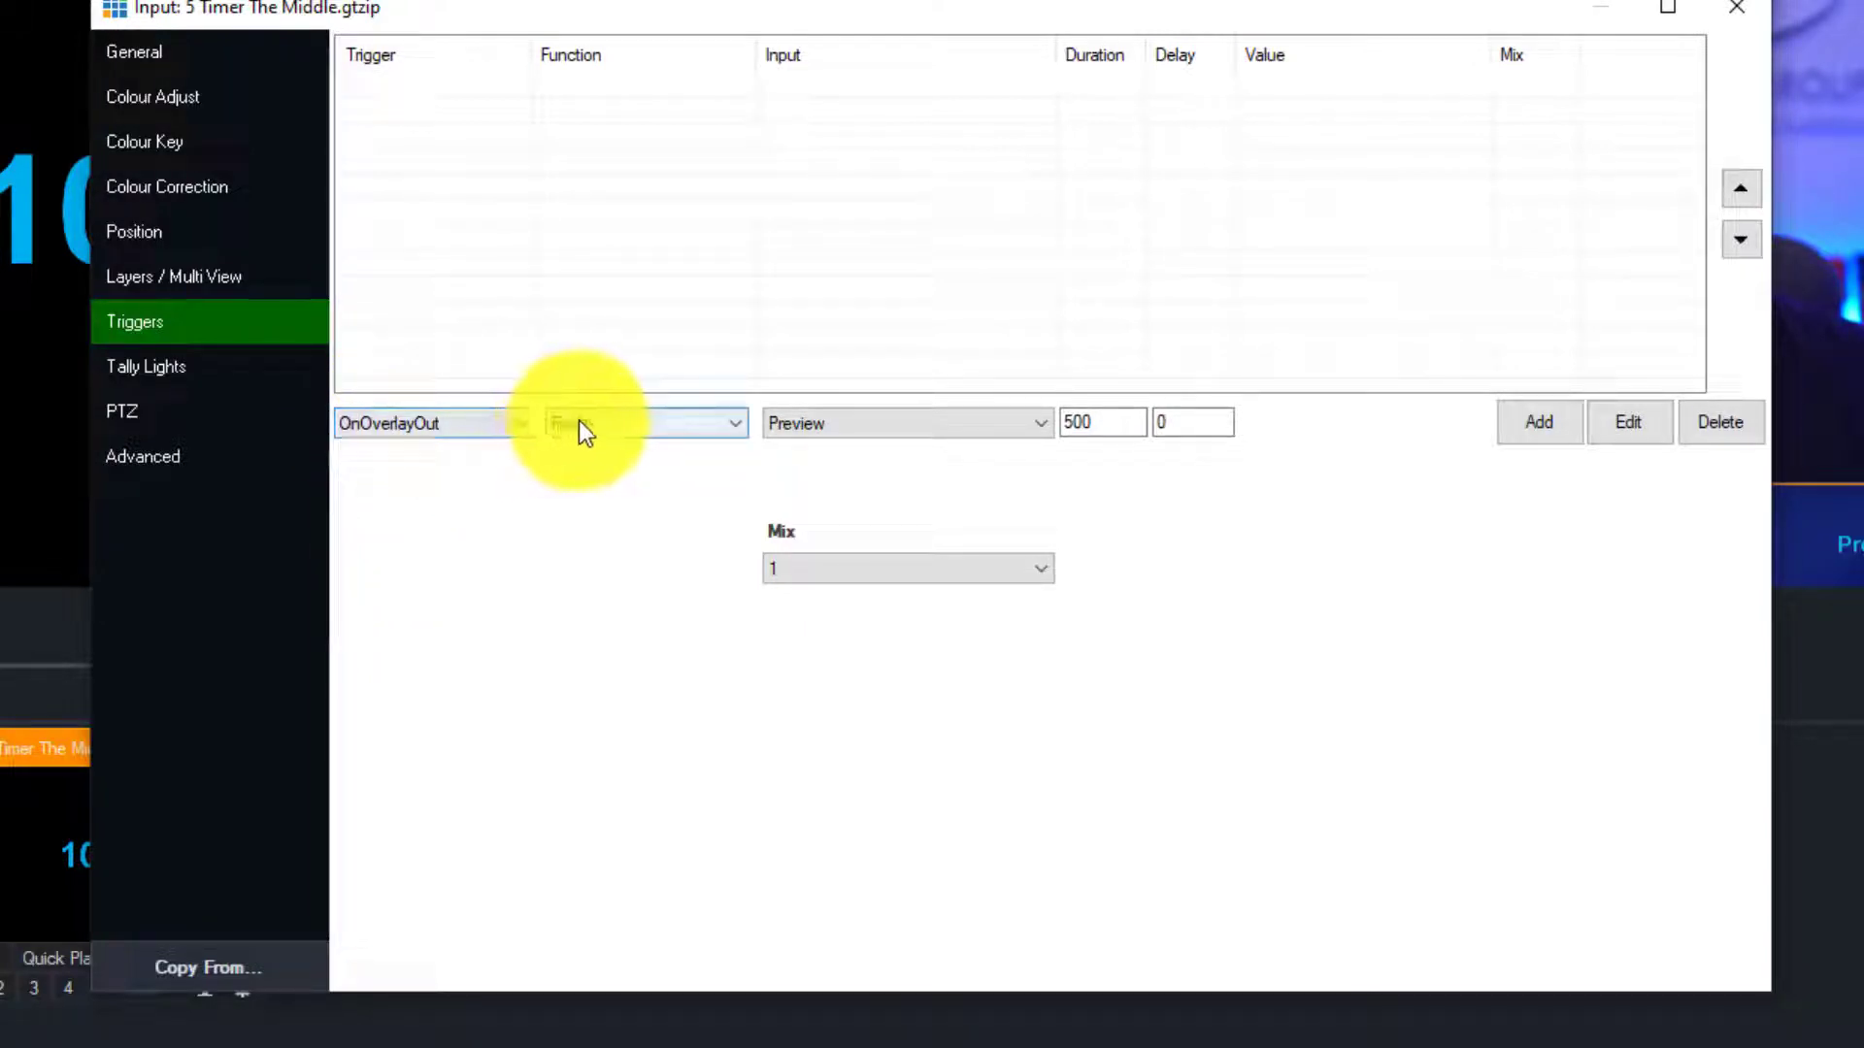
click(604, 425)
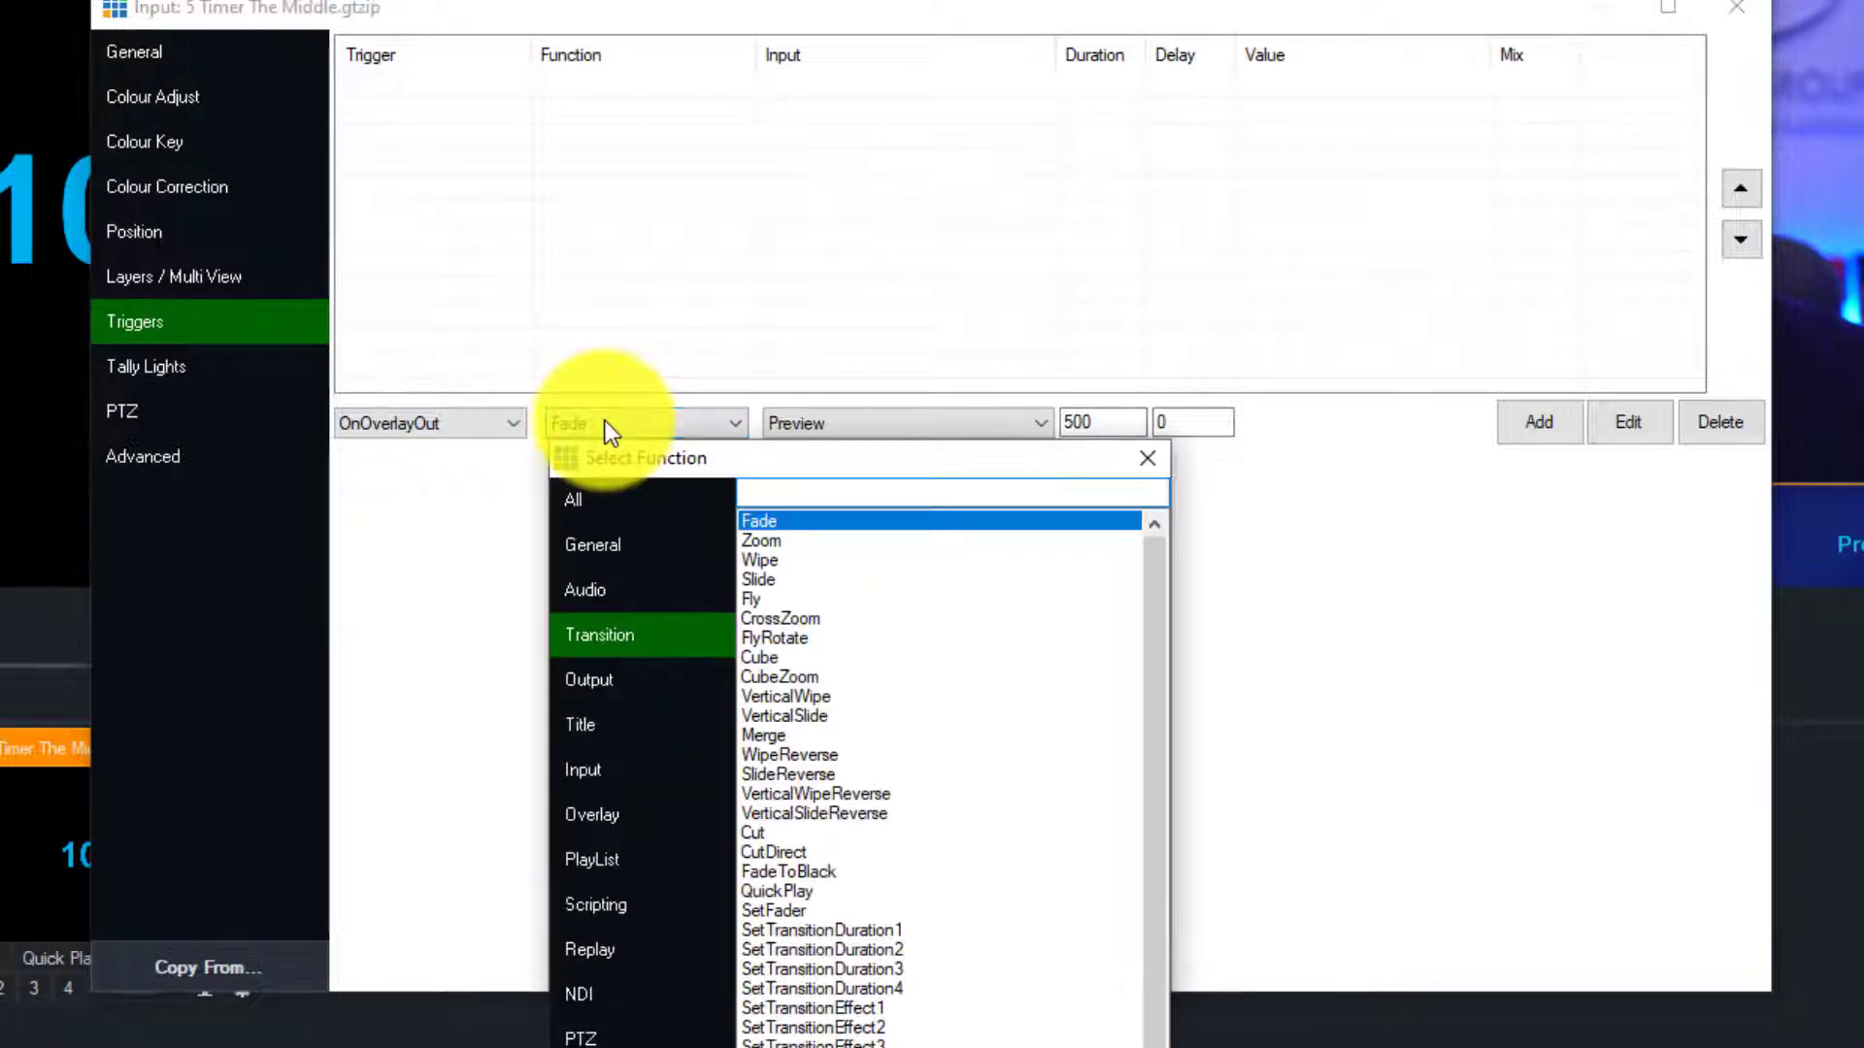
click(587, 726)
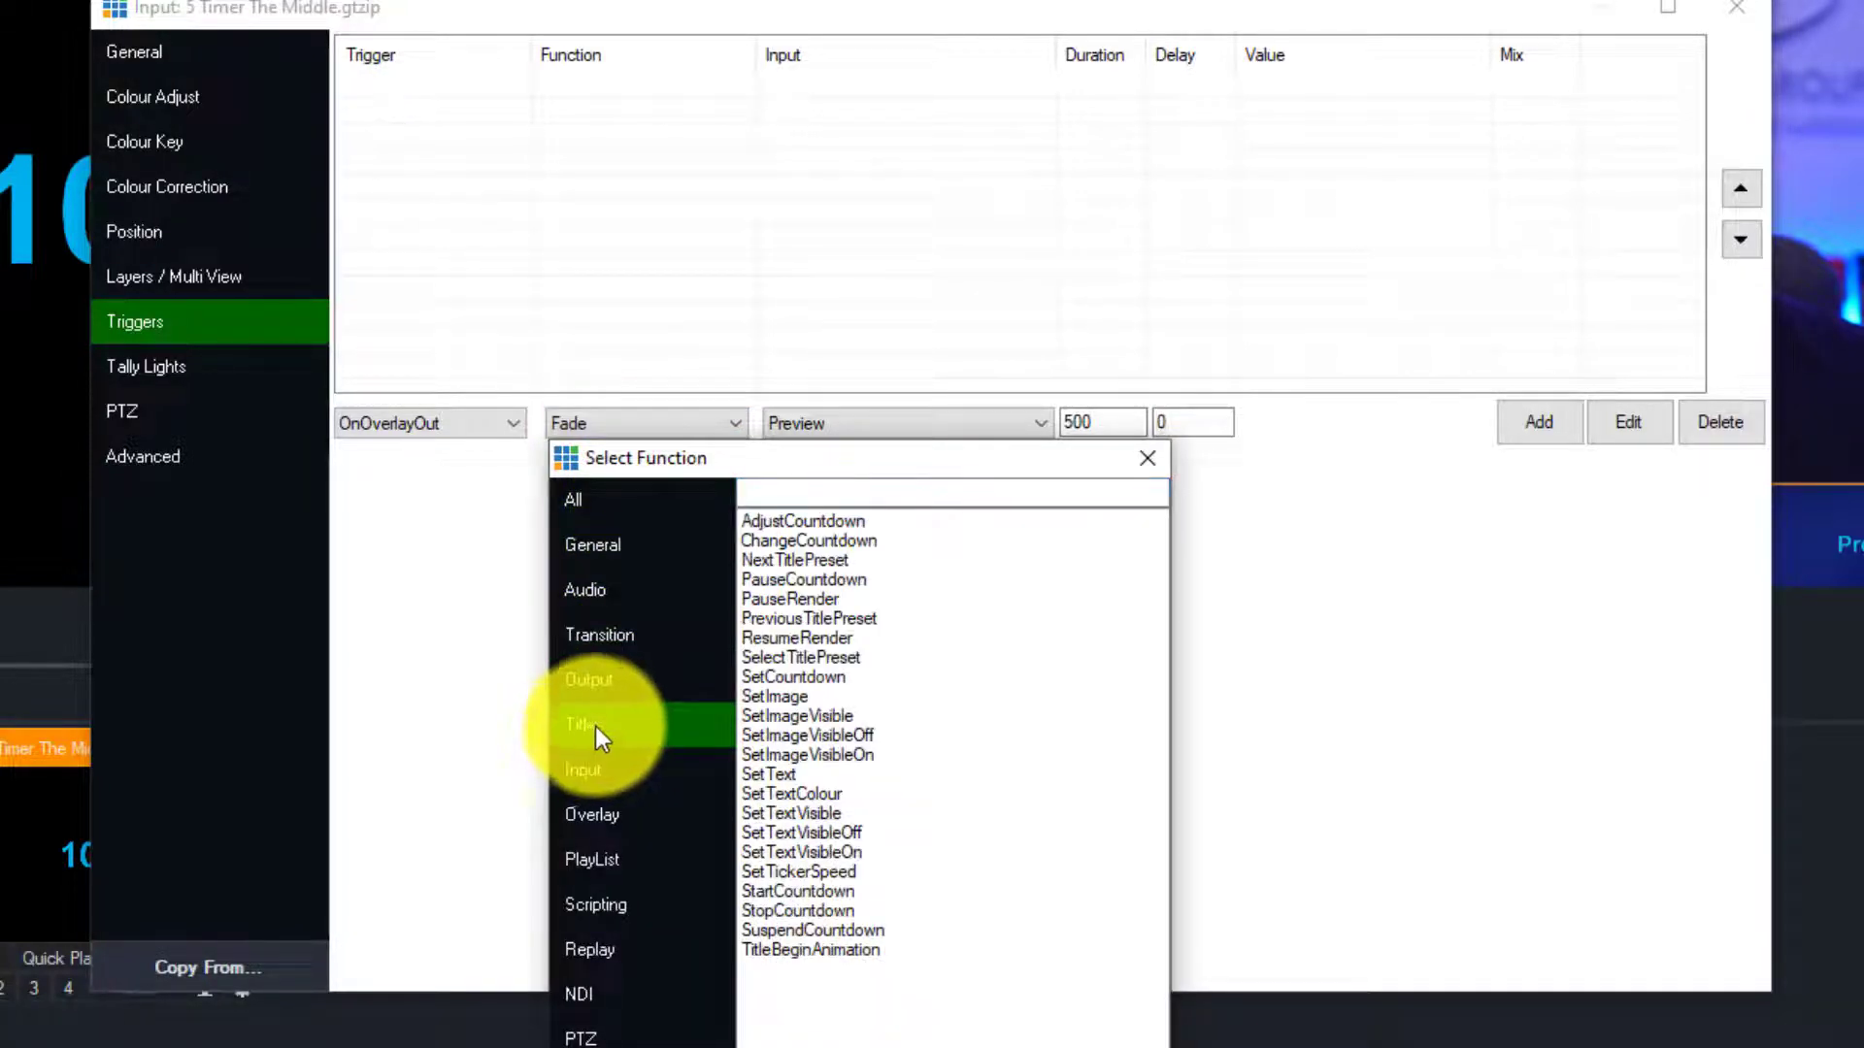
double_click(812, 910)
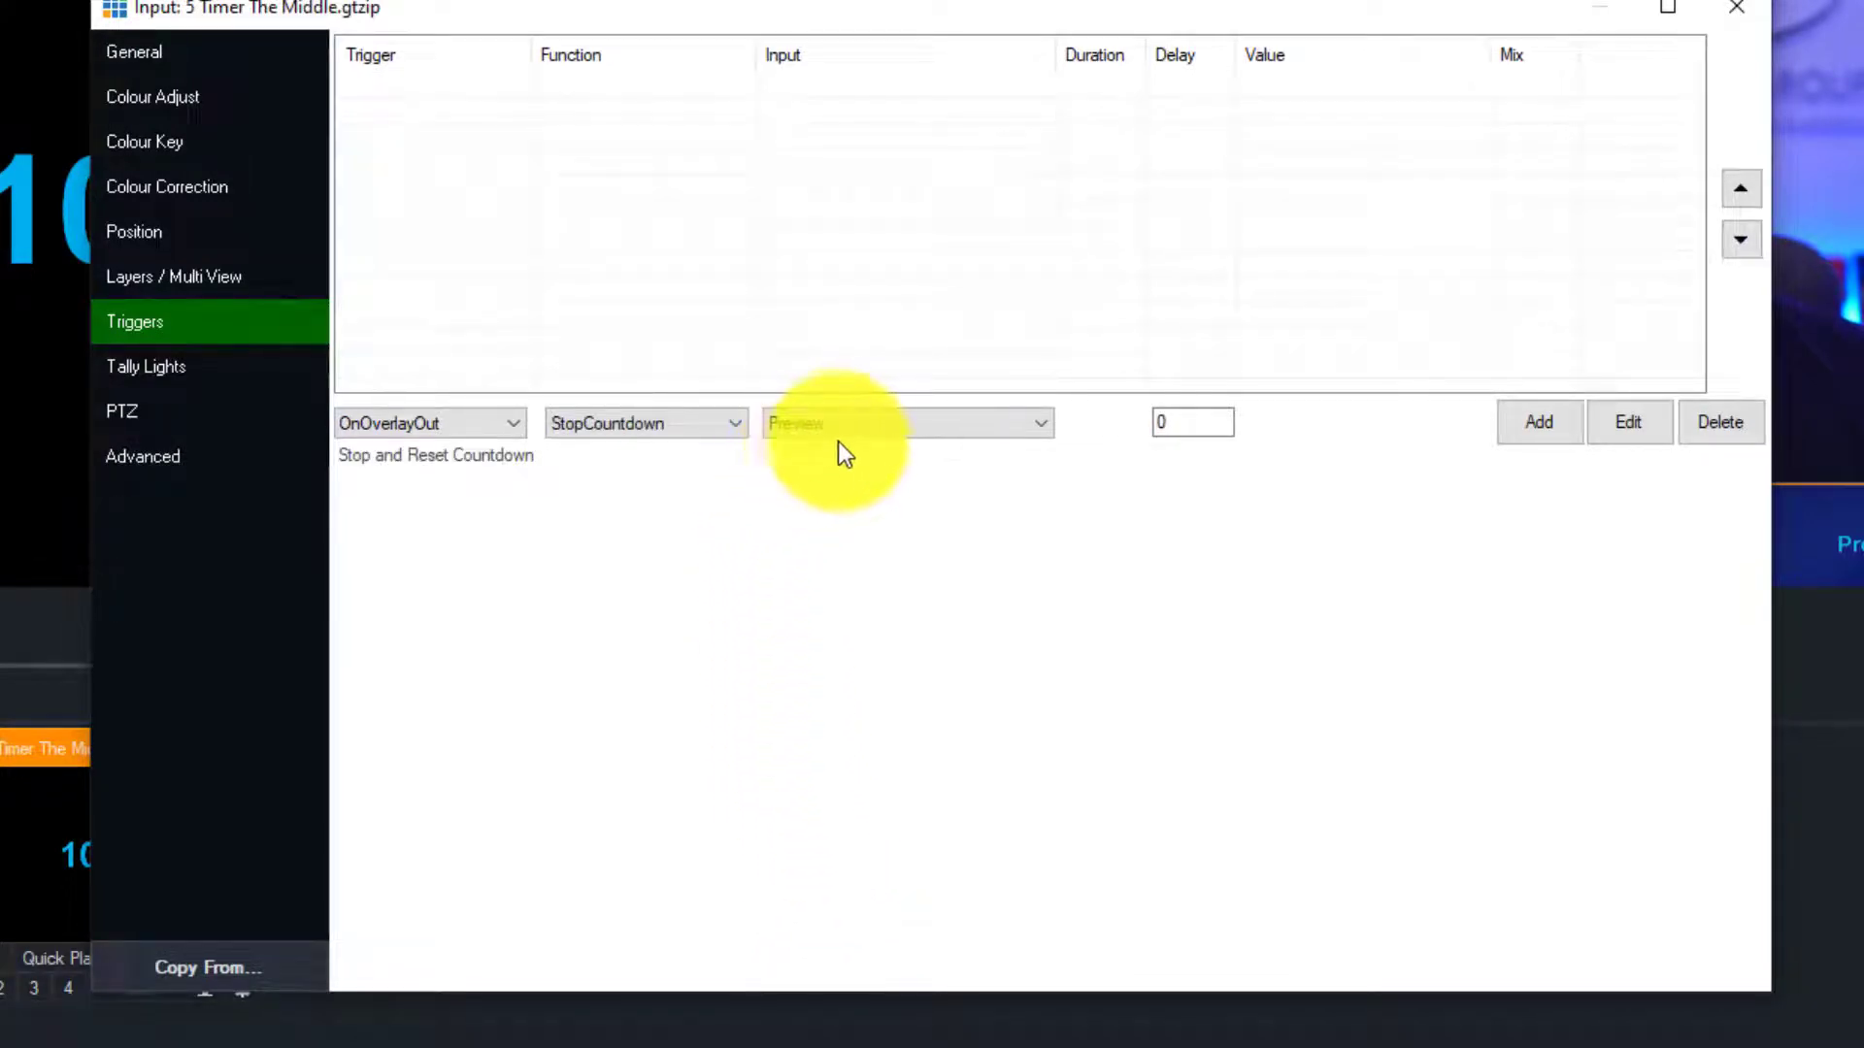
click(899, 423)
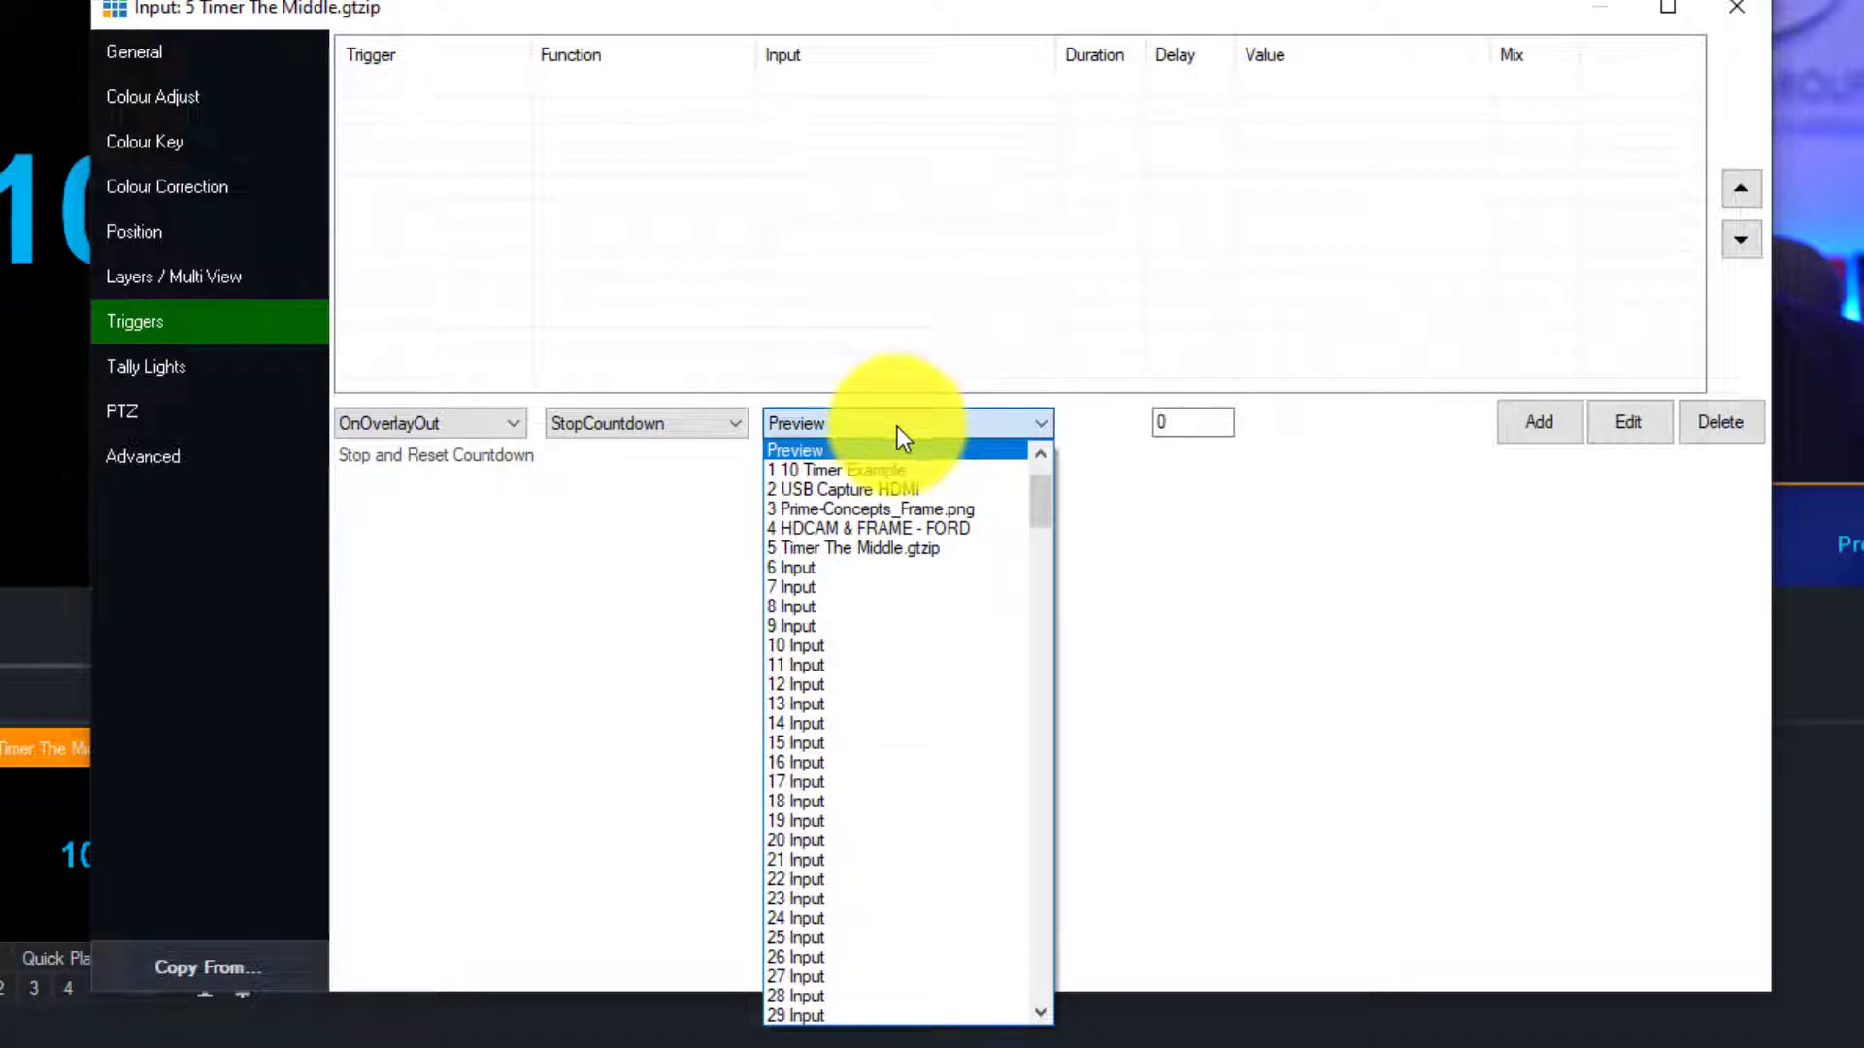
click(900, 549)
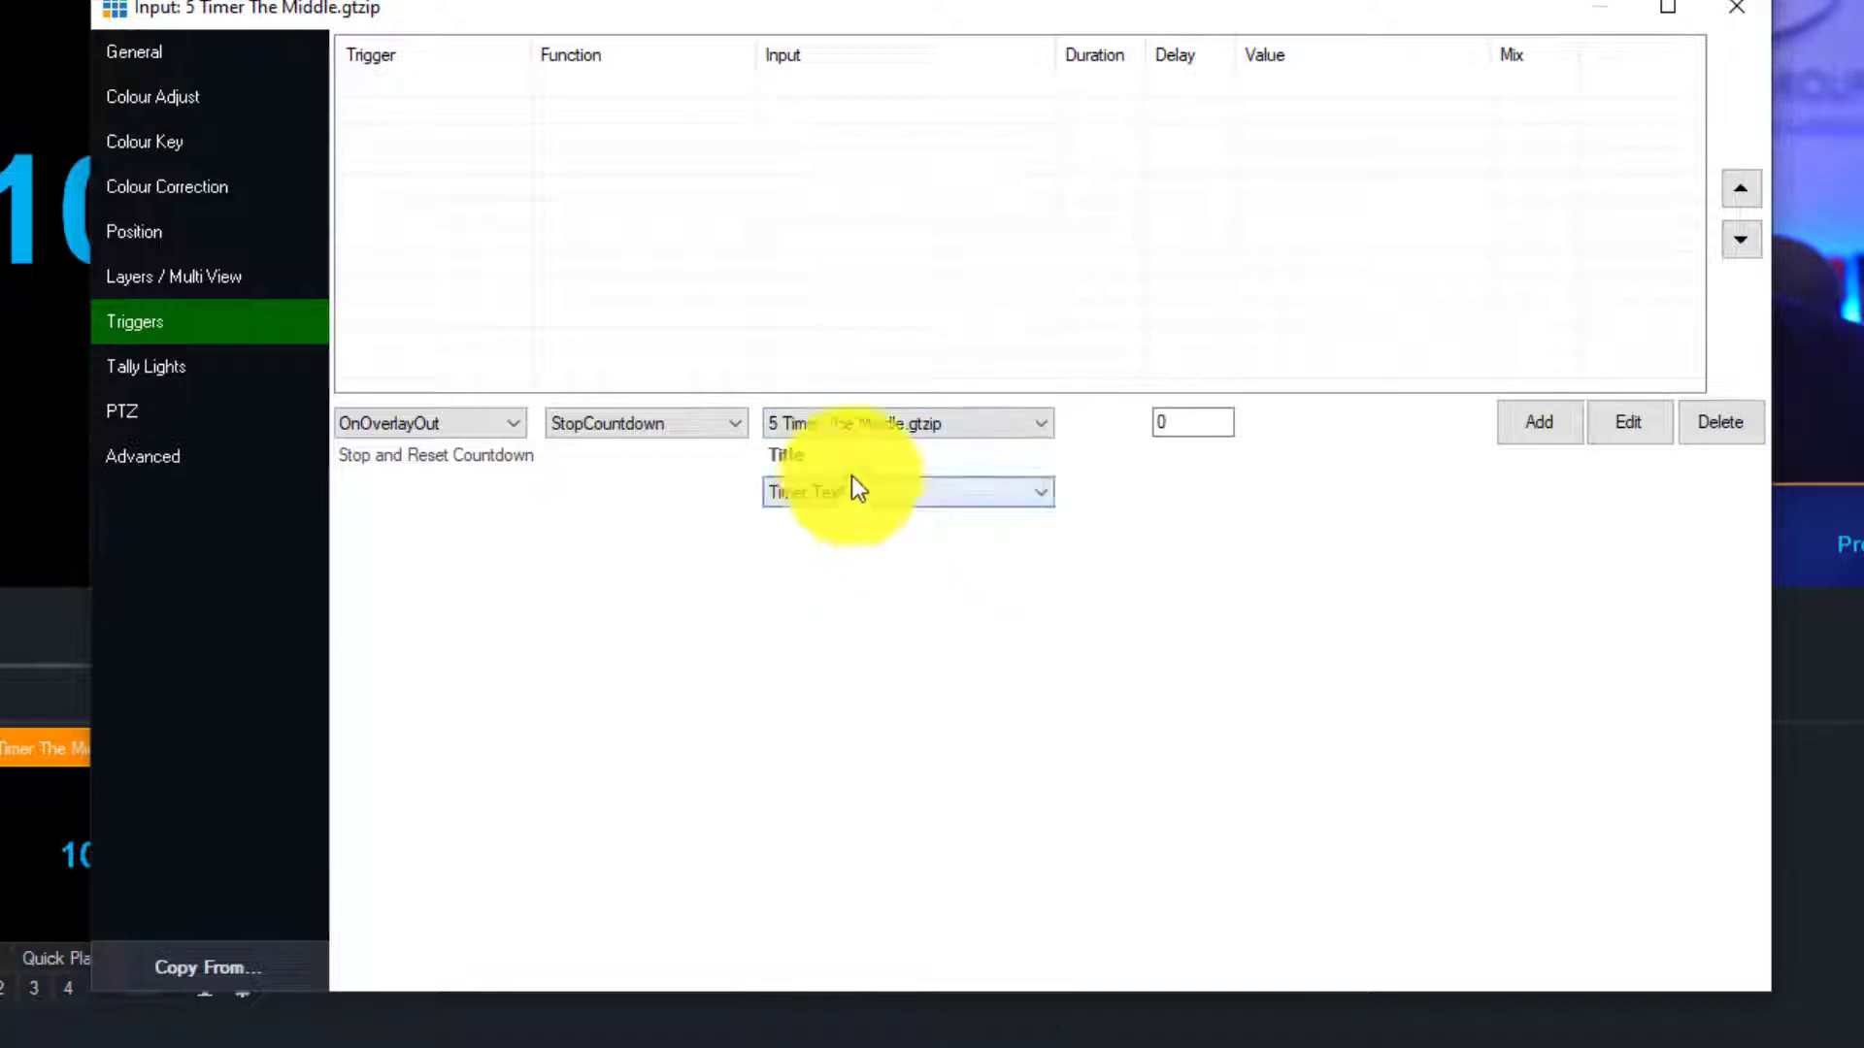
click(1545, 429)
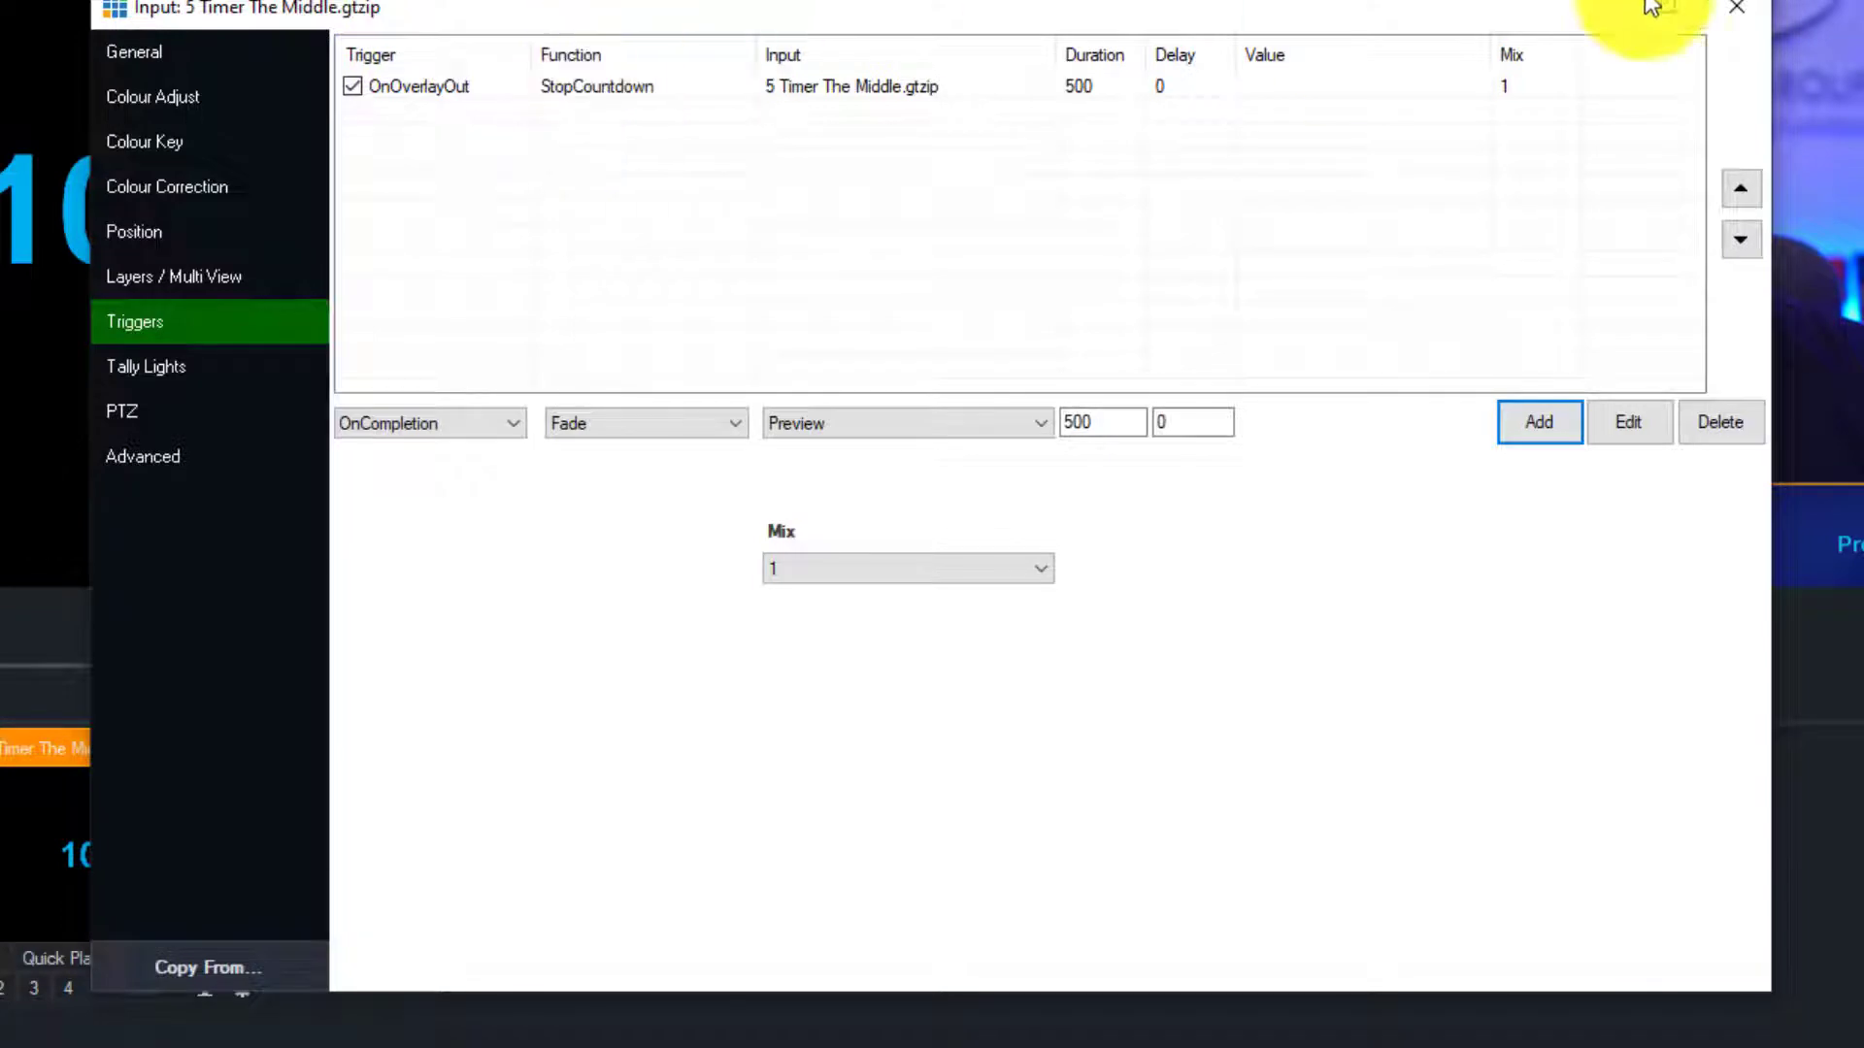
click(1724, 8)
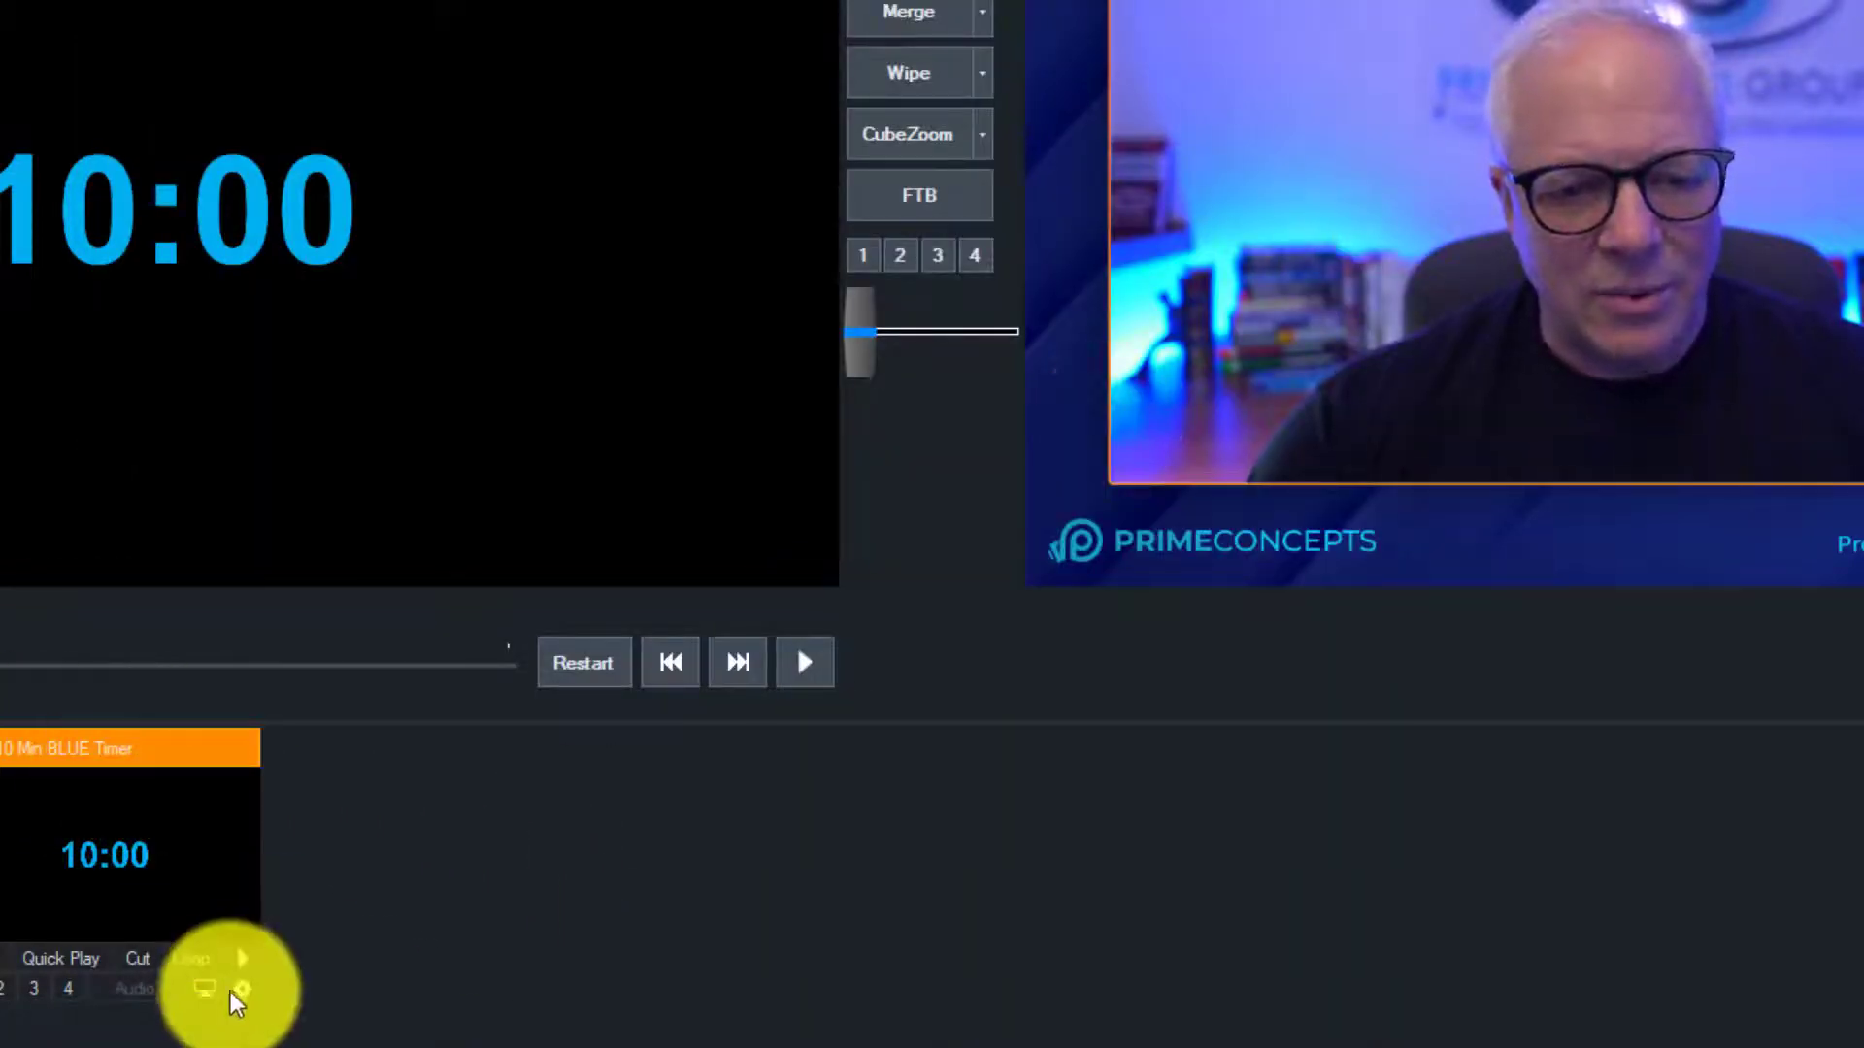
click(236, 990)
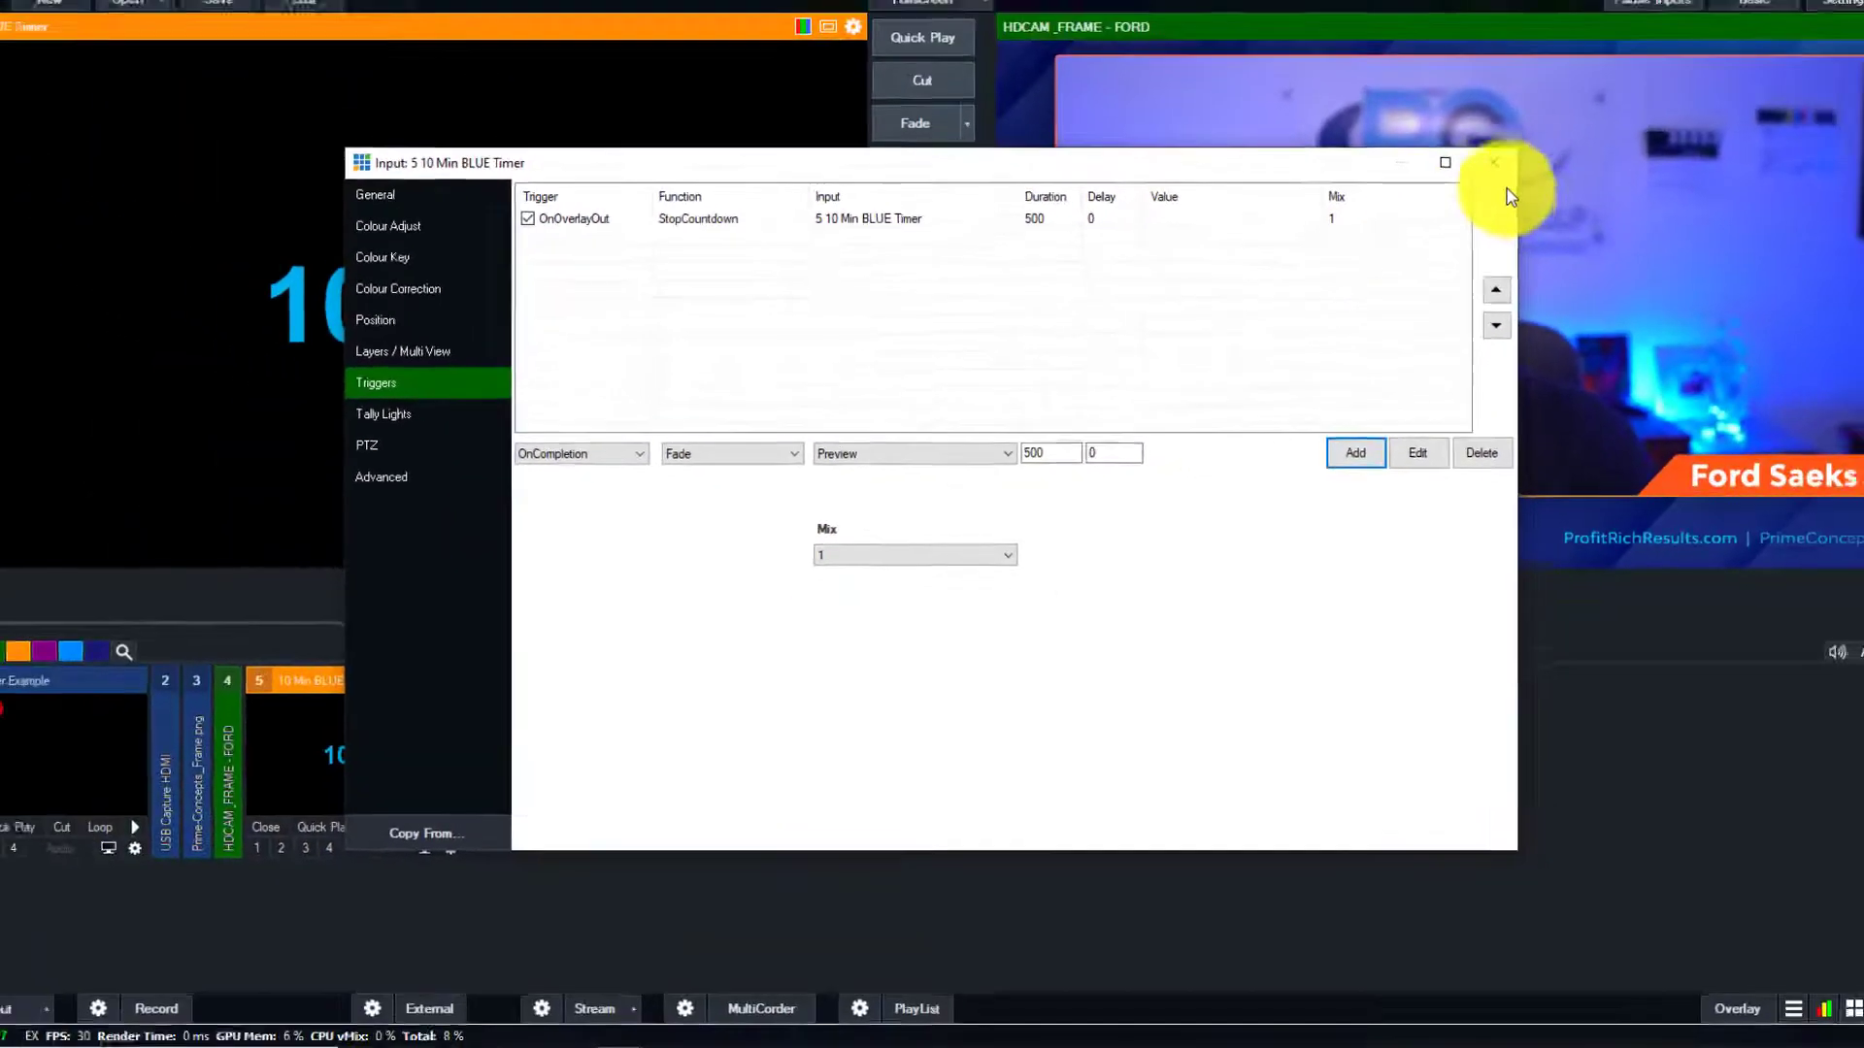
click(1737, 7)
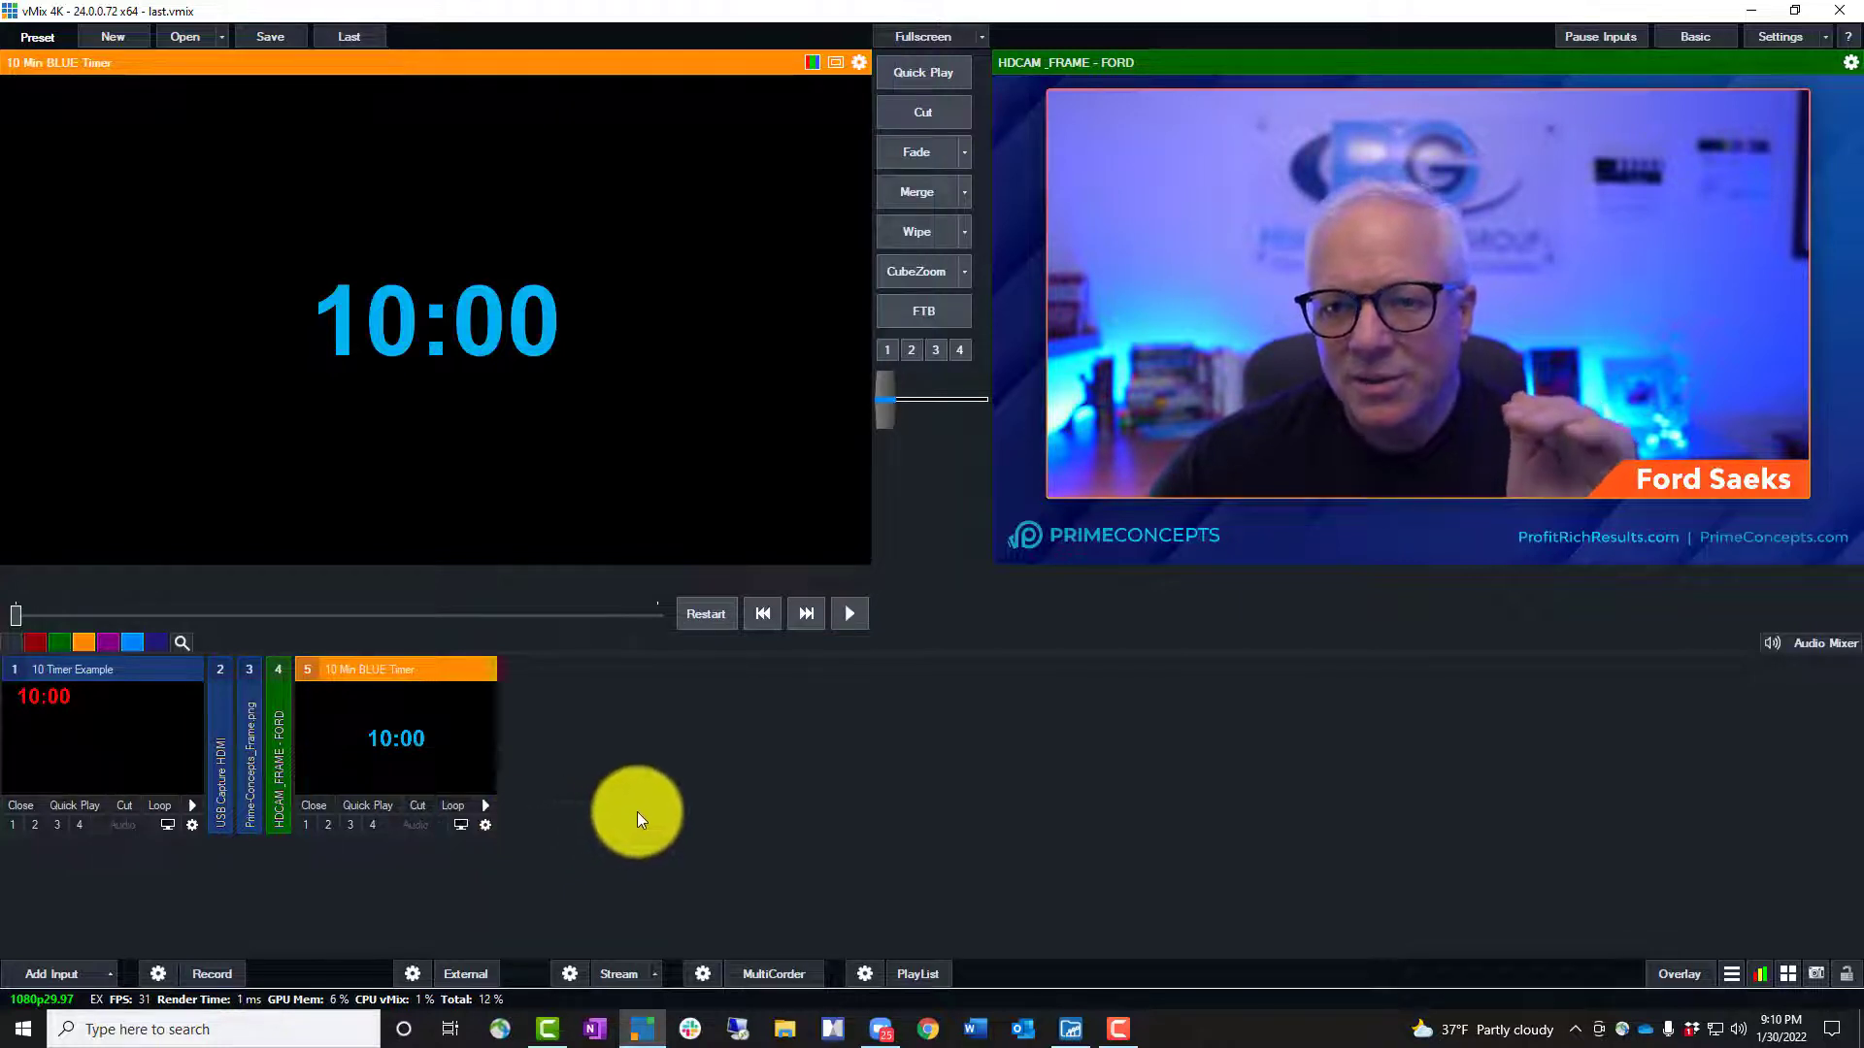
- Minimise the 10 Min BLUE Timer input and bring the 10 Timer Example into Preview
double_click(364, 669)
click(101, 670)
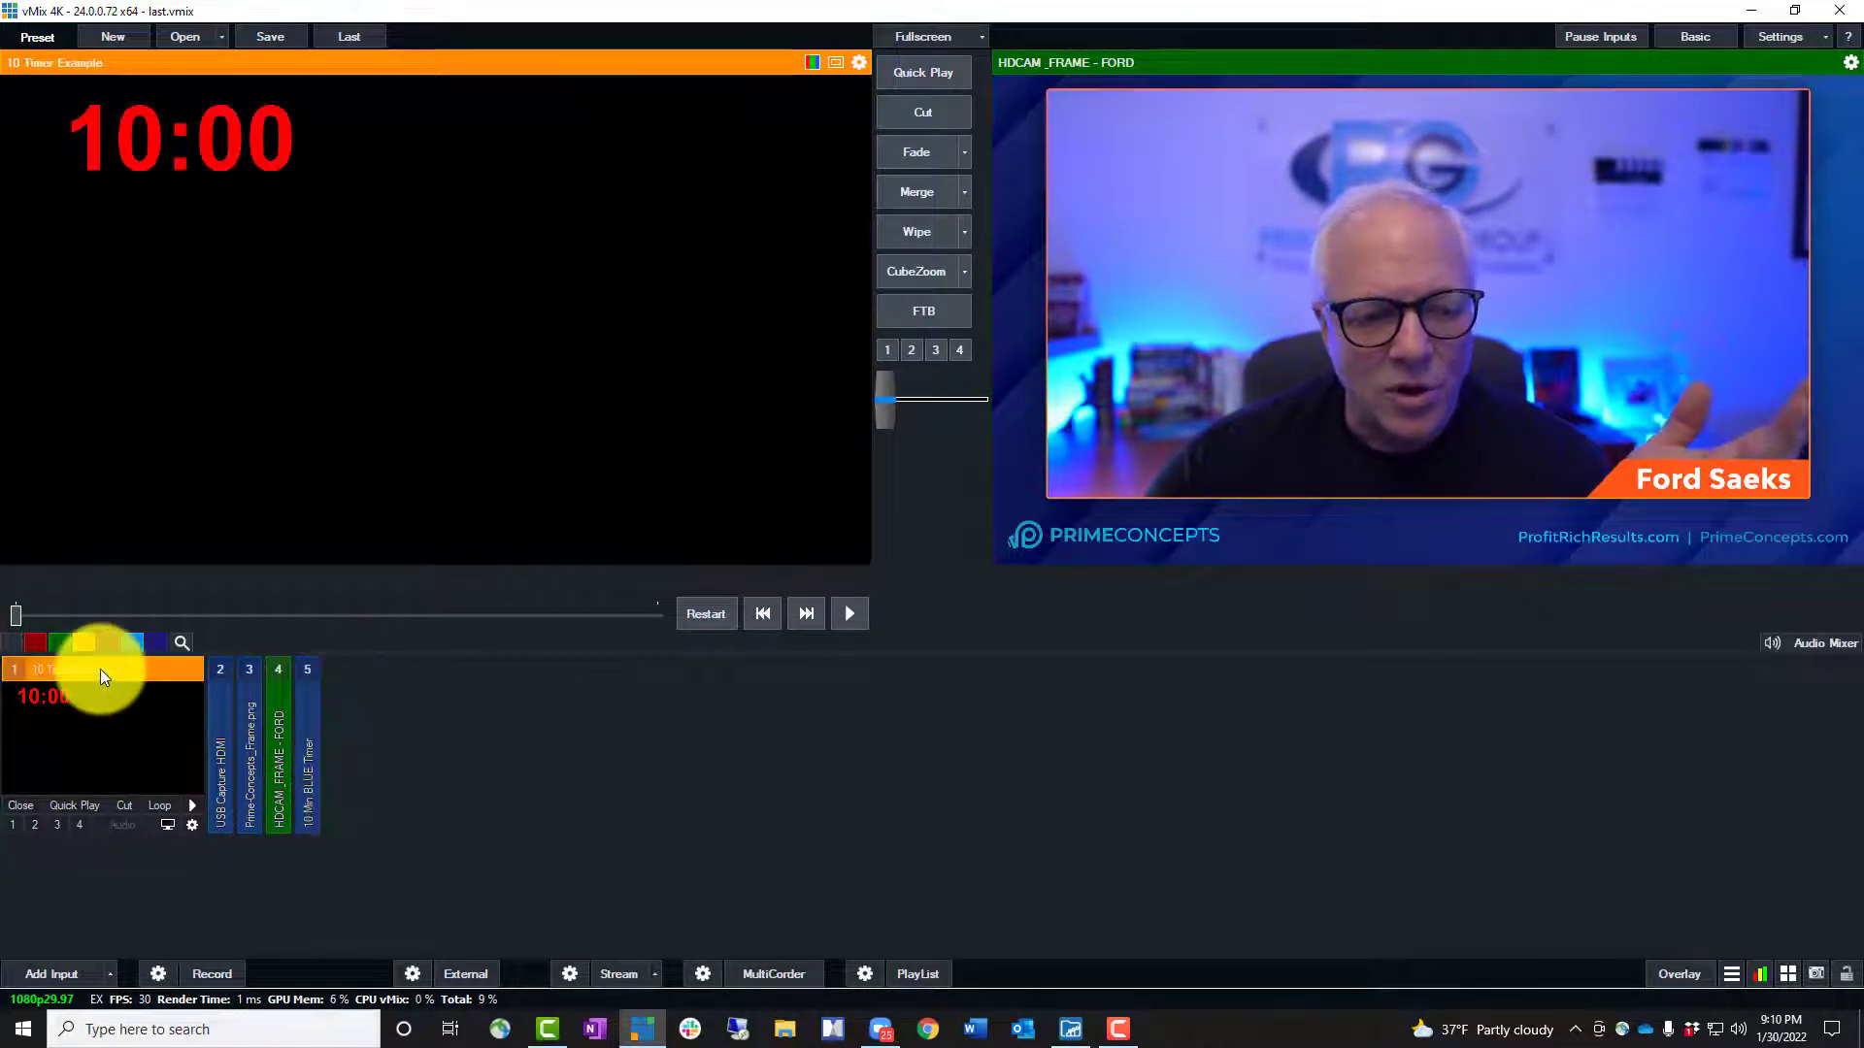
click(192, 825)
- Rename the red timer input to 10 RED Timer Example and check its existing OnOverlayOut trigger
click(165, 84)
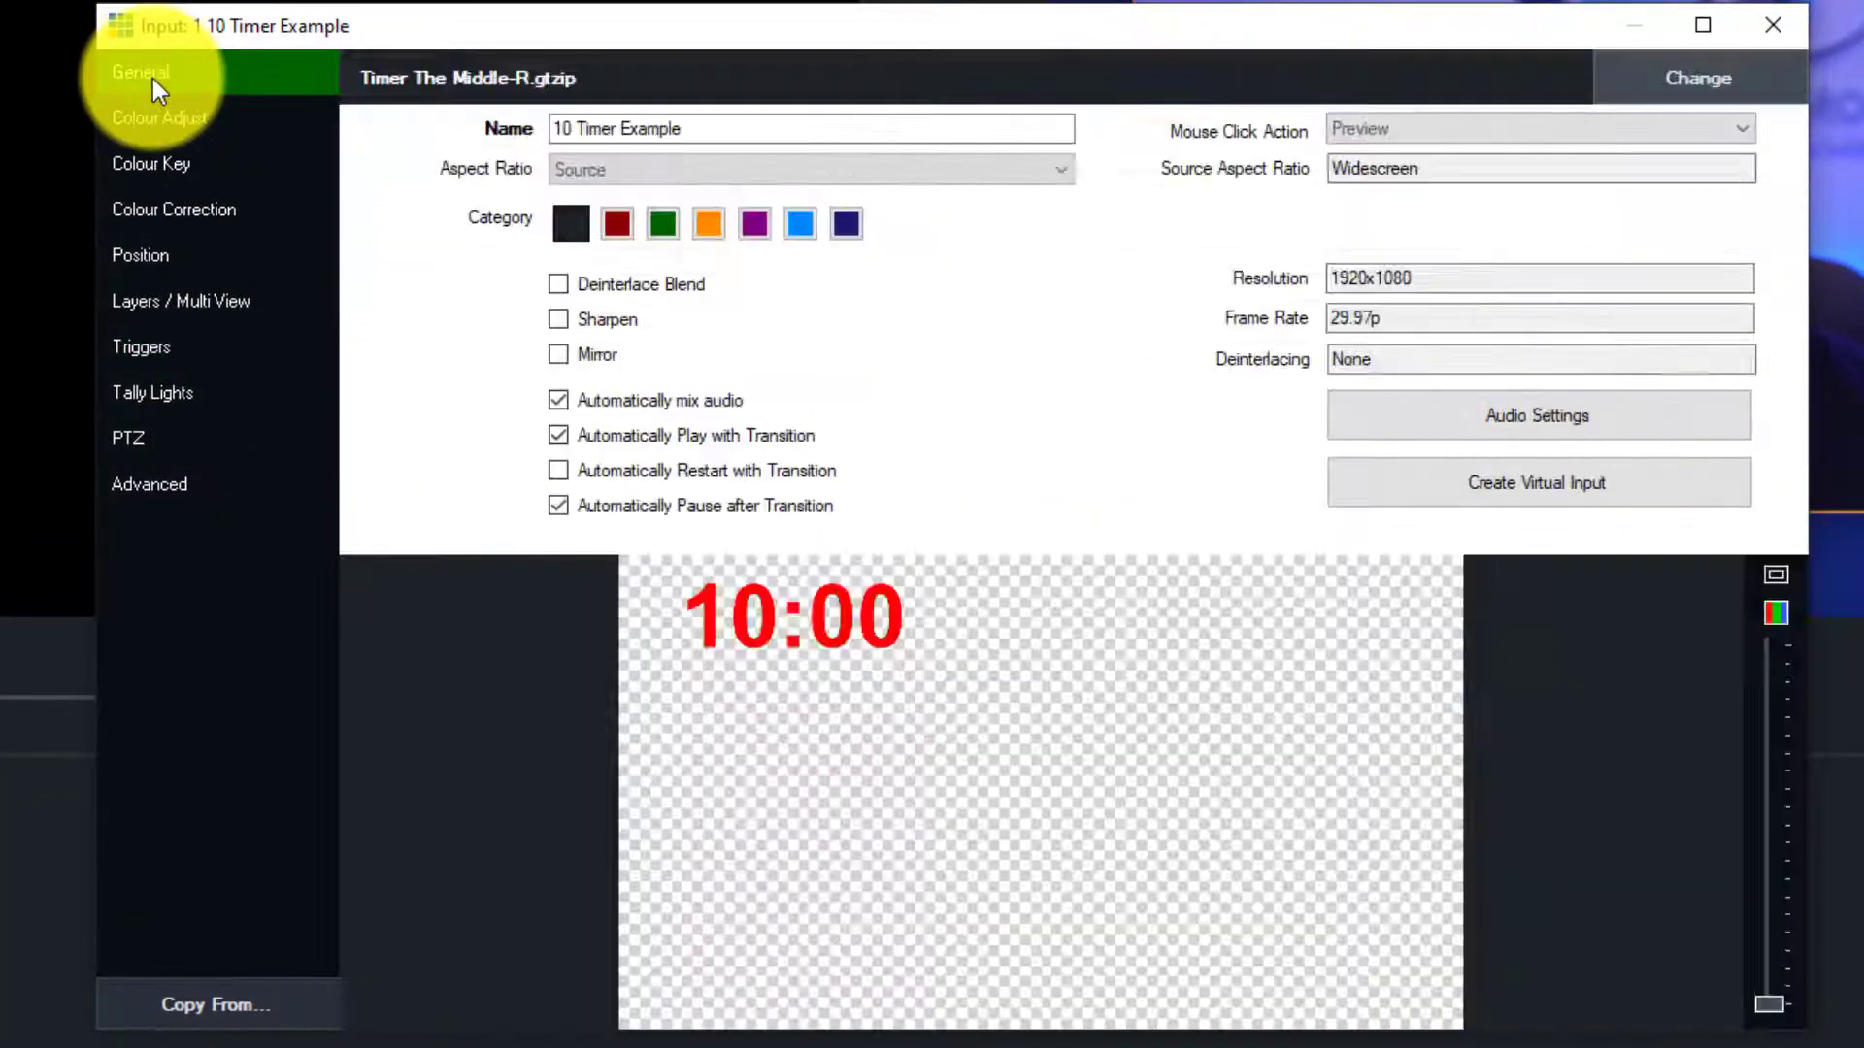
click(593, 129)
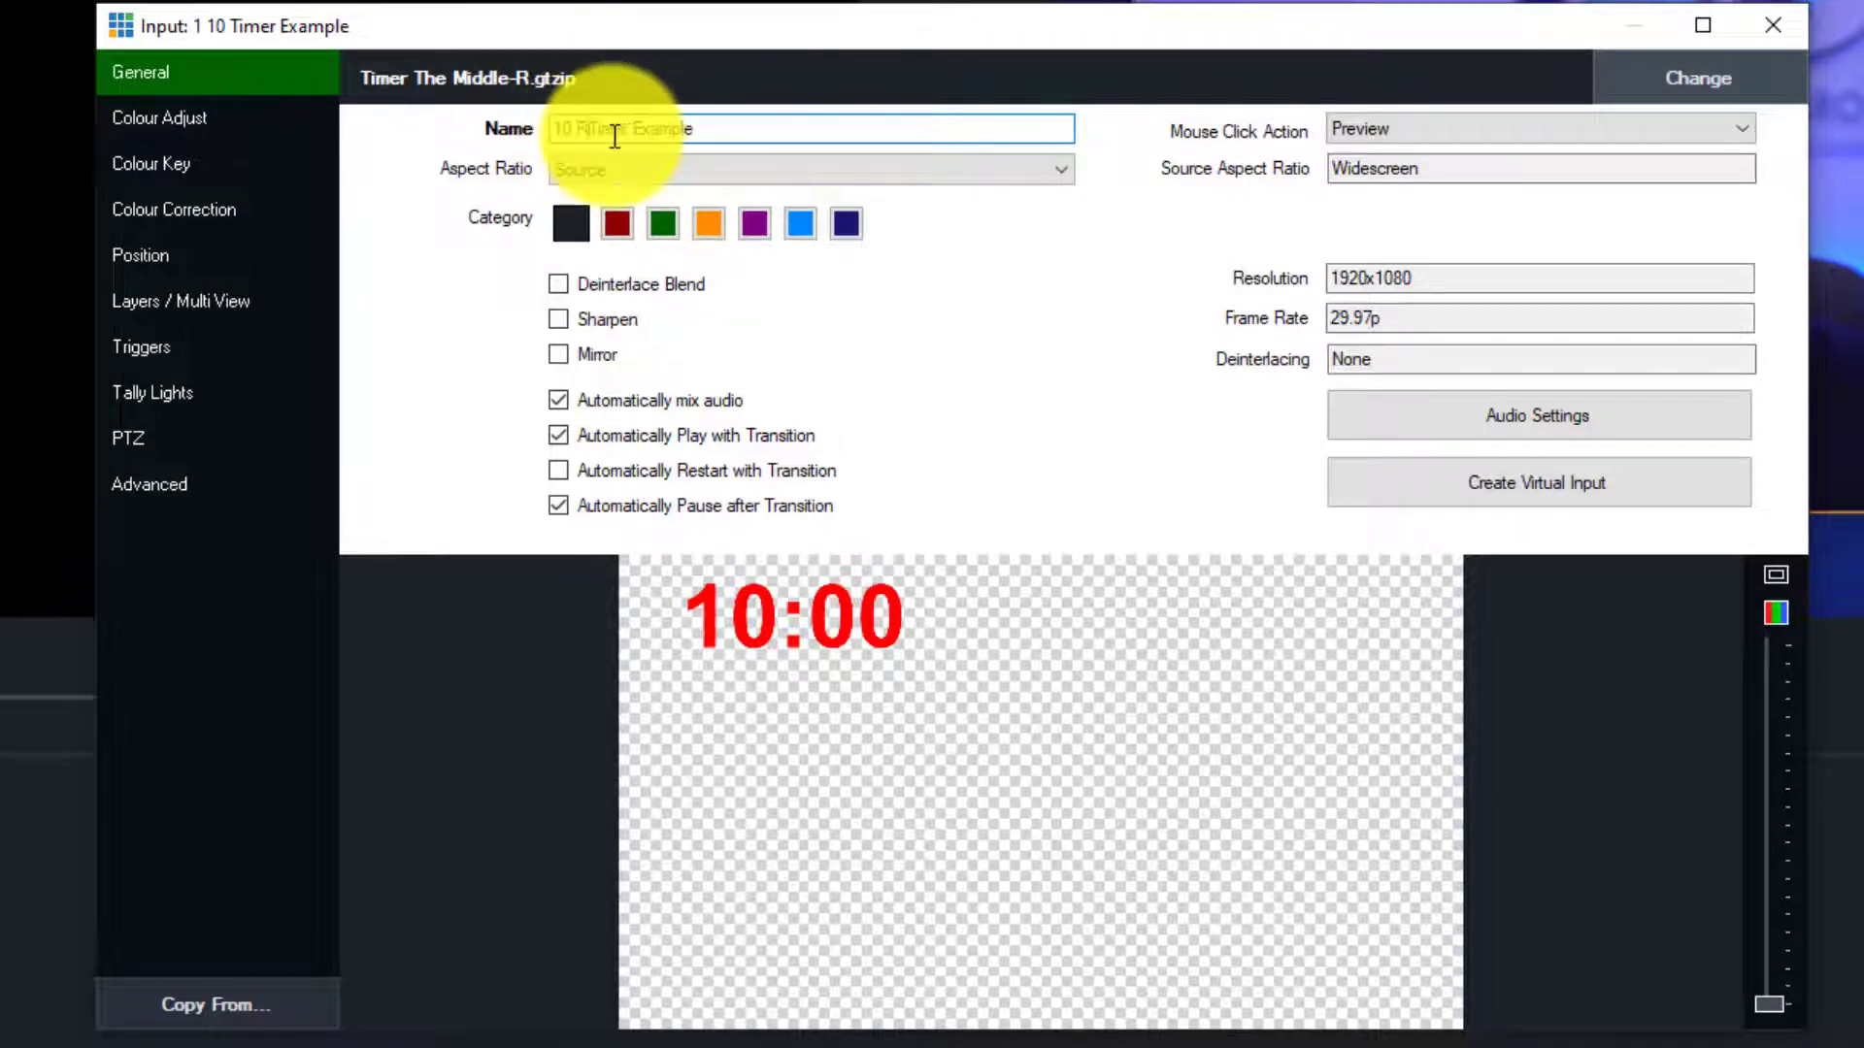
text(RED)
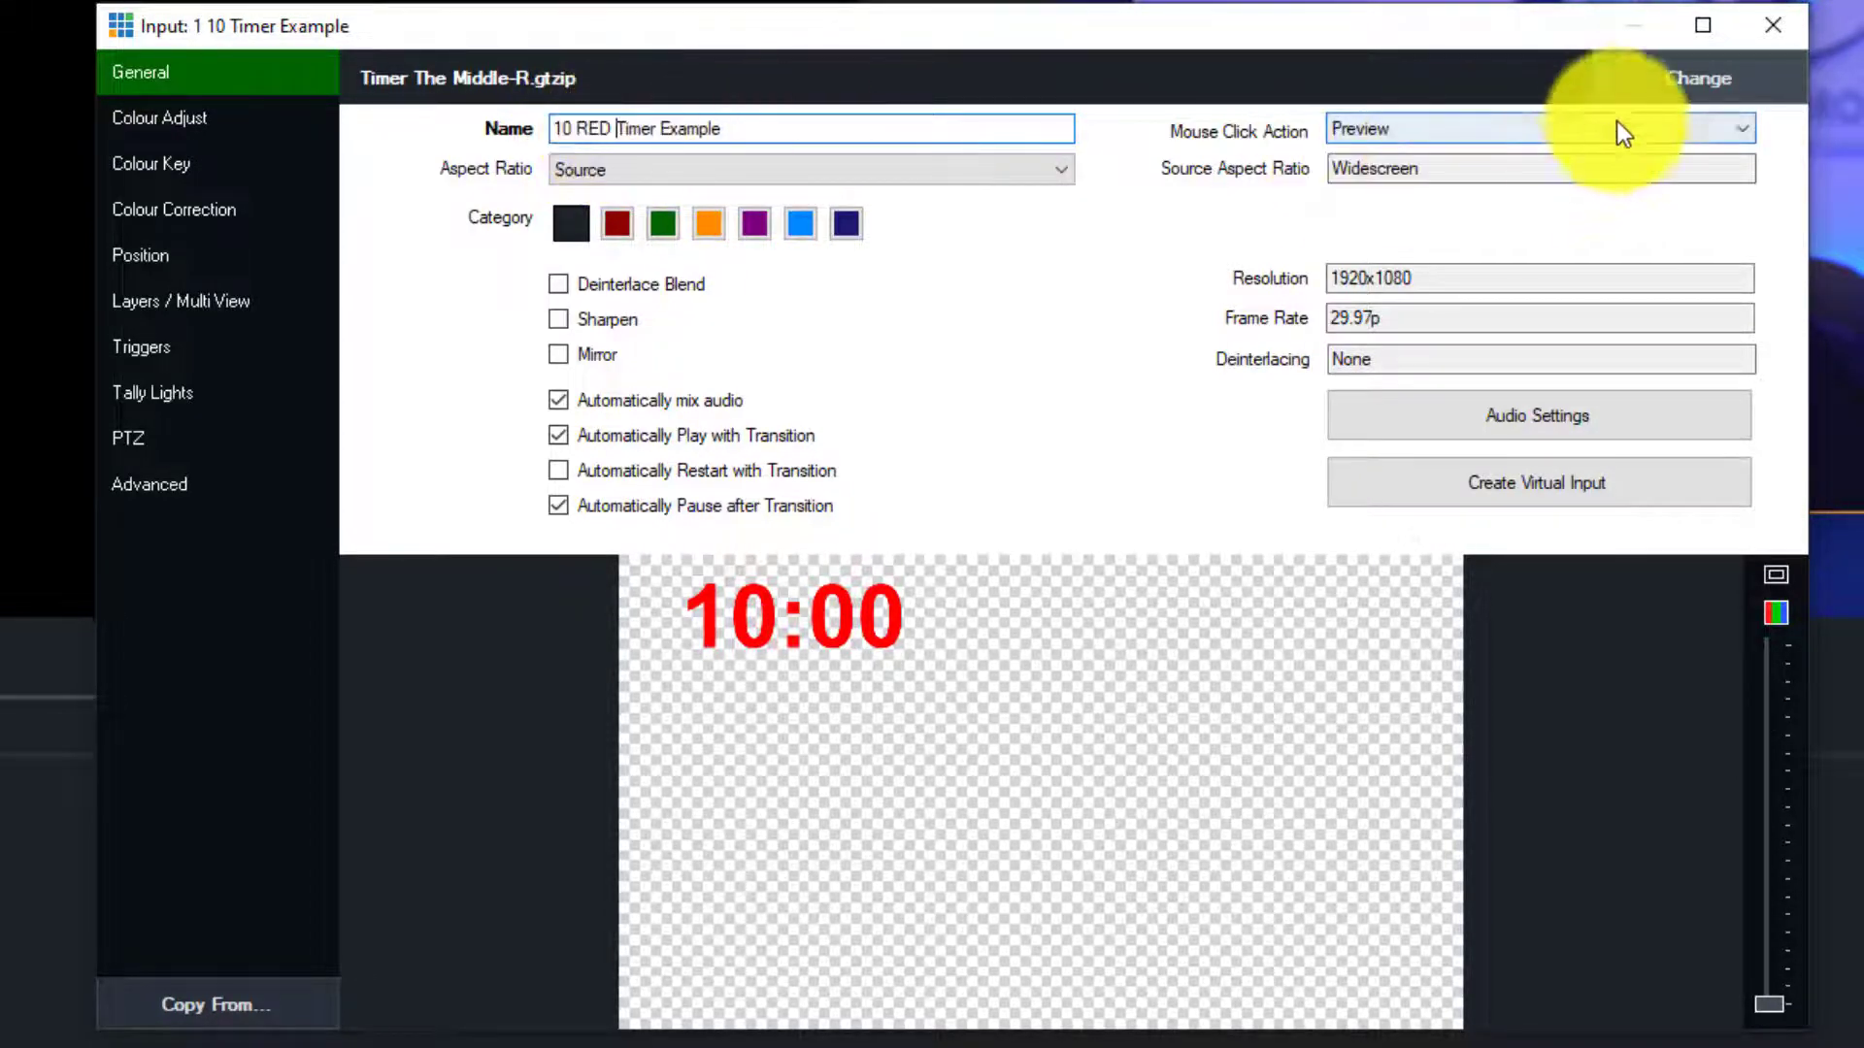
click(1691, 75)
click(1751, 33)
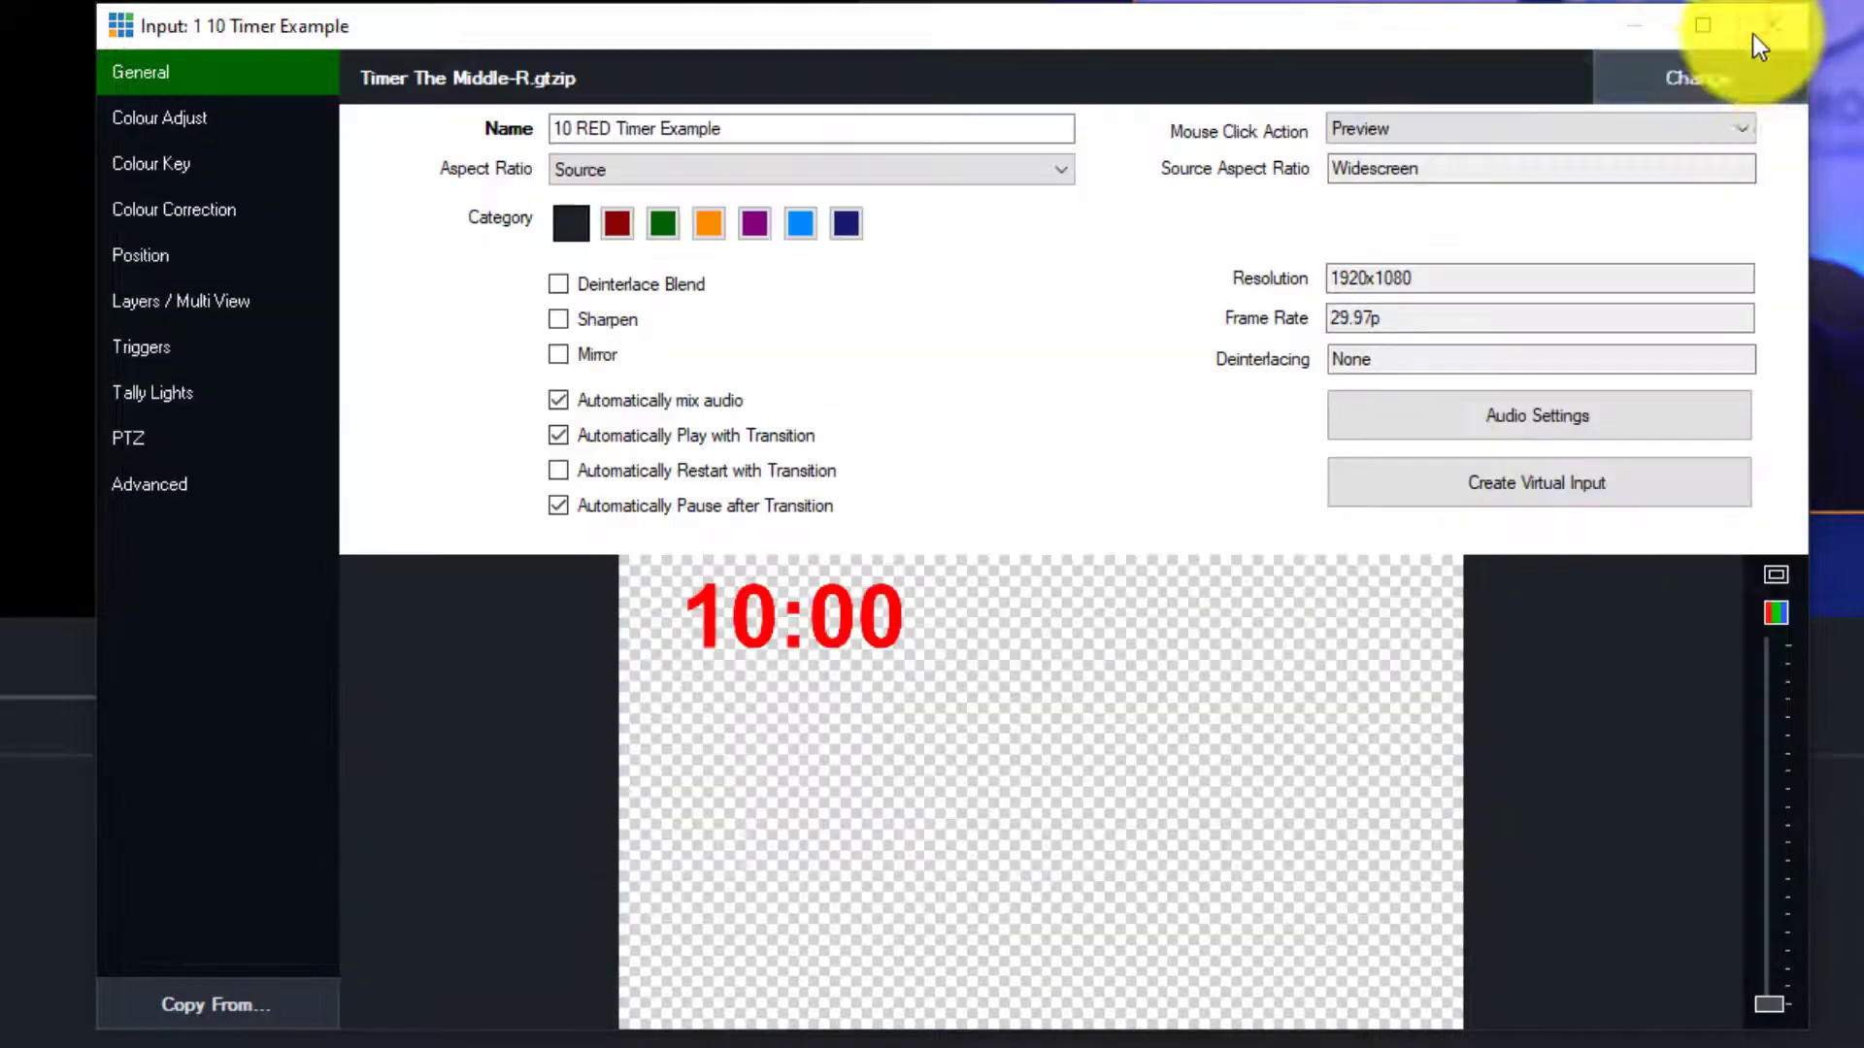
click(165, 345)
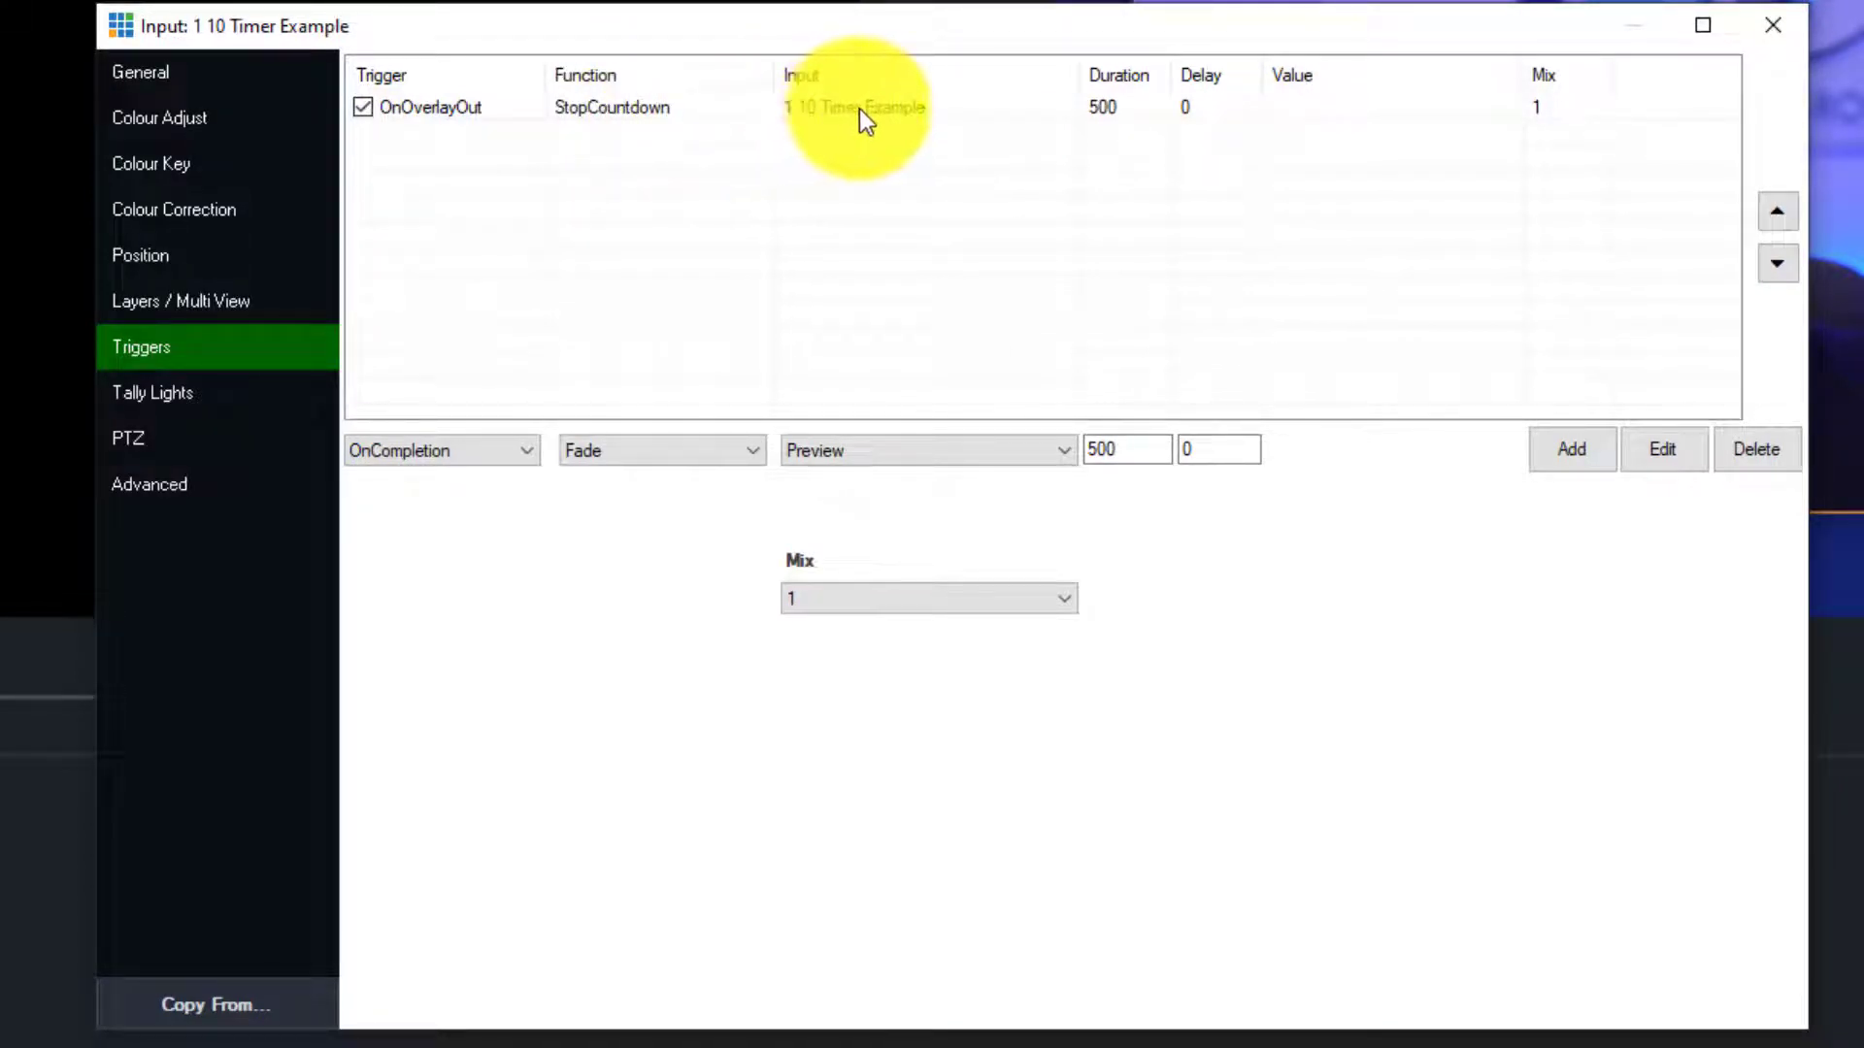
click(1780, 35)
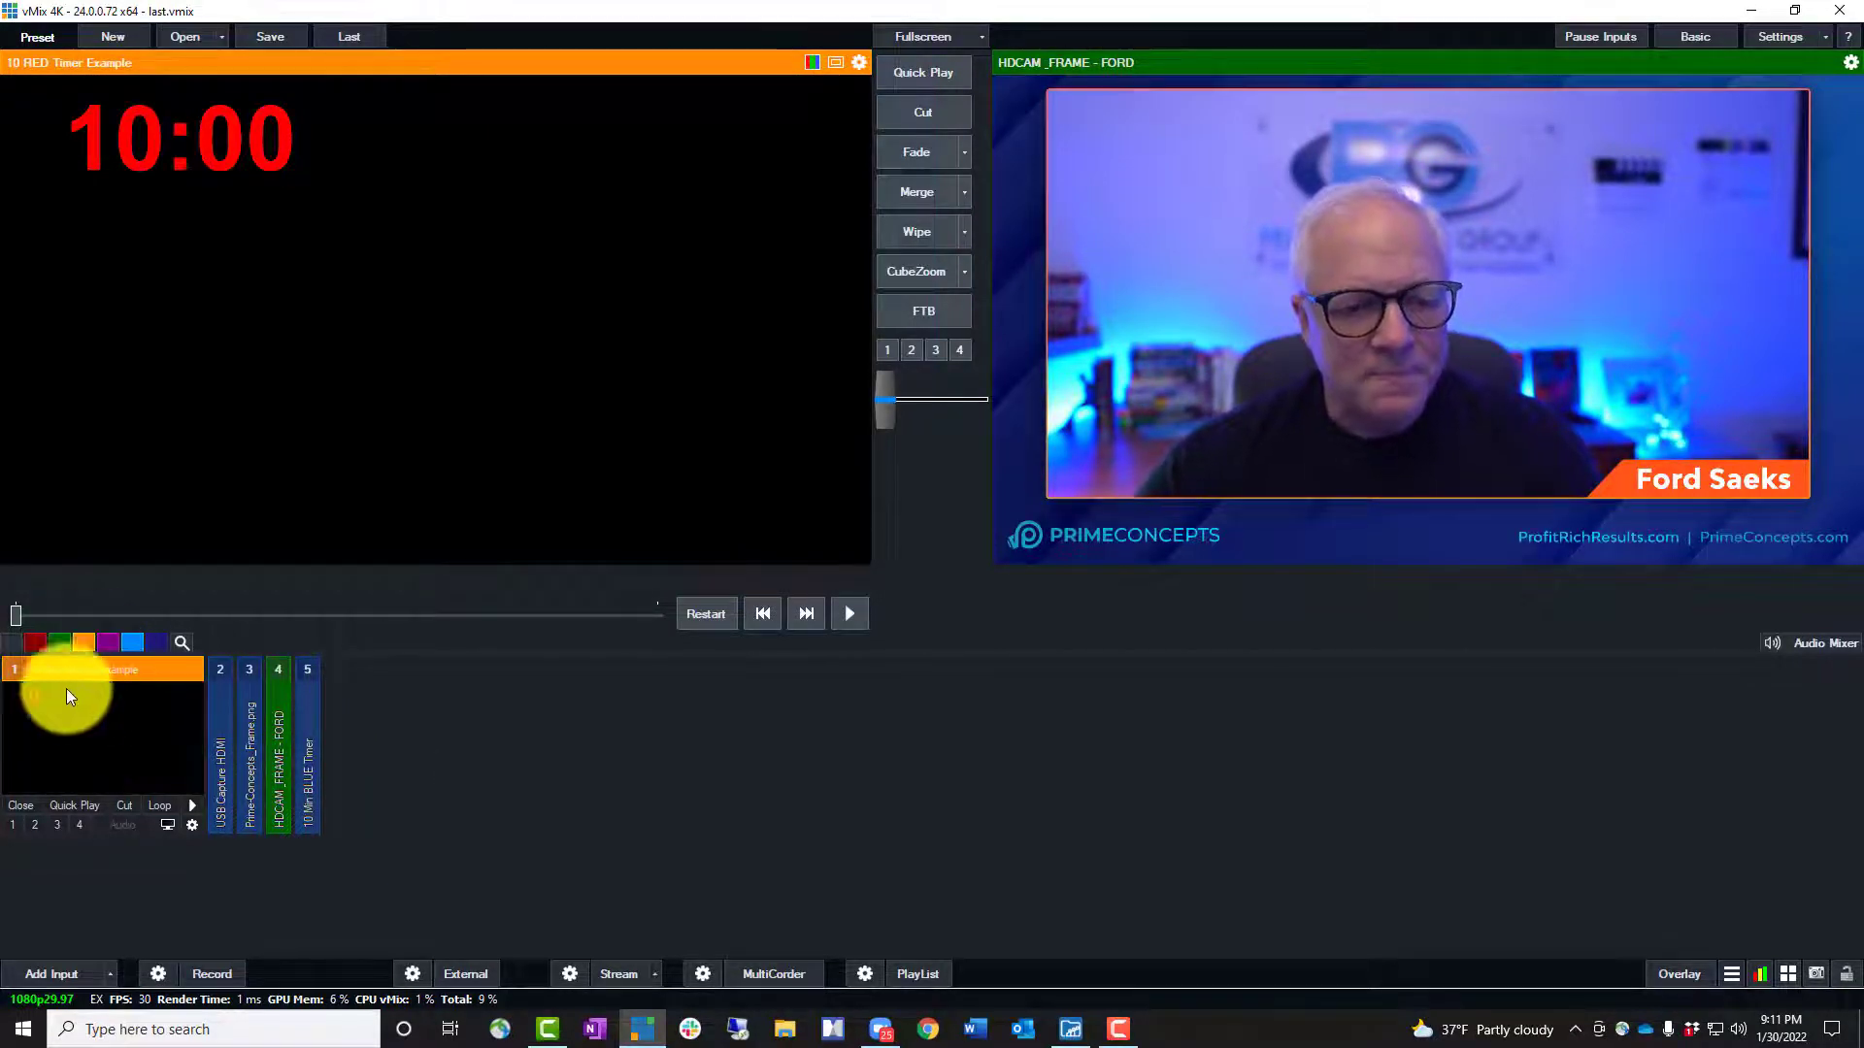
- Reset the red timer to zoom 1 and pan it top-left to -0.4918621 / 0.6237942
click(193, 826)
click(435, 338)
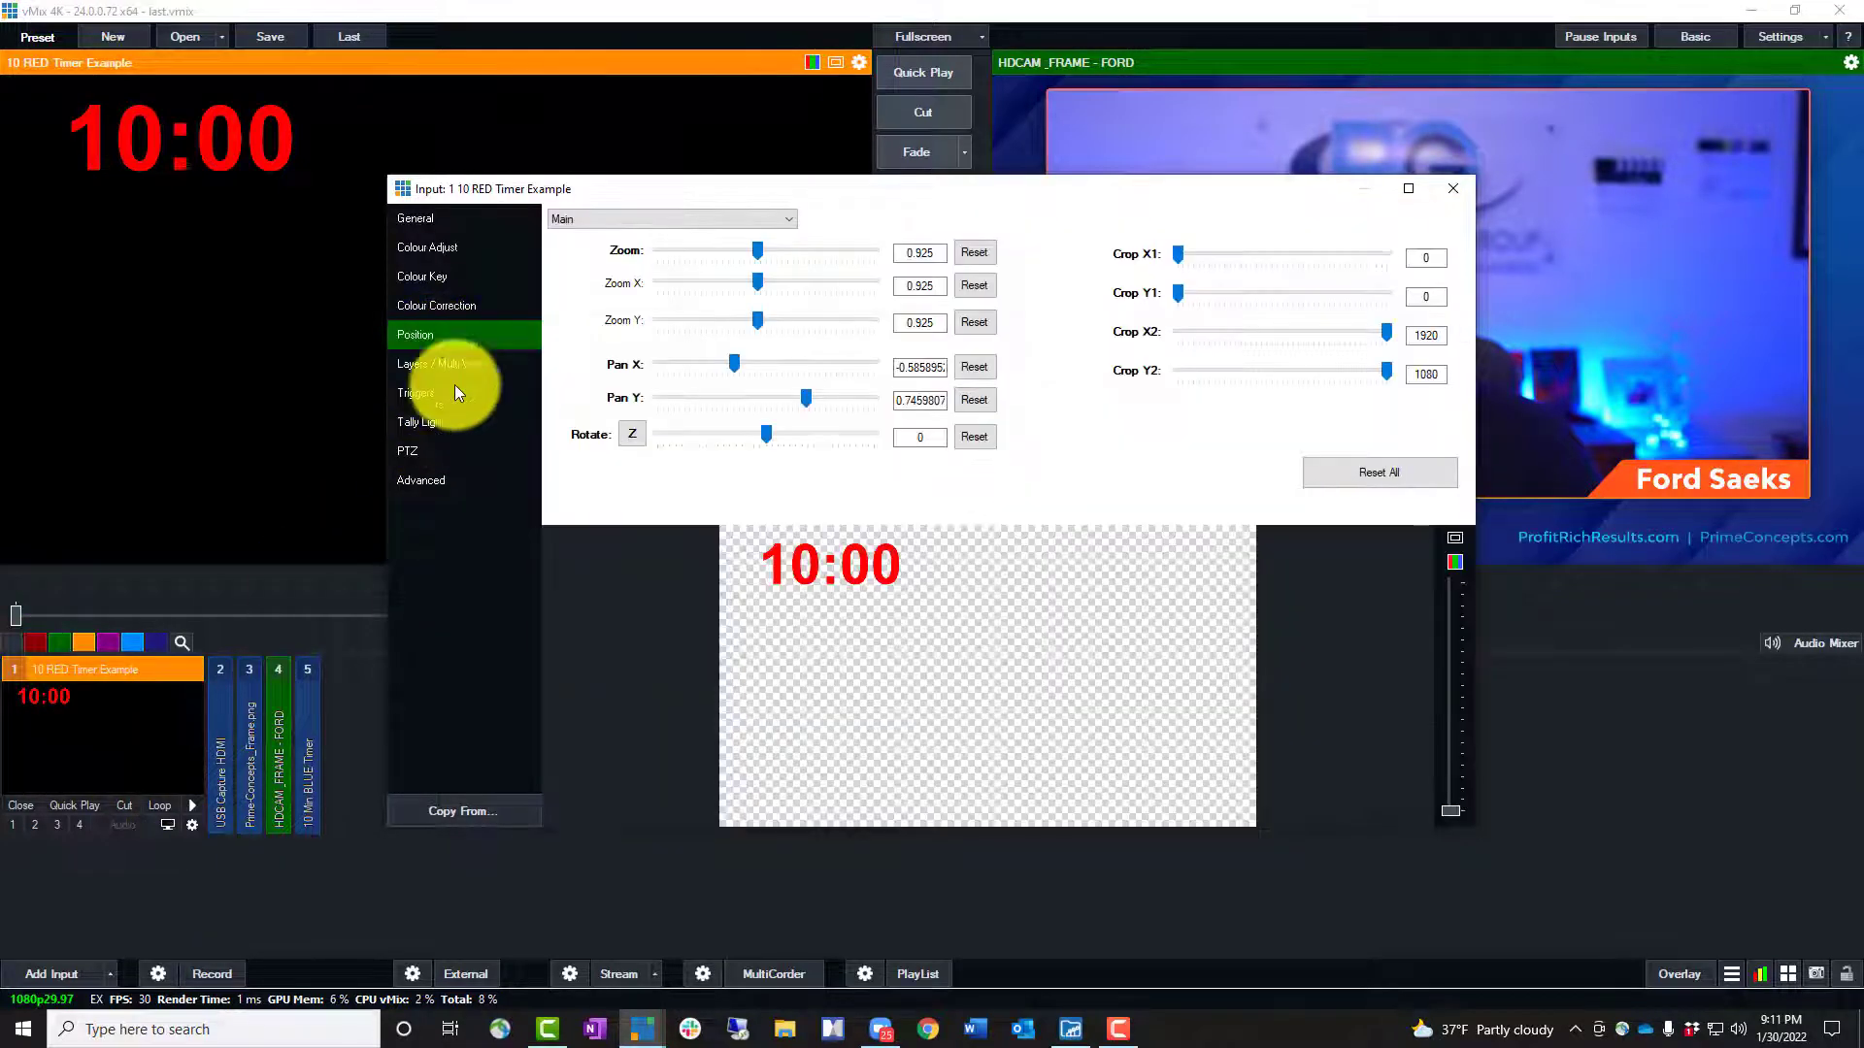
mouse_move(813, 559)
mouse_down()
mouse_move(819, 609)
mouse_move(984, 605)
mouse_move(788, 689)
mouse_move(1006, 632)
mouse_move(824, 573)
mouse_up()
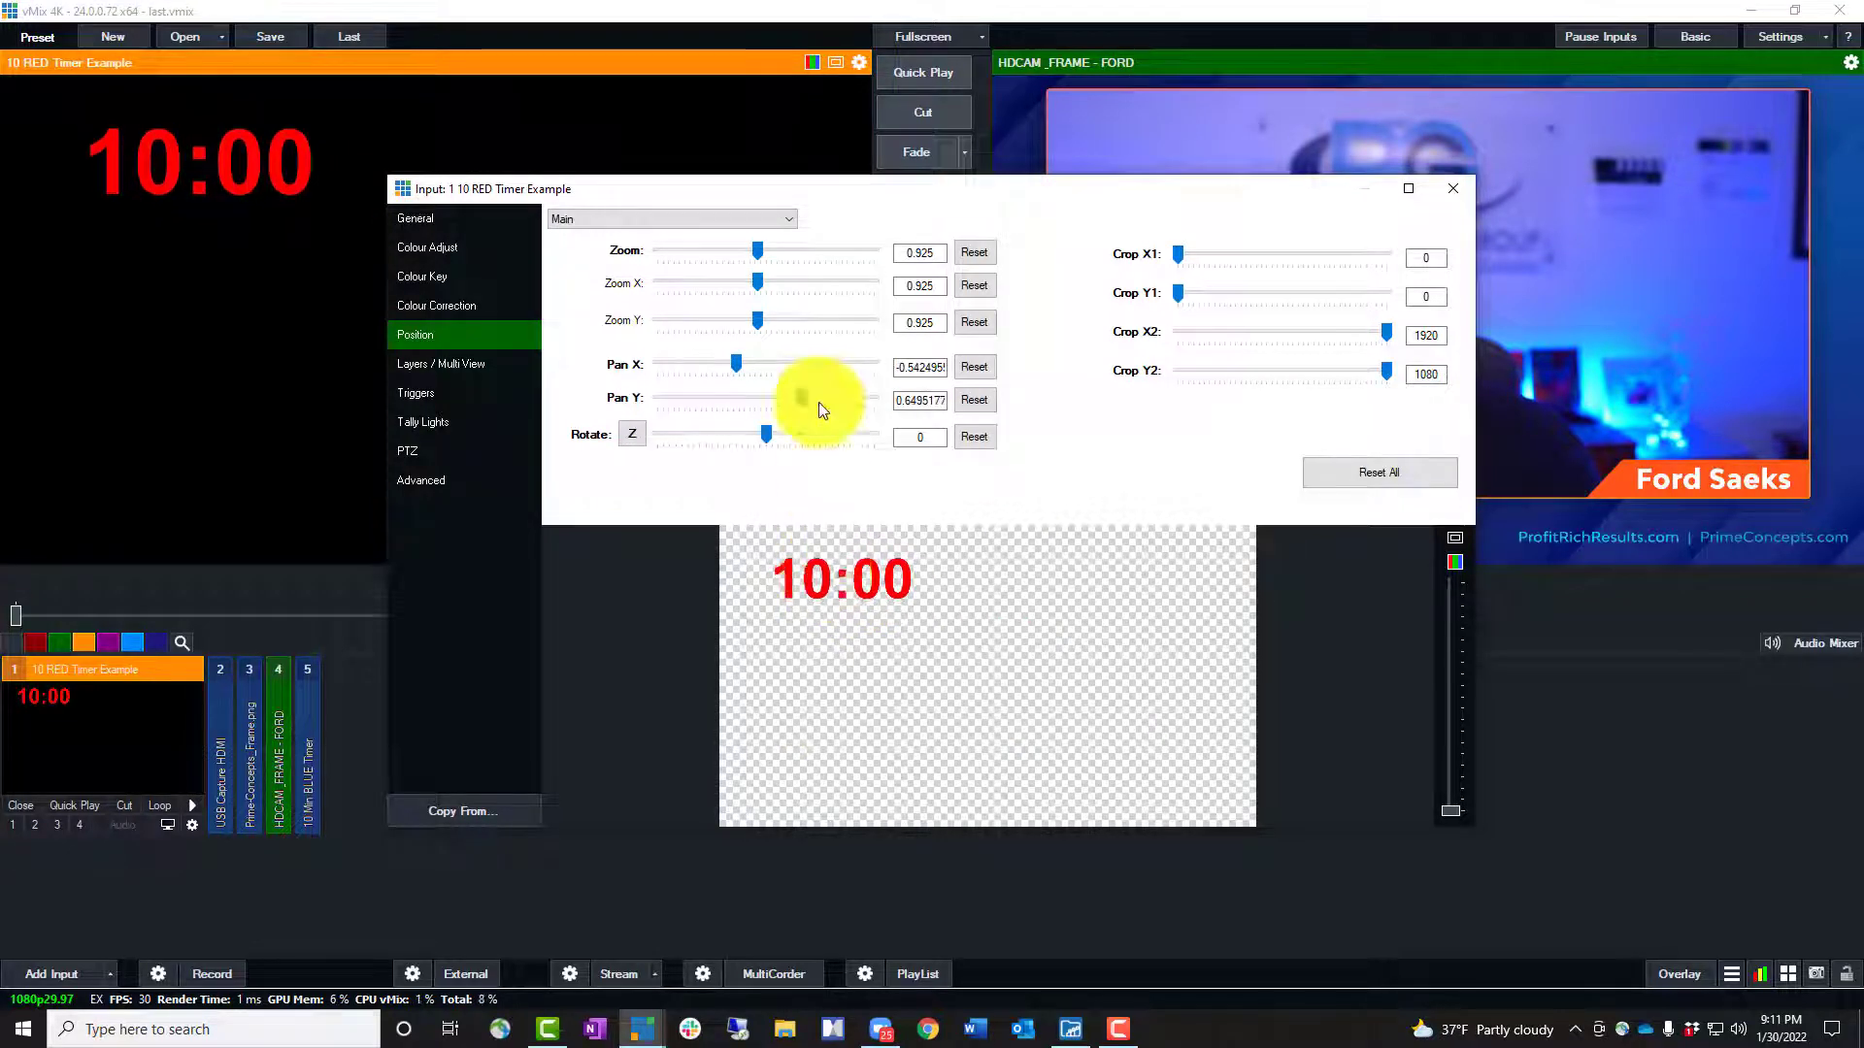
mouse_move(754, 248)
mouse_down()
mouse_move(771, 258)
mouse_move(740, 264)
mouse_move(765, 264)
mouse_up()
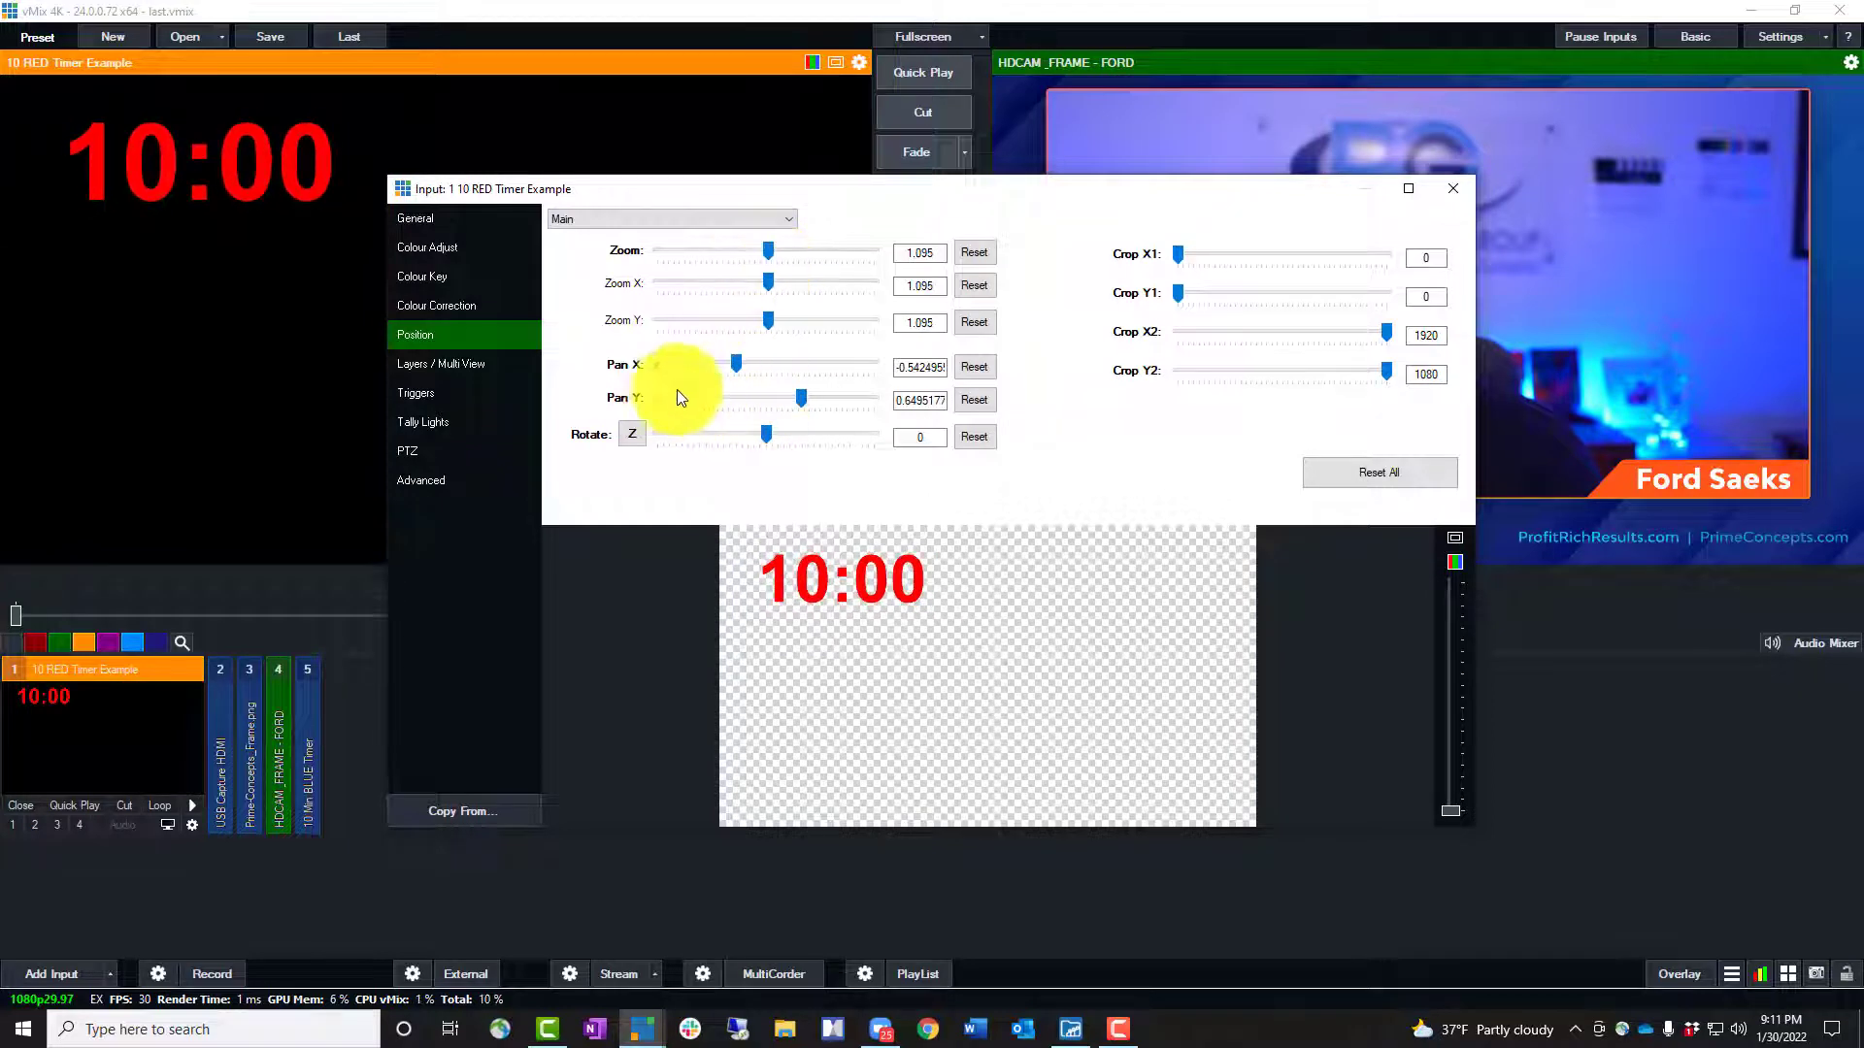
drag(712, 369, 800, 392)
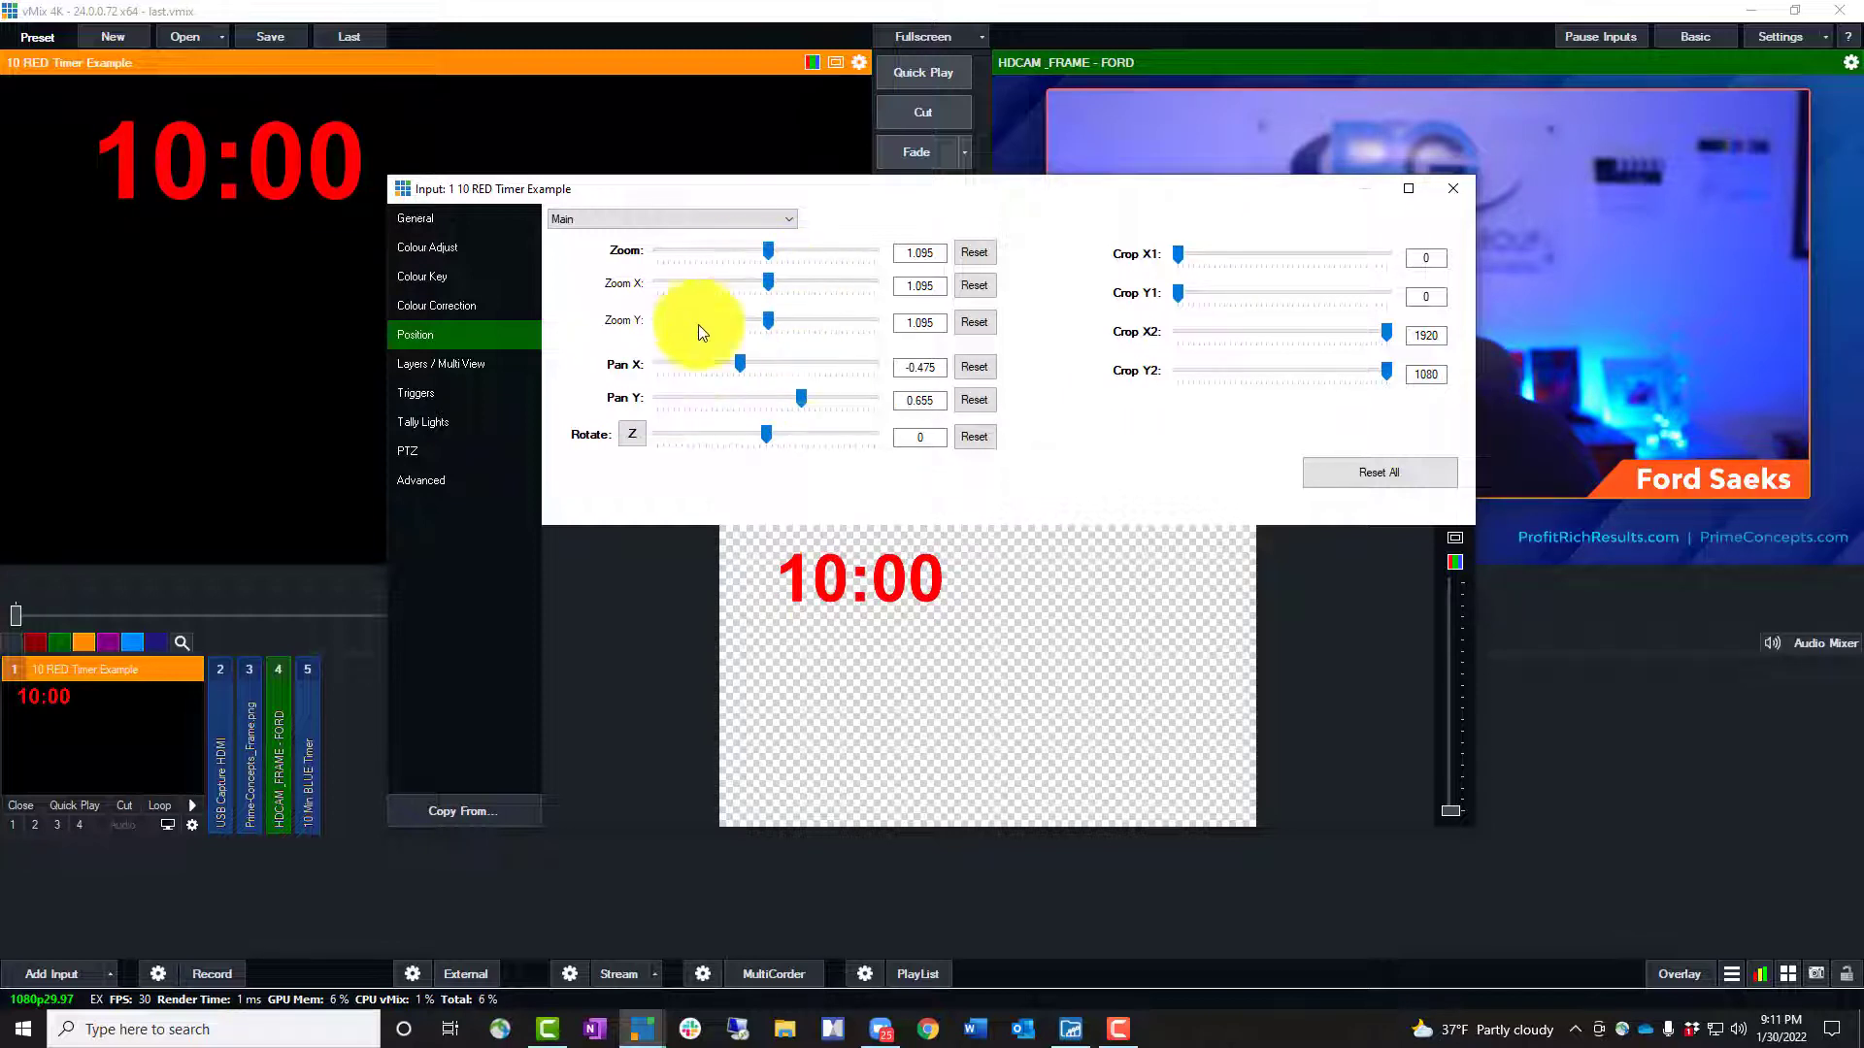
click(1372, 474)
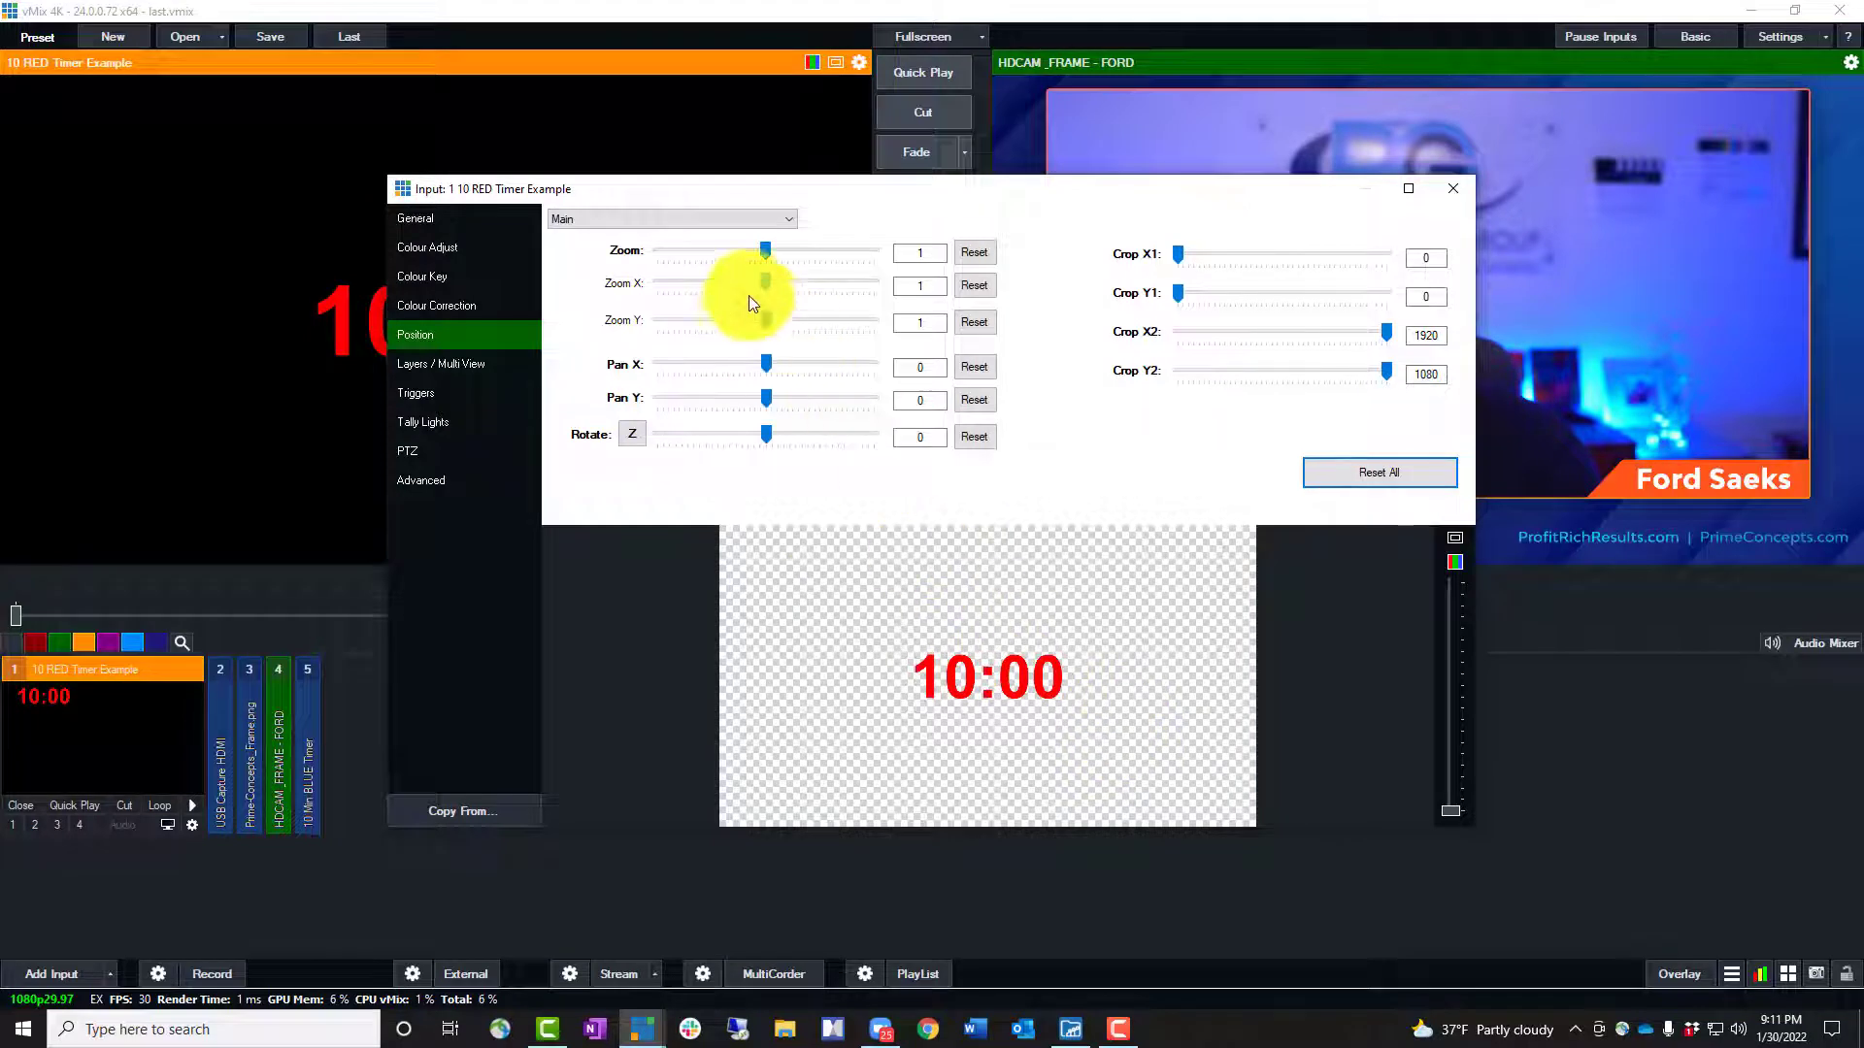
drag(958, 652, 833, 571)
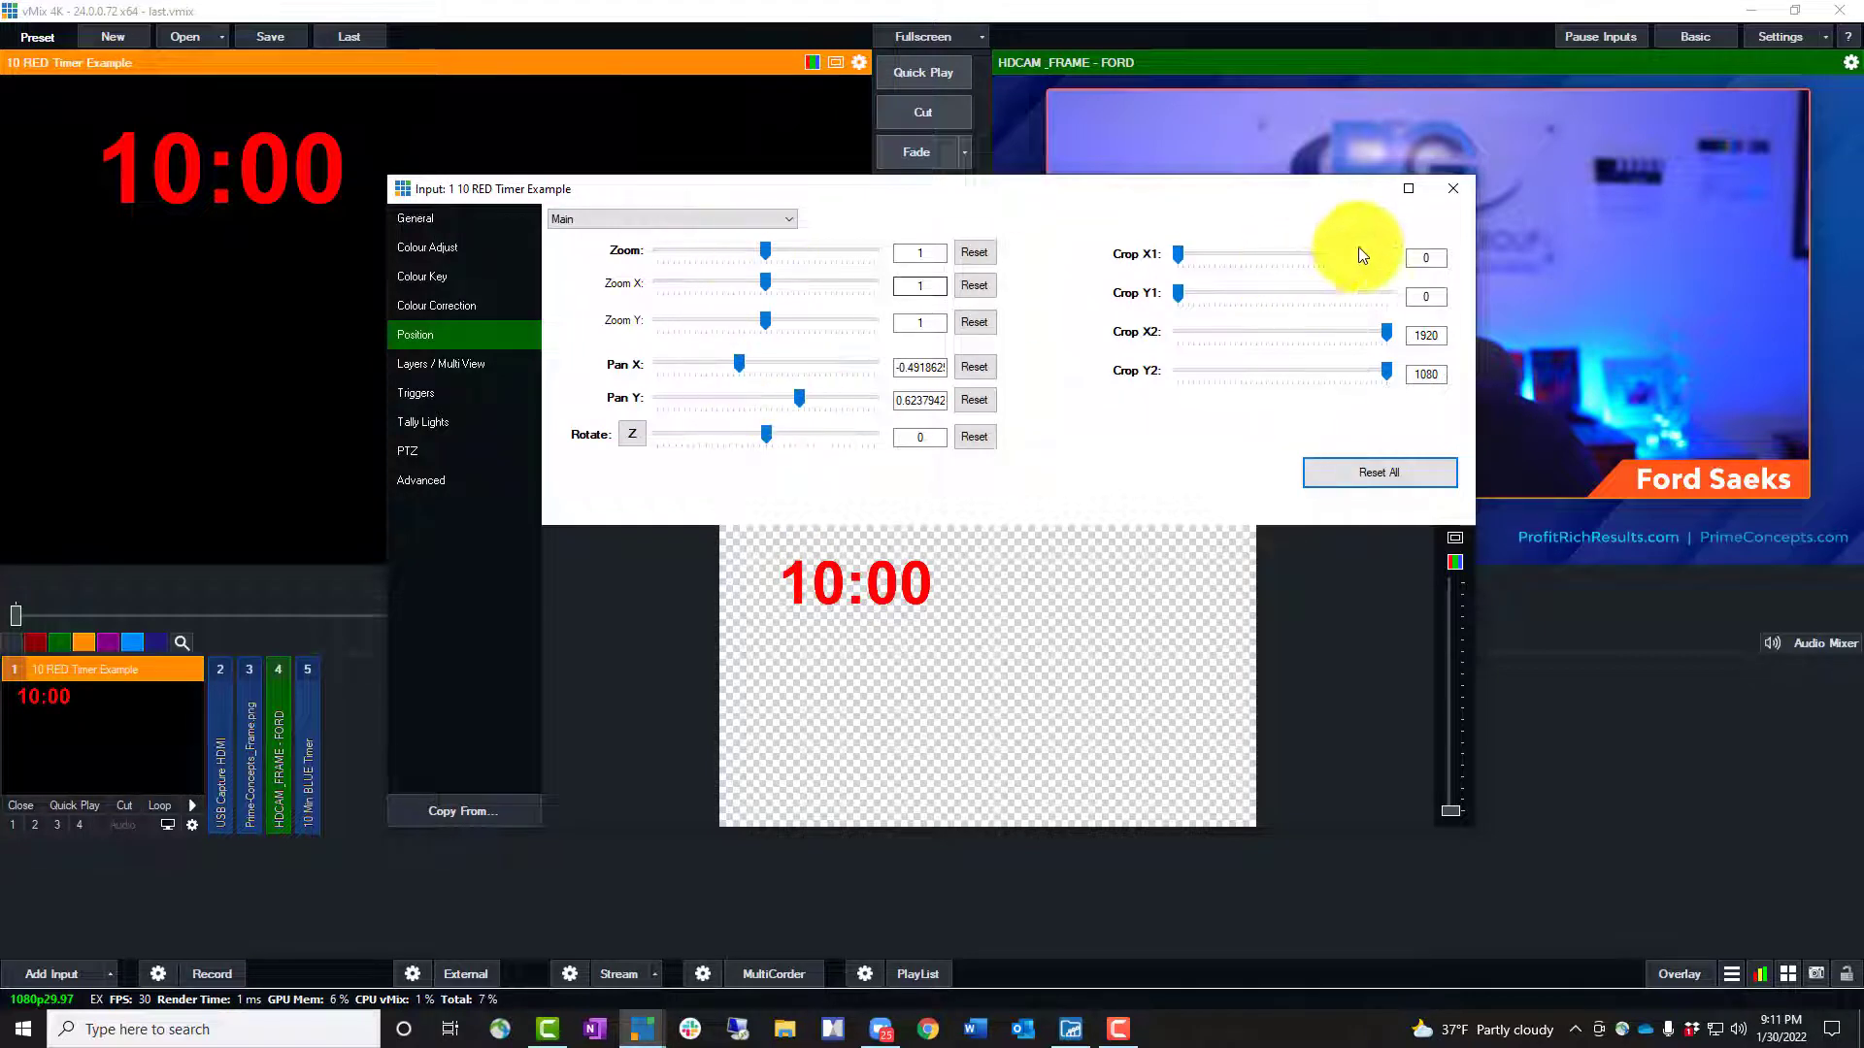
click(1450, 189)
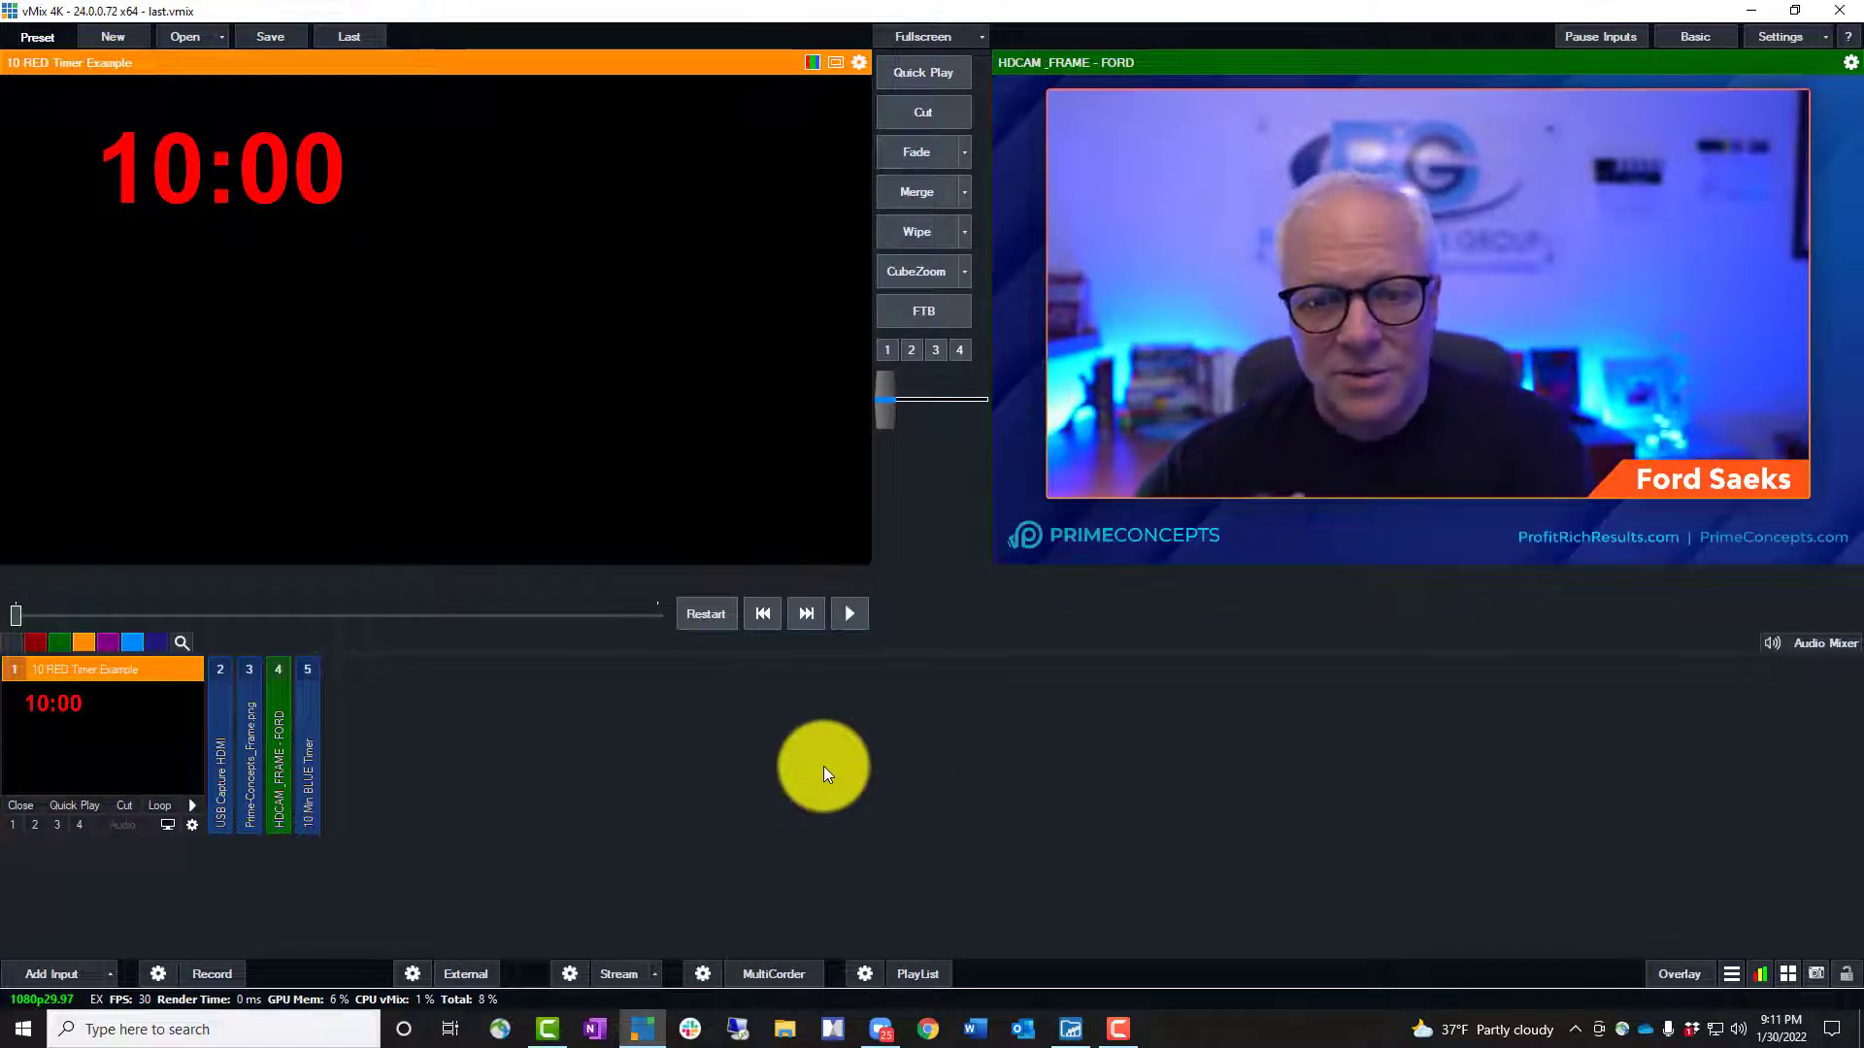
- Test the overlay 4 countdown, then nudge the red timer's pan to -0.556962 / 0.681672
key(4)
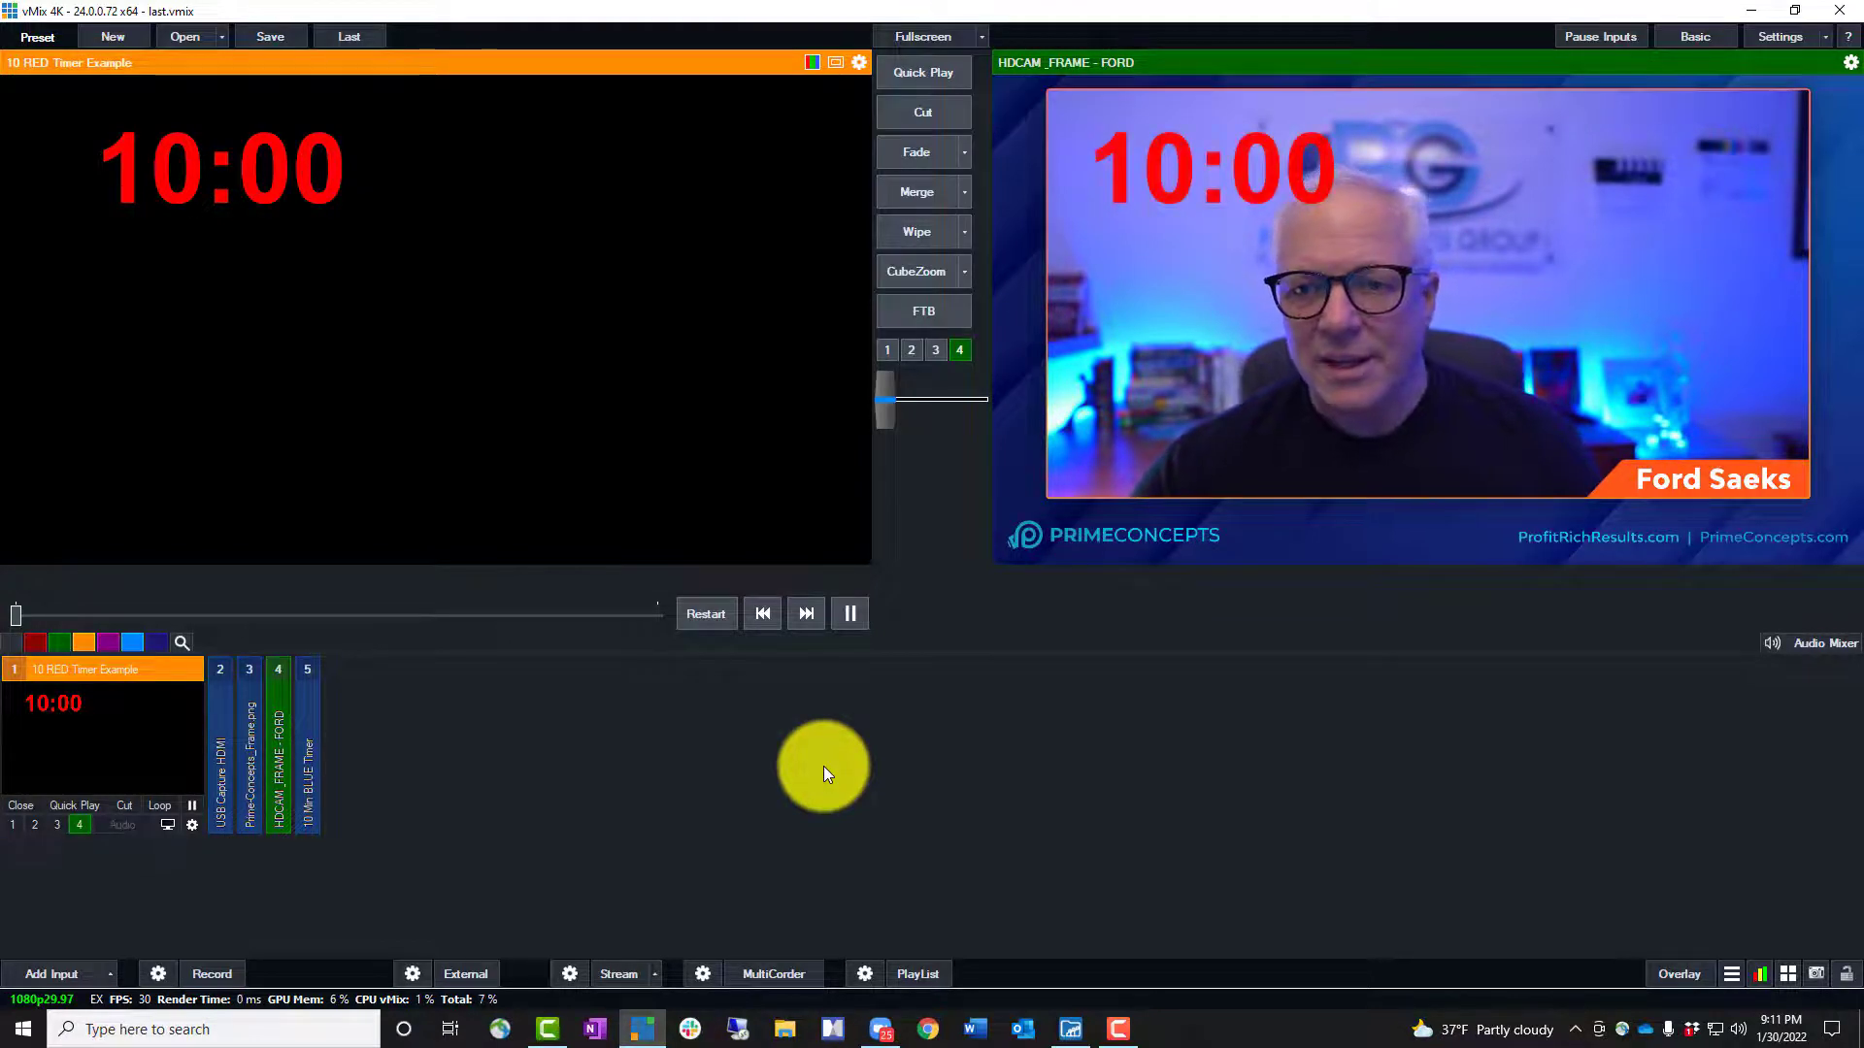
key(4)
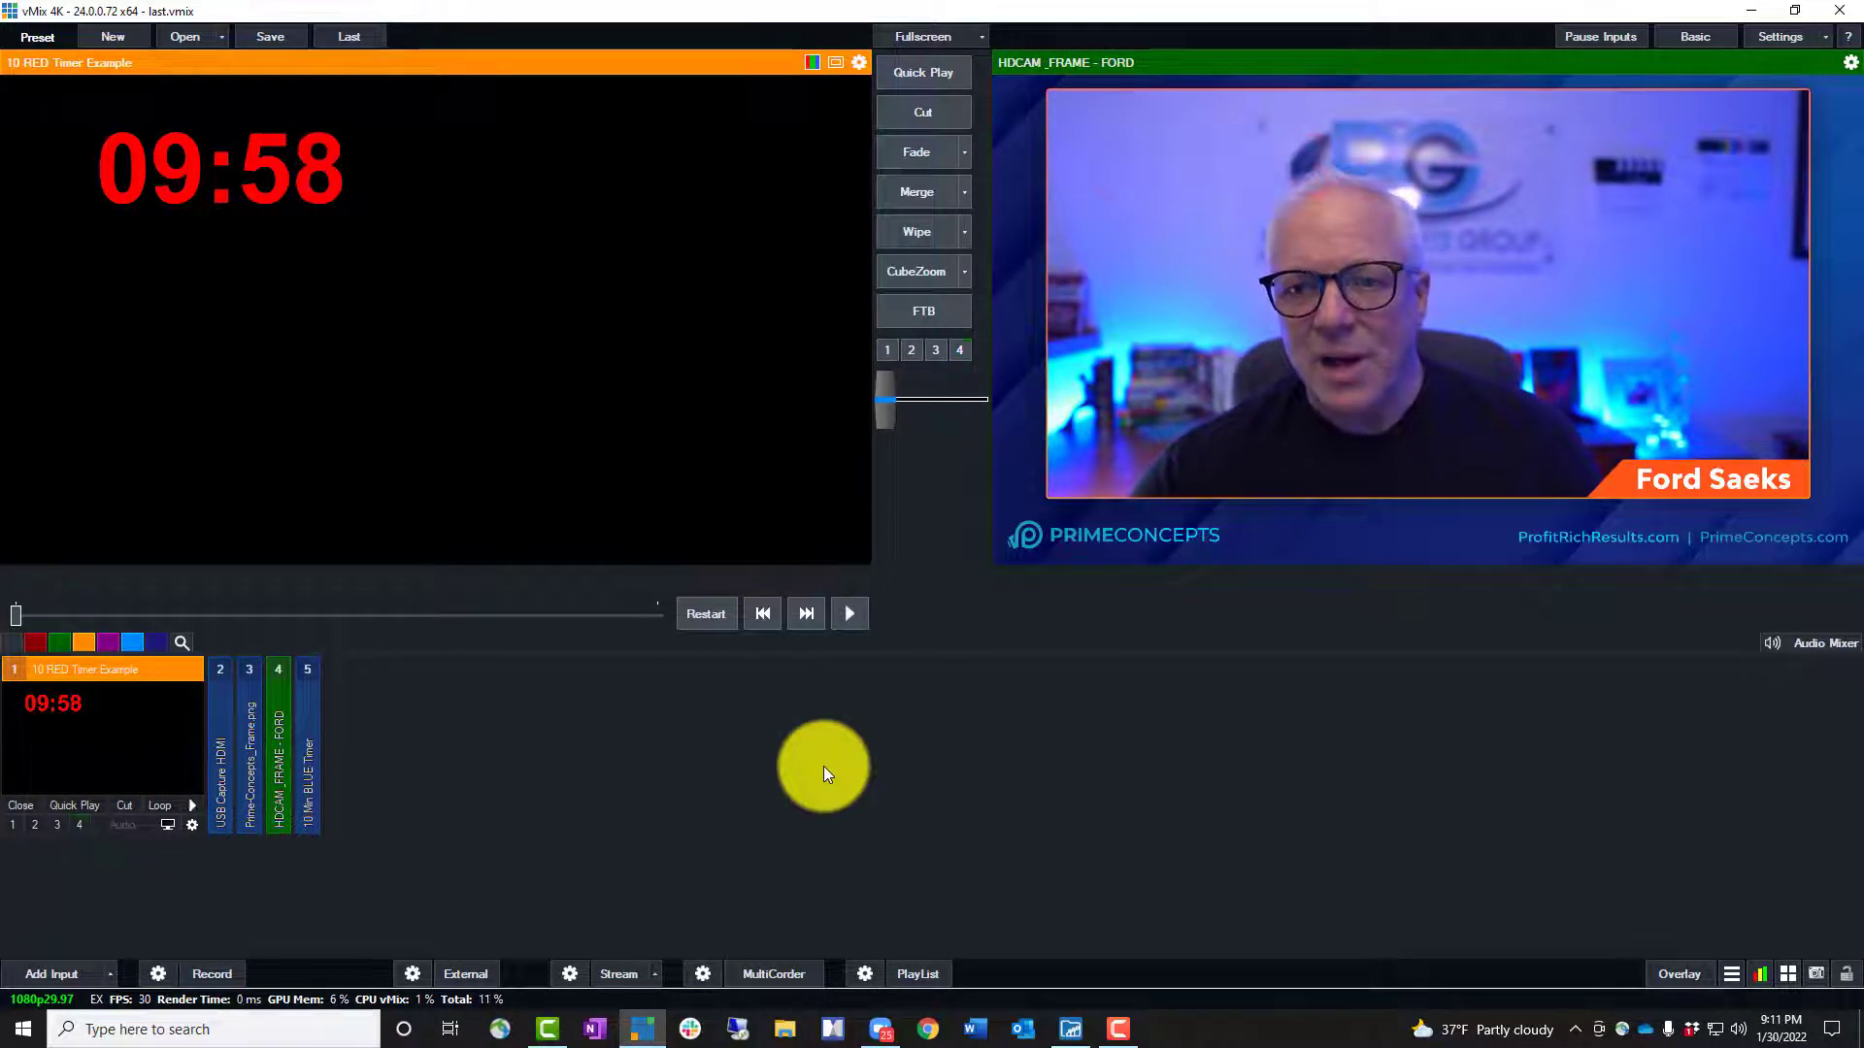
click(192, 825)
click(415, 334)
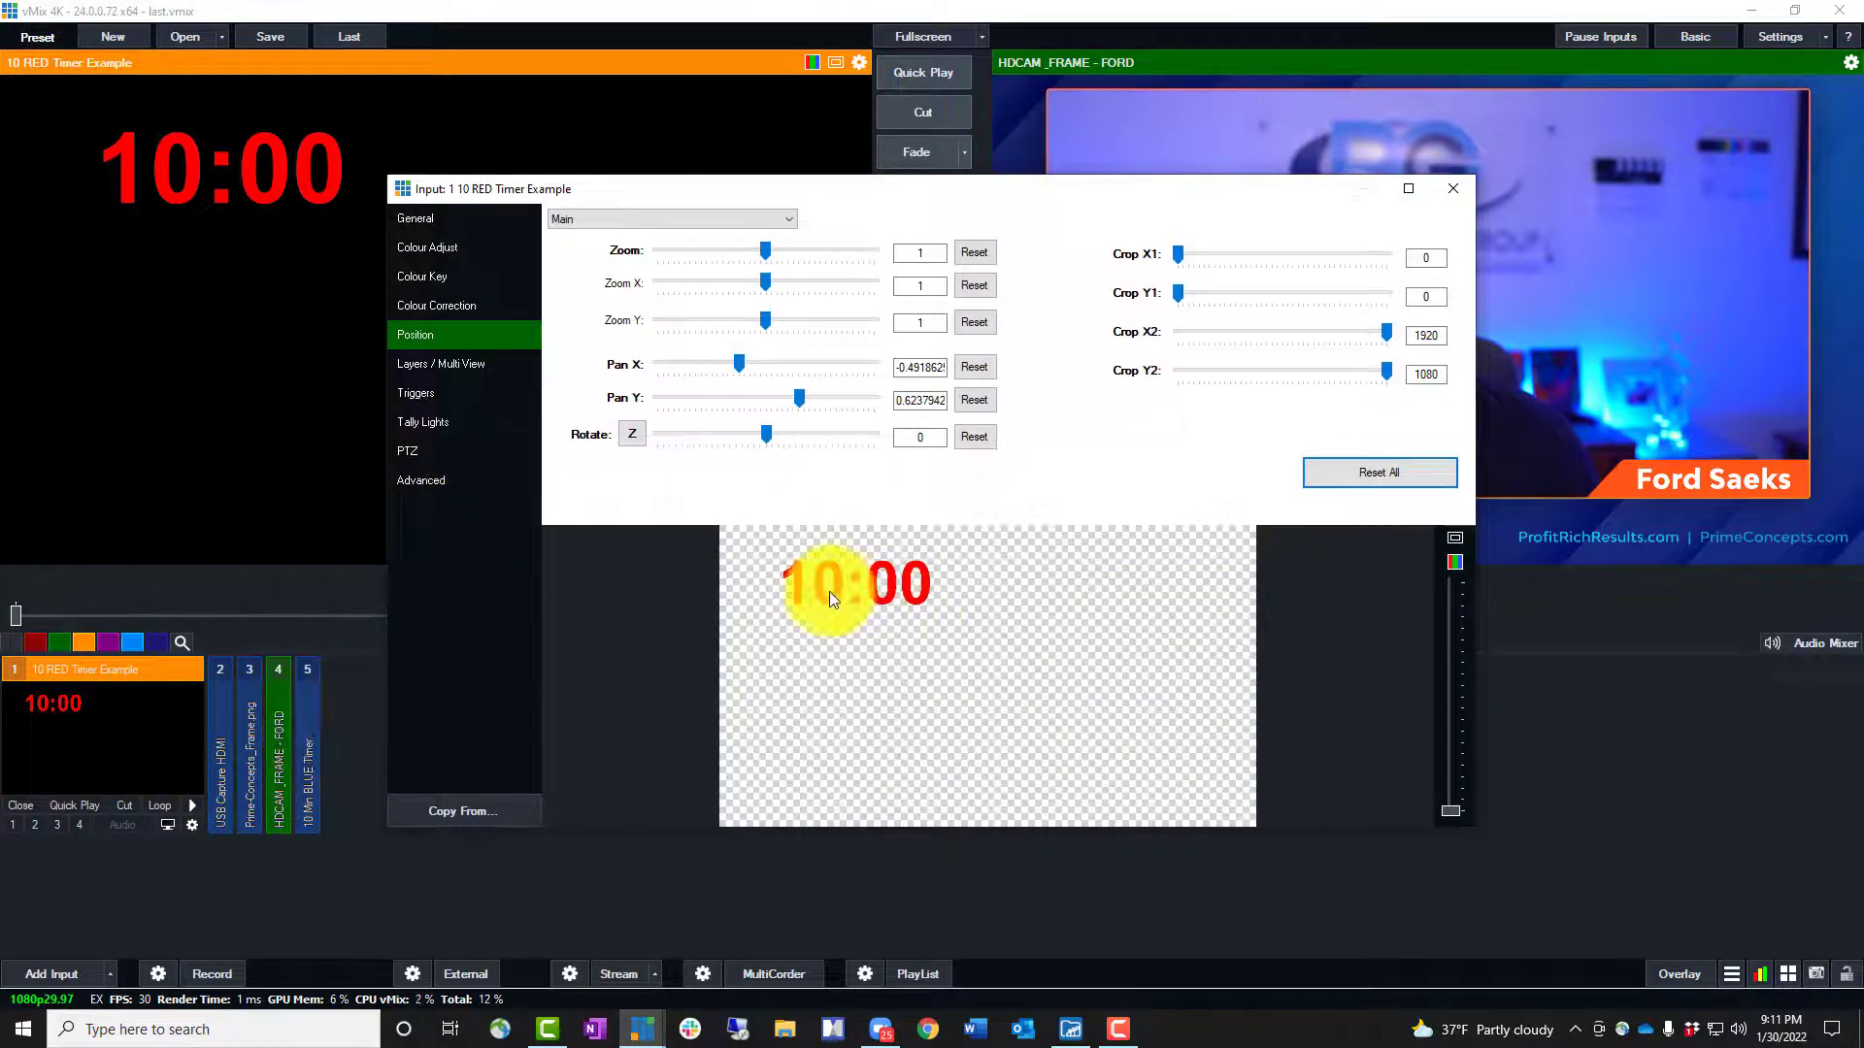
drag(829, 591, 817, 580)
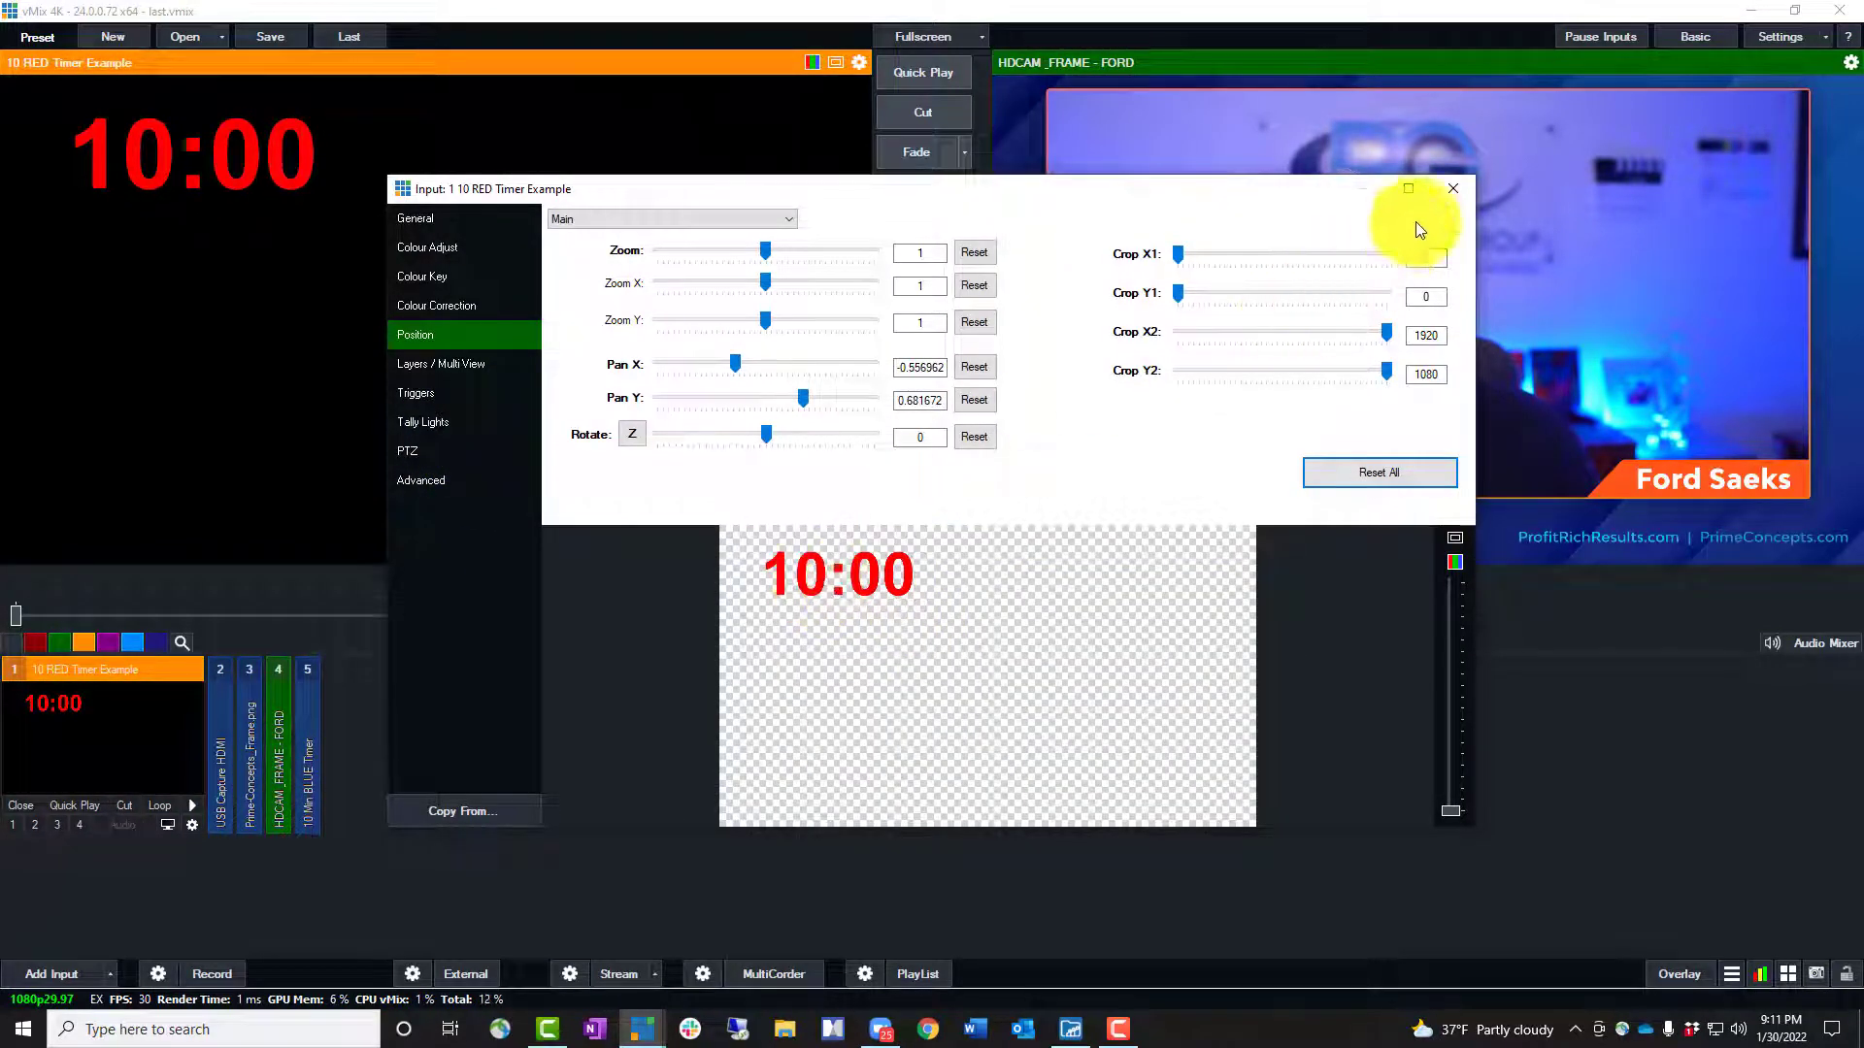
click(1452, 188)
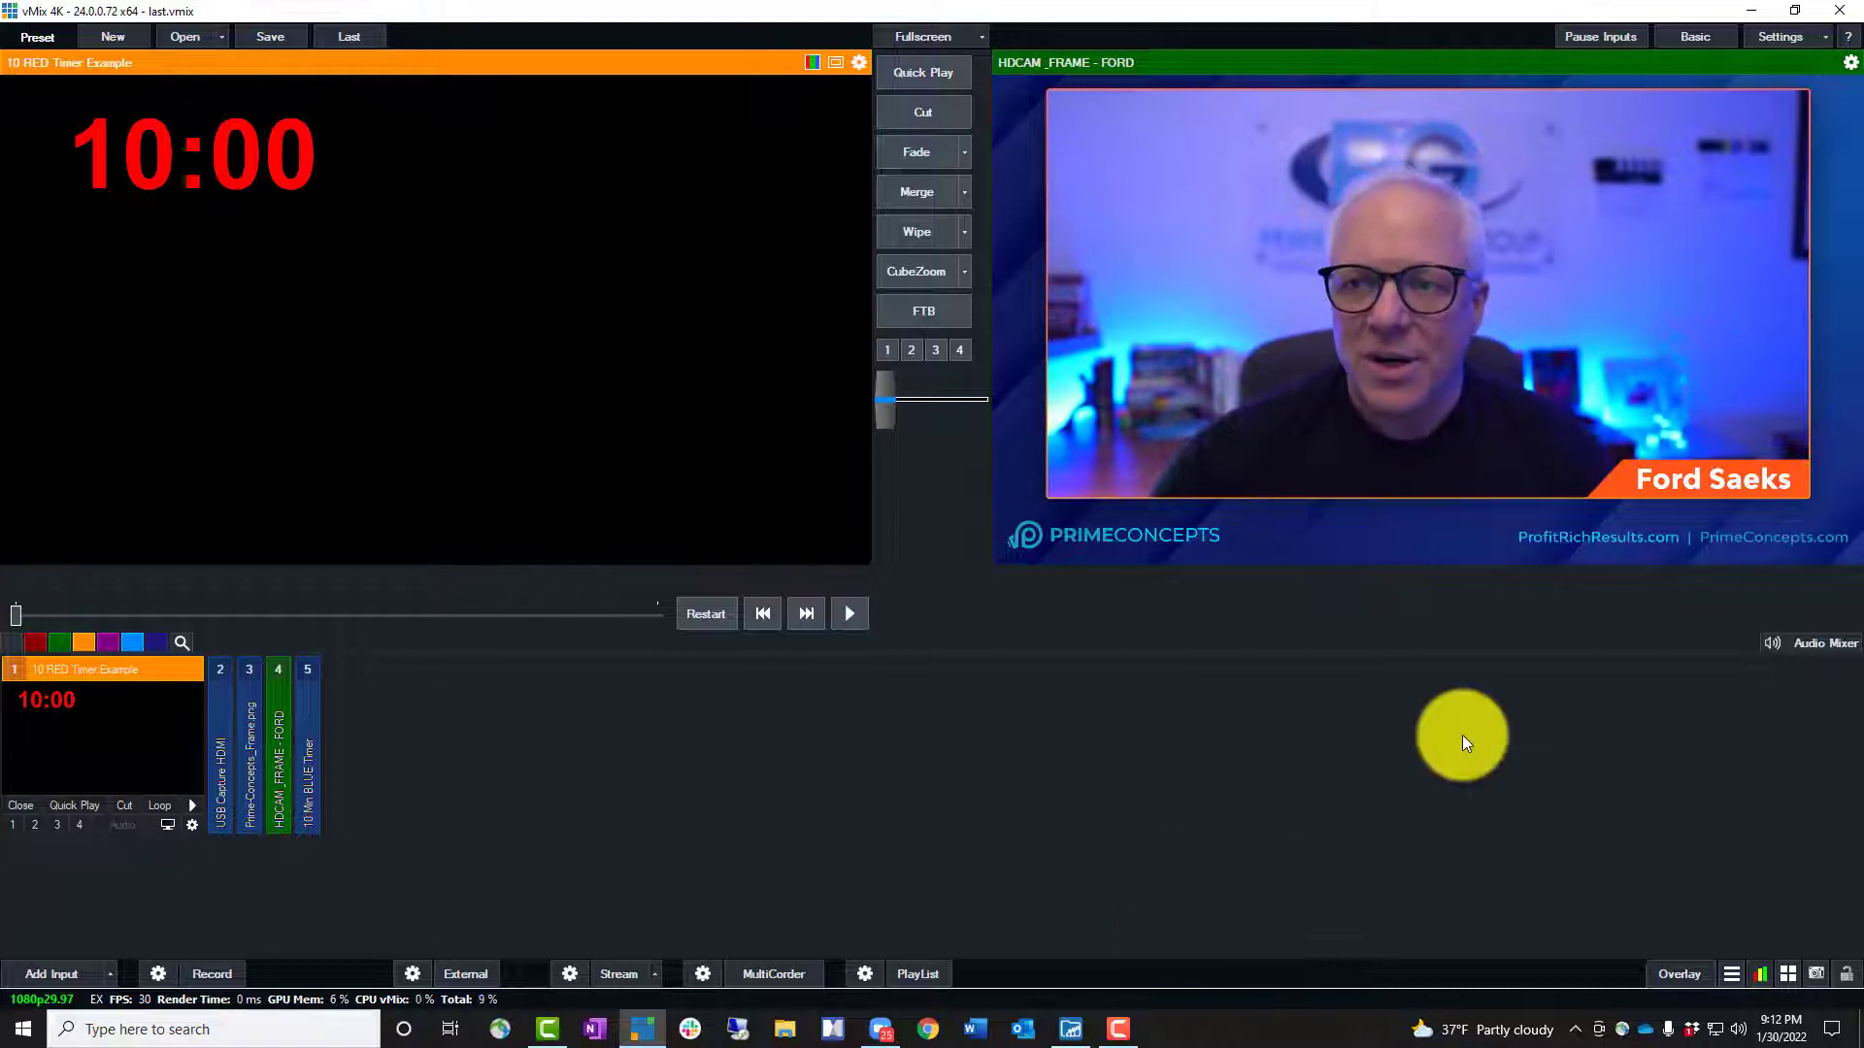
- Locate the 10 TM TMR OverlayInput4 and StartCountdown shortcuts in Settings and select OverlayInput4
click(1781, 38)
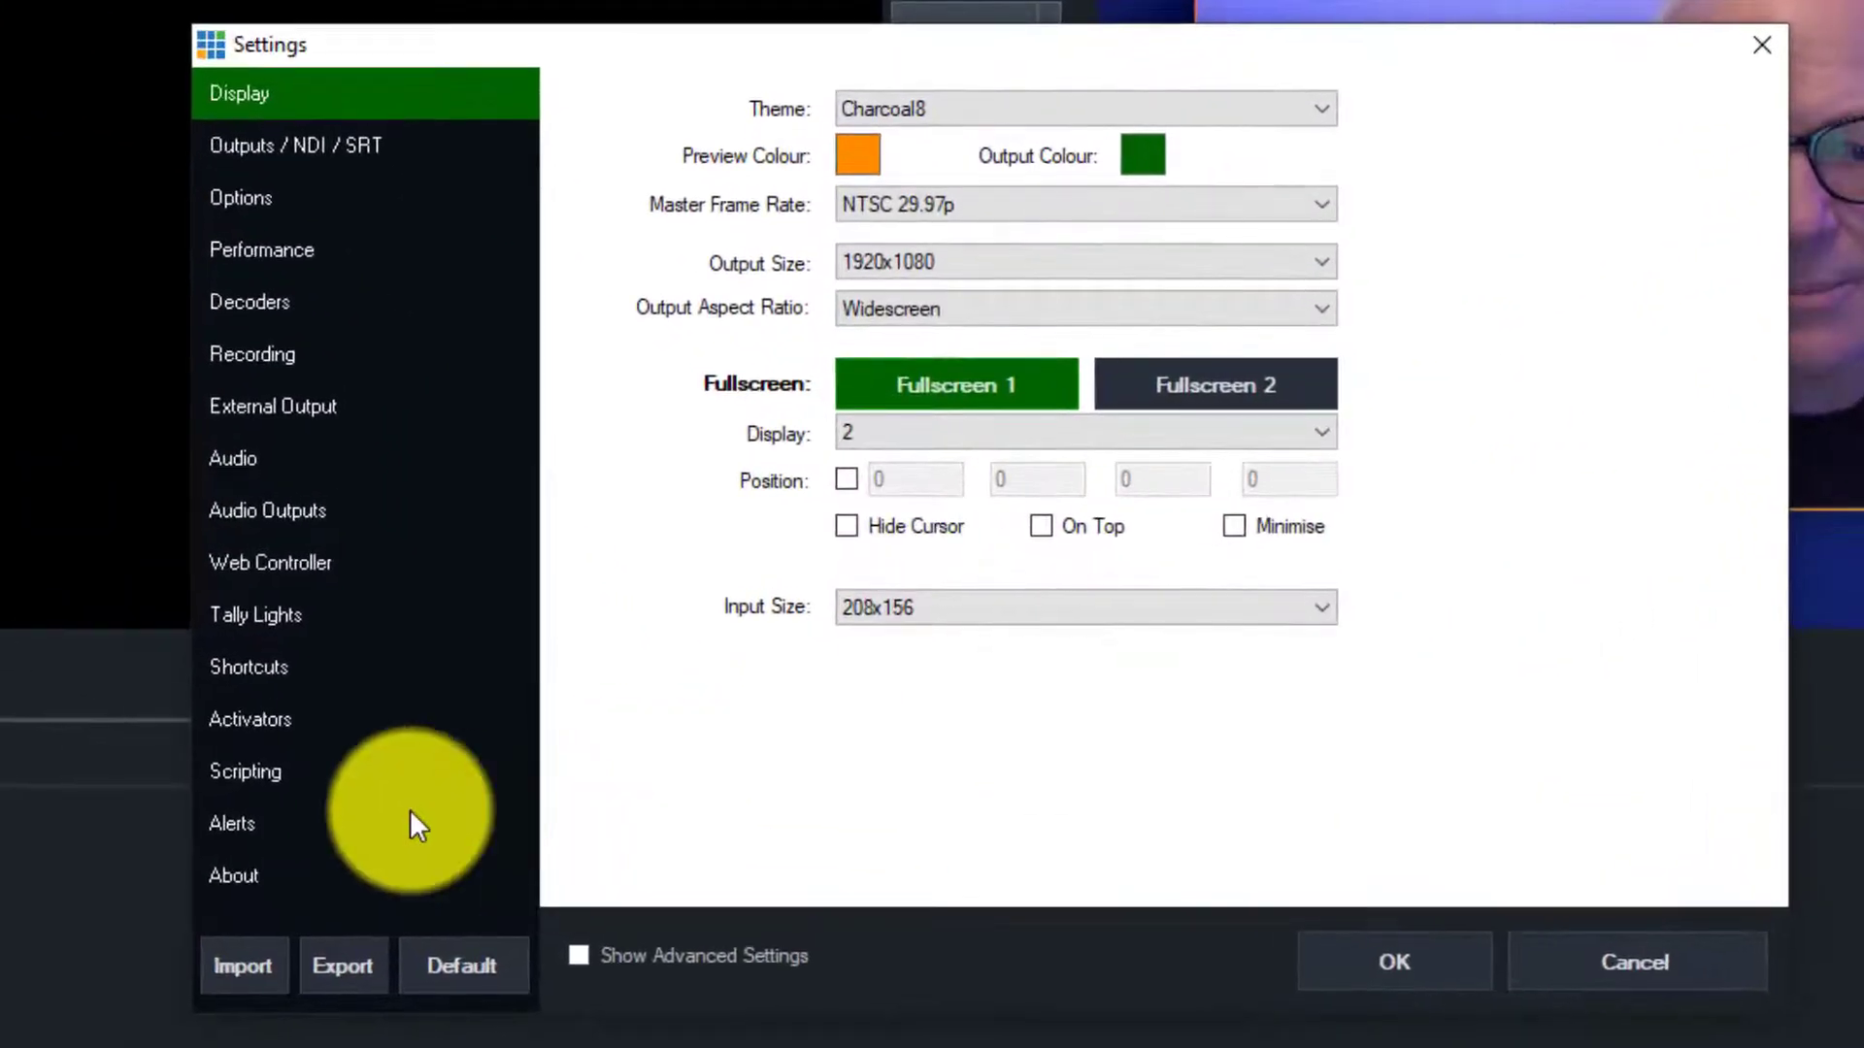
click(258, 672)
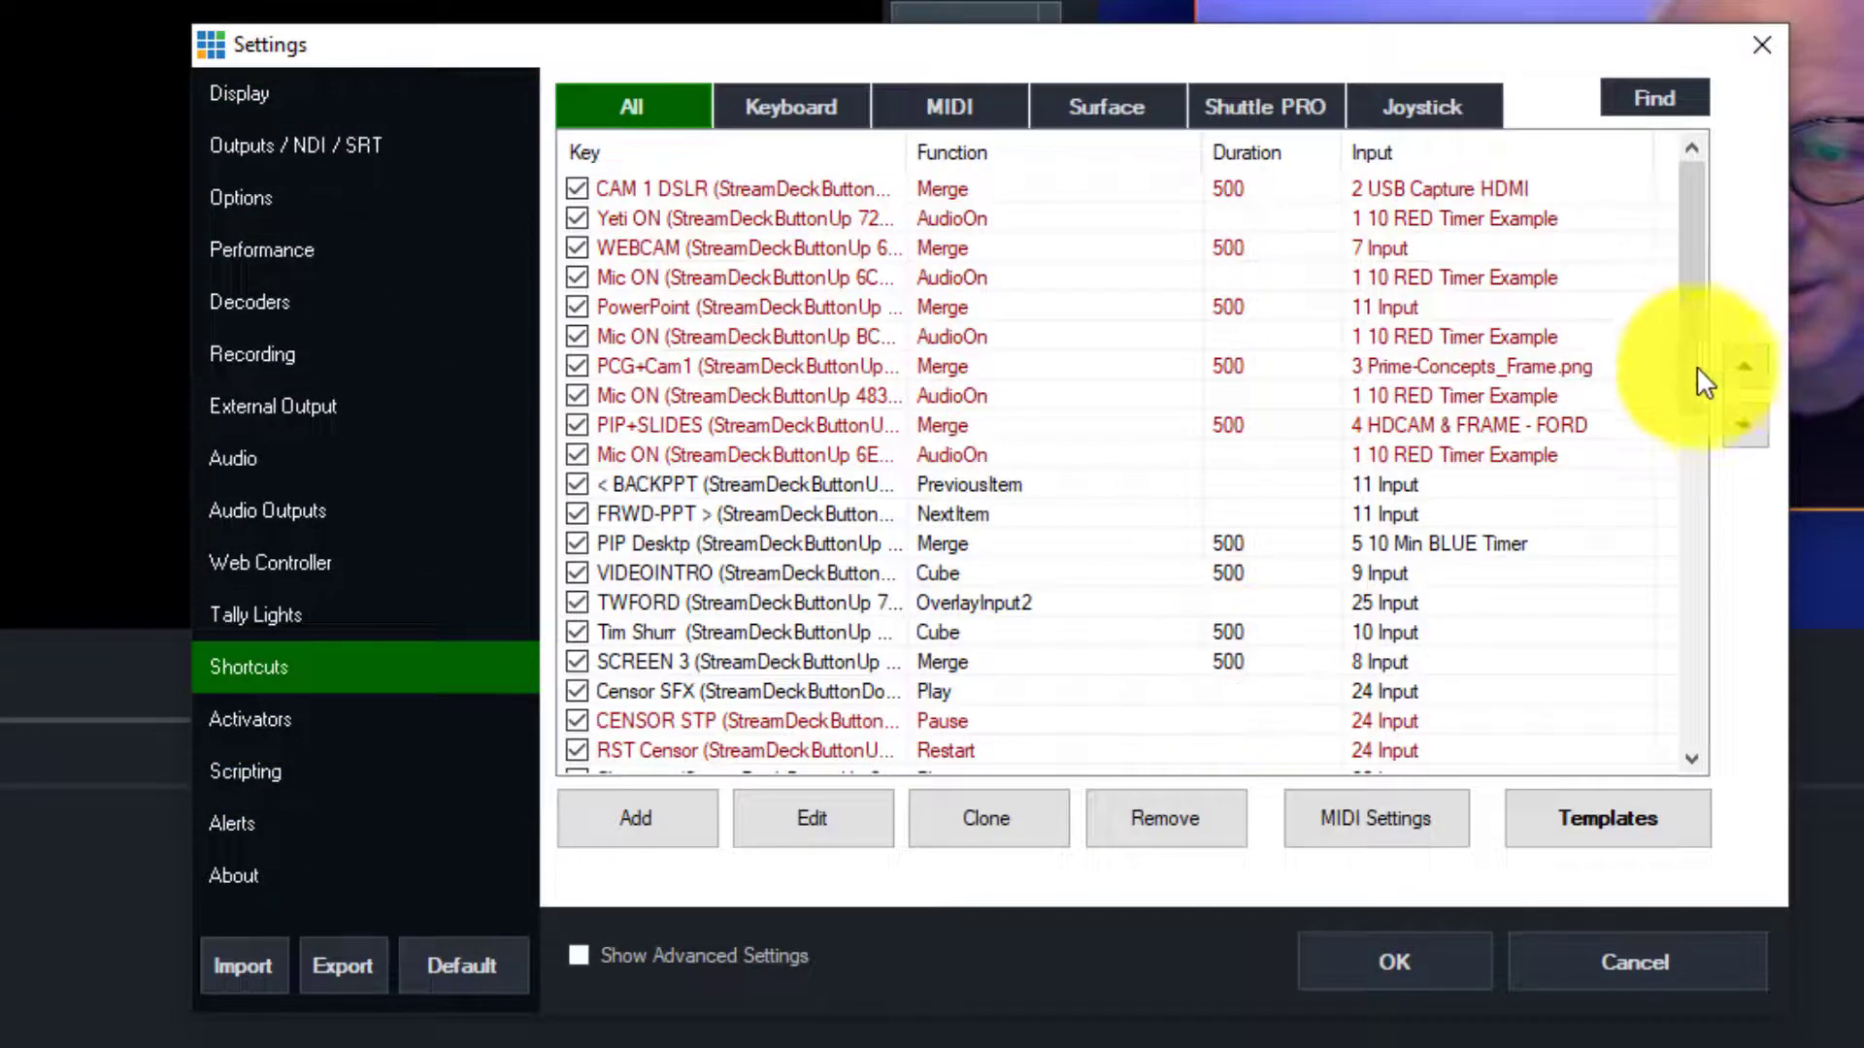
drag(1681, 363, 1646, 671)
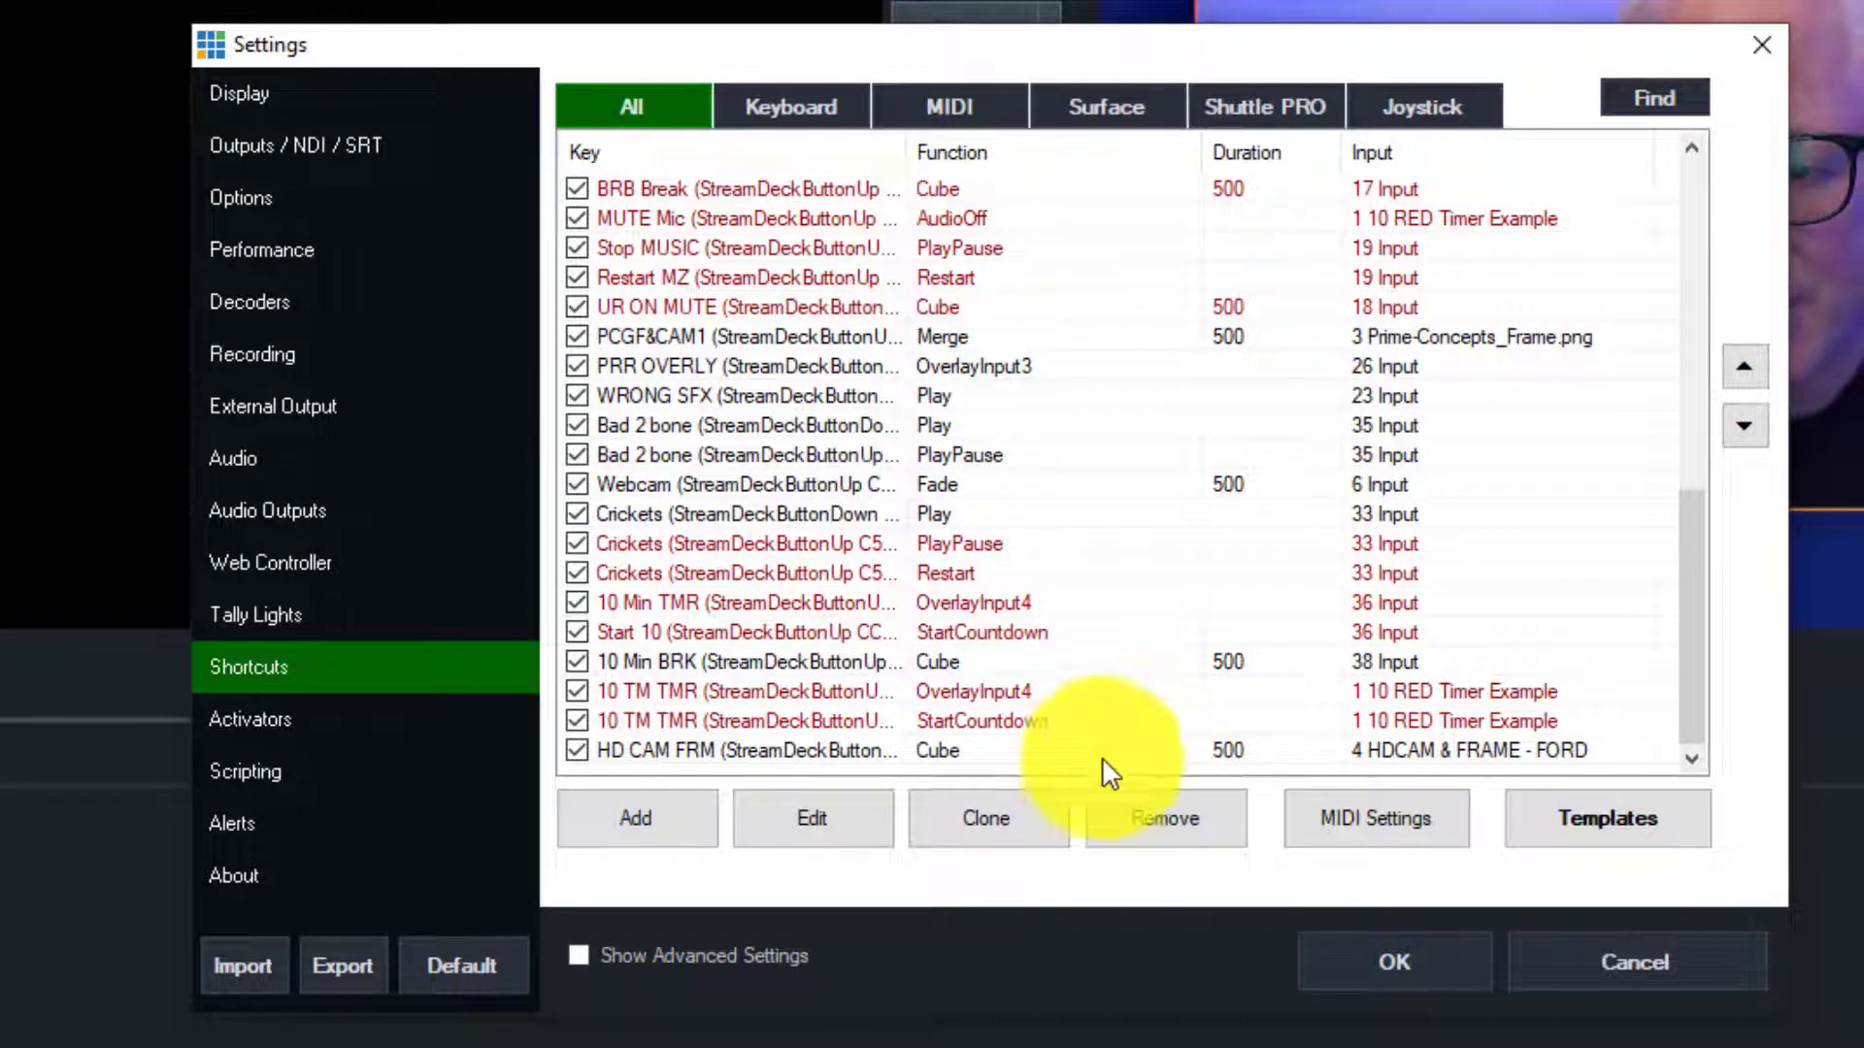
click(632, 695)
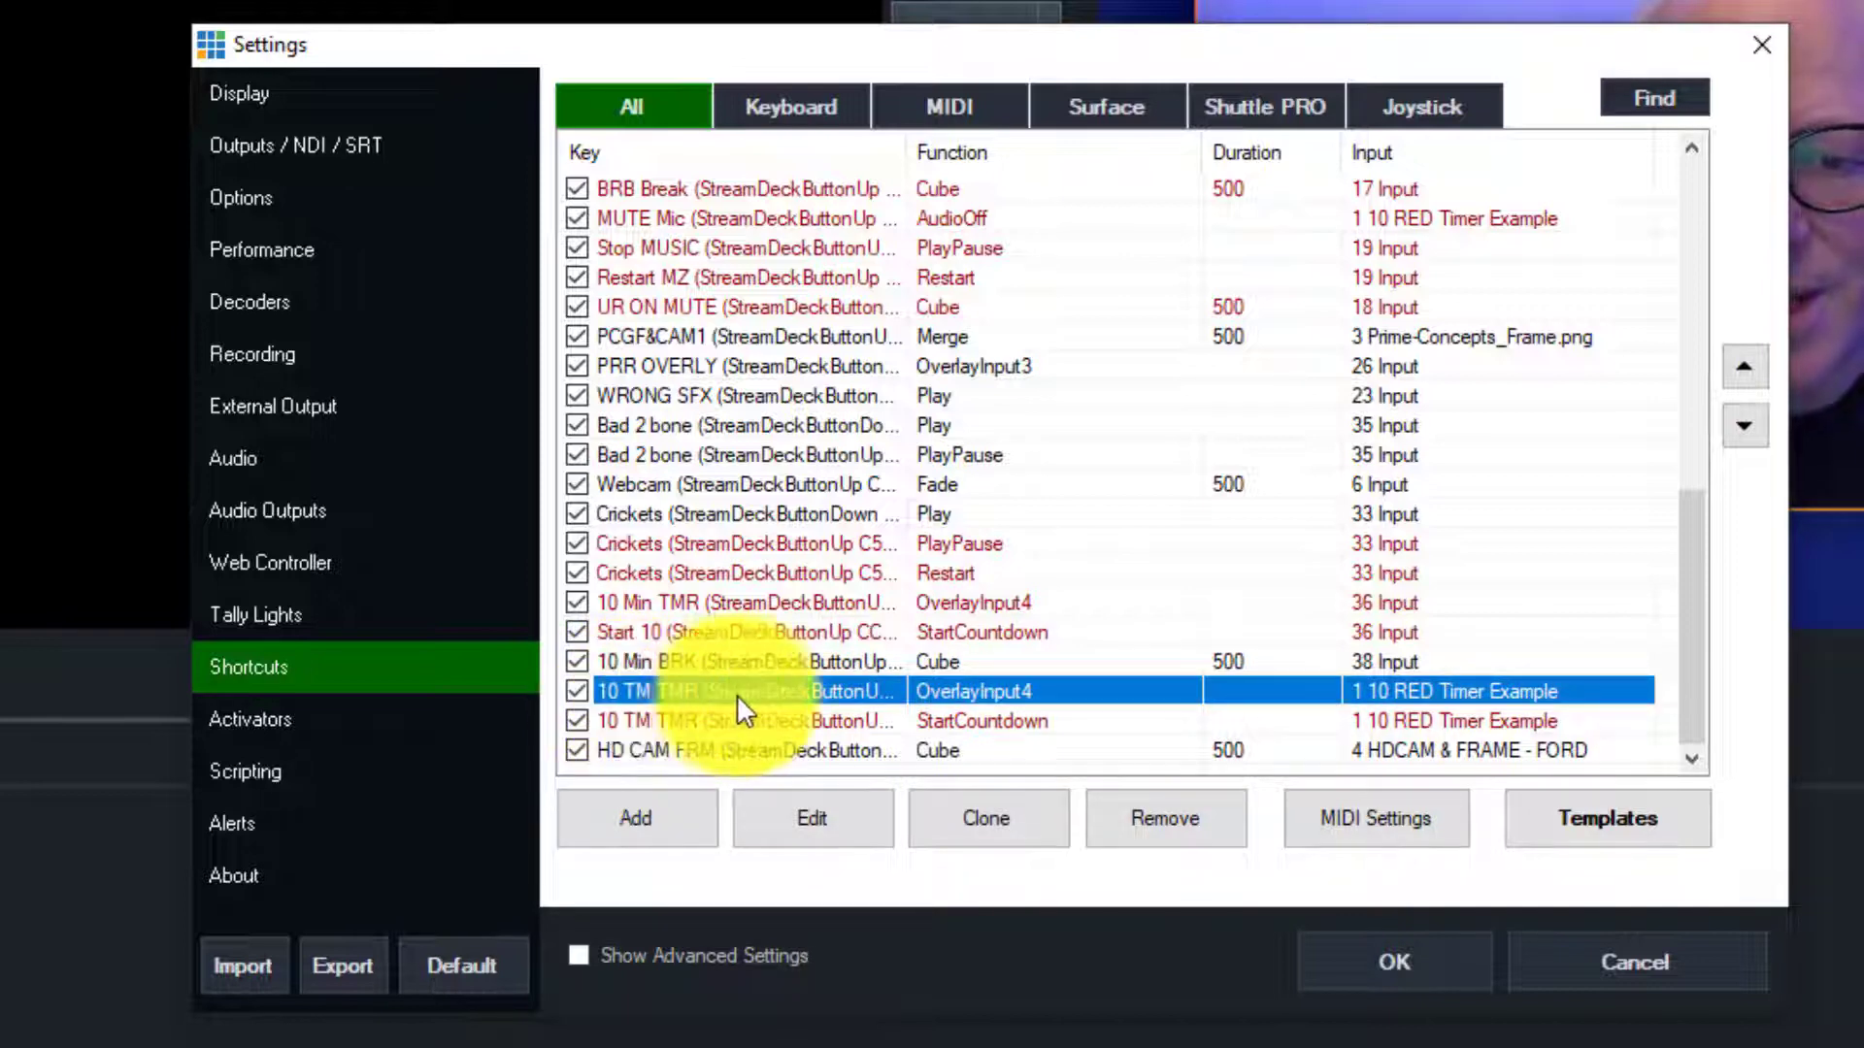
- Edit the 10 TM TMR shortcut: Stream Deck button 78ADF, OverlayInput4, input 1 10 RED Timer Example
click(812, 816)
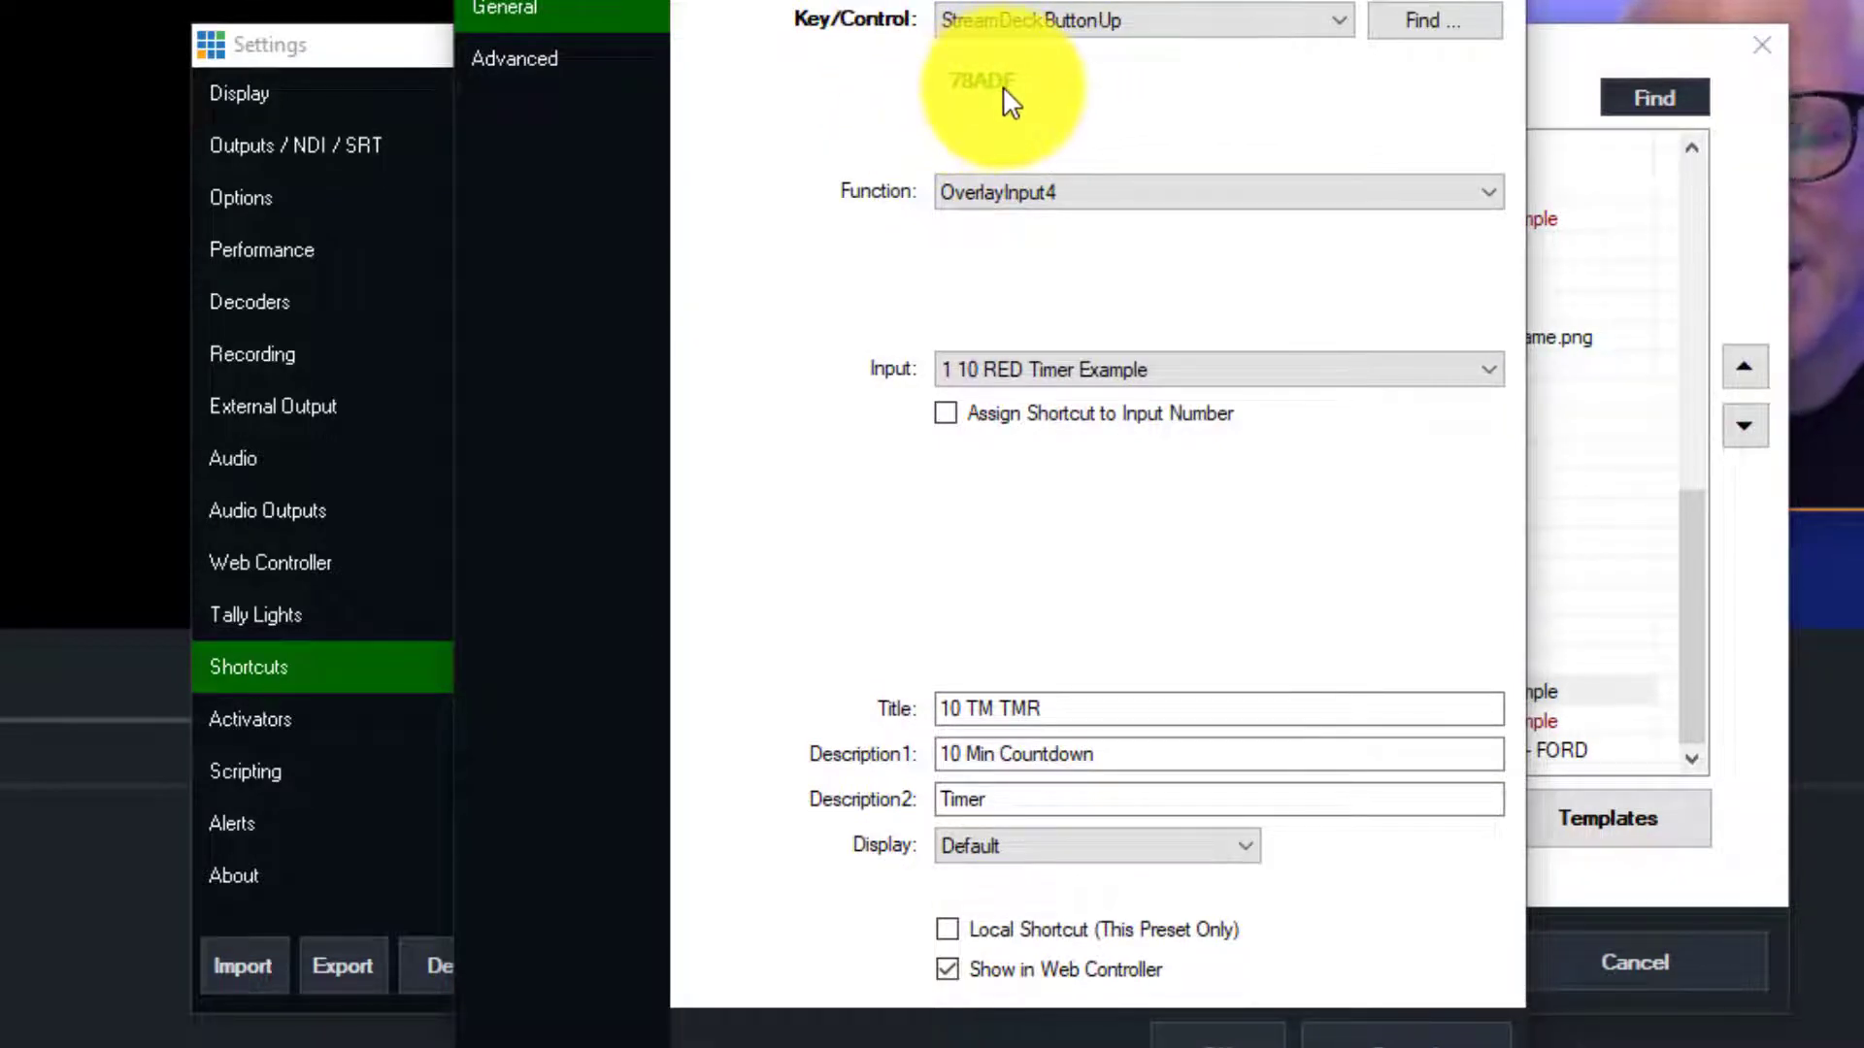
click(1464, 37)
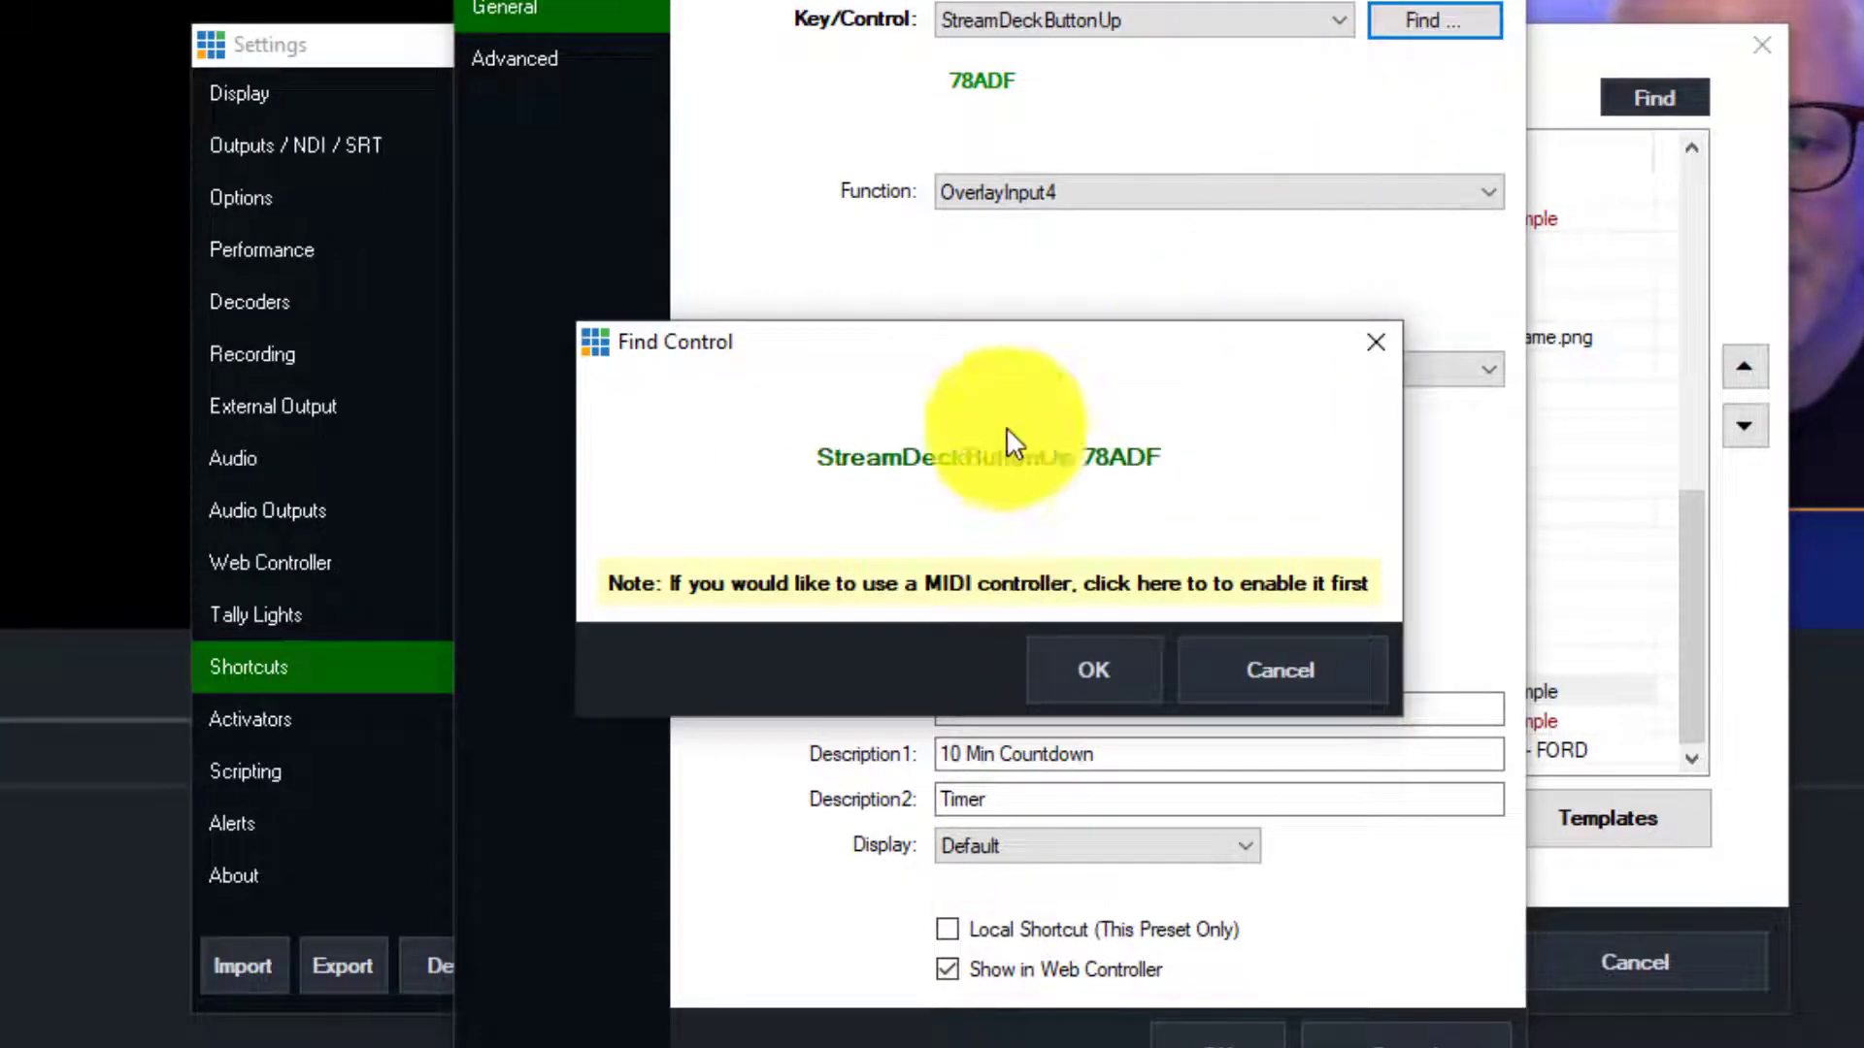
click(1094, 685)
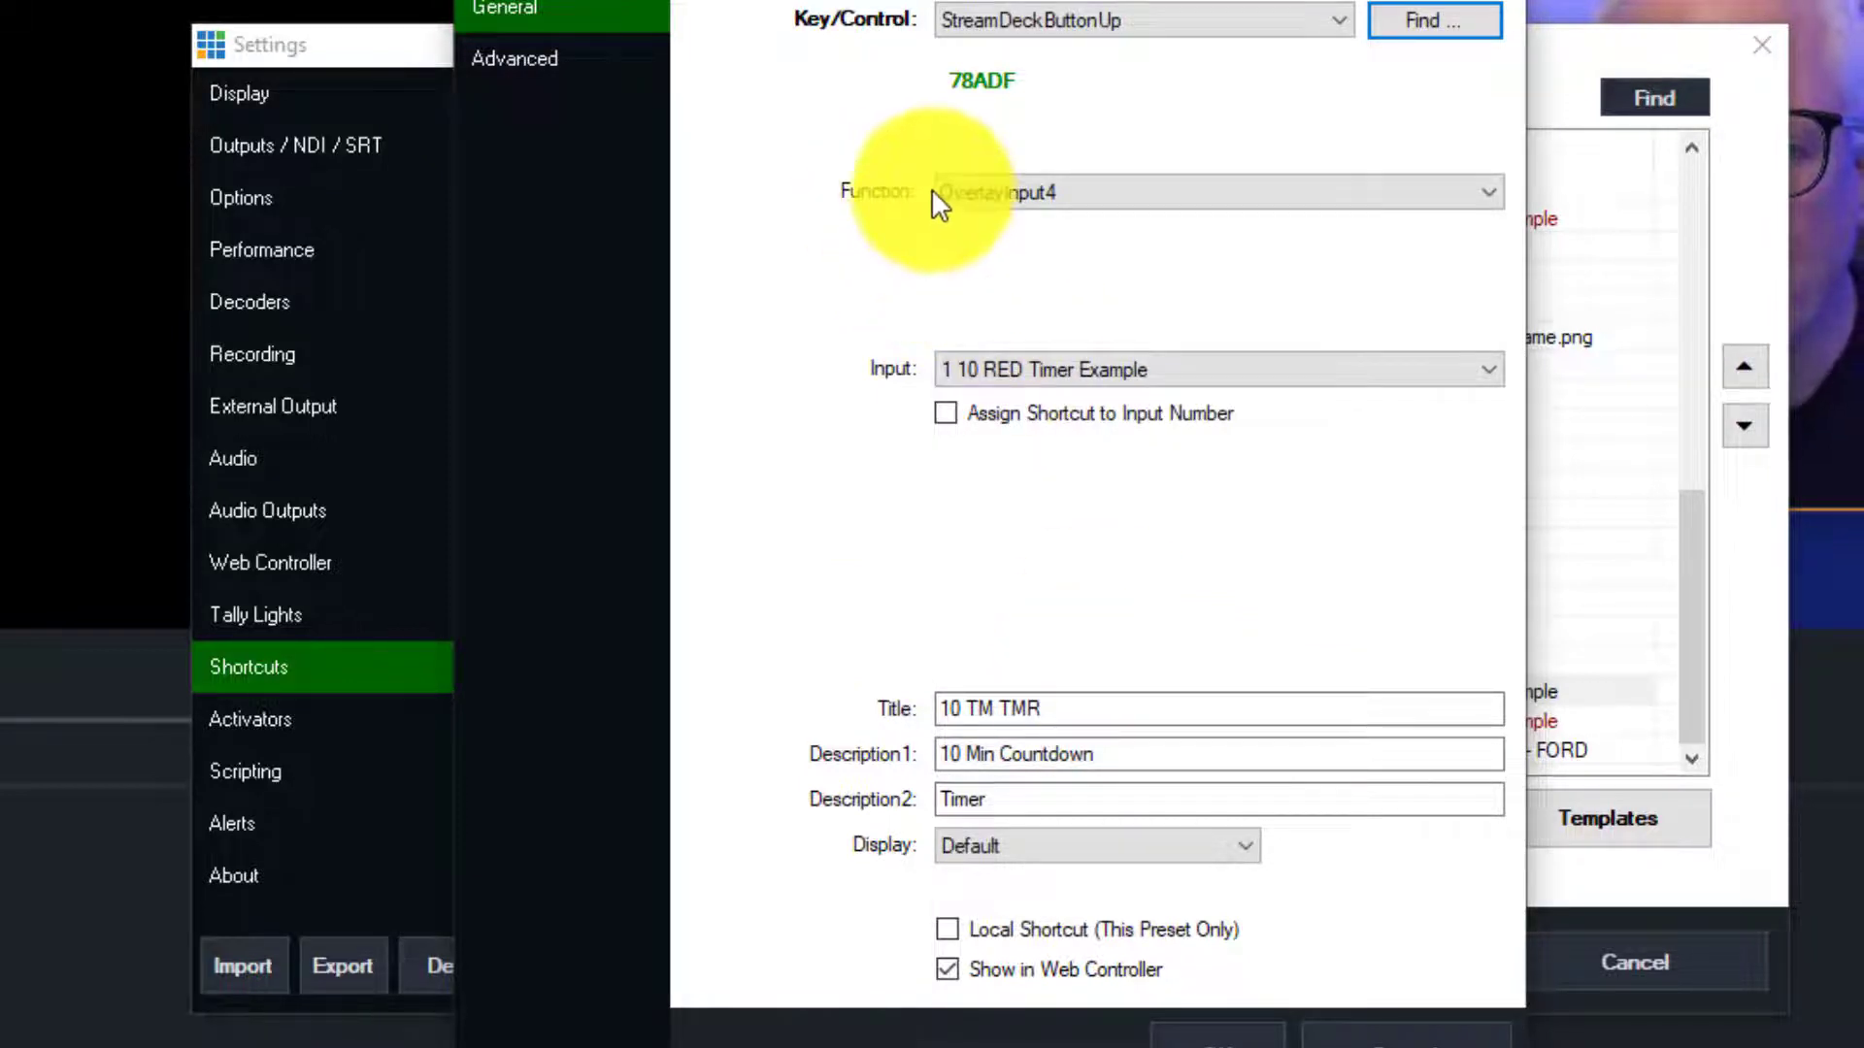
click(963, 188)
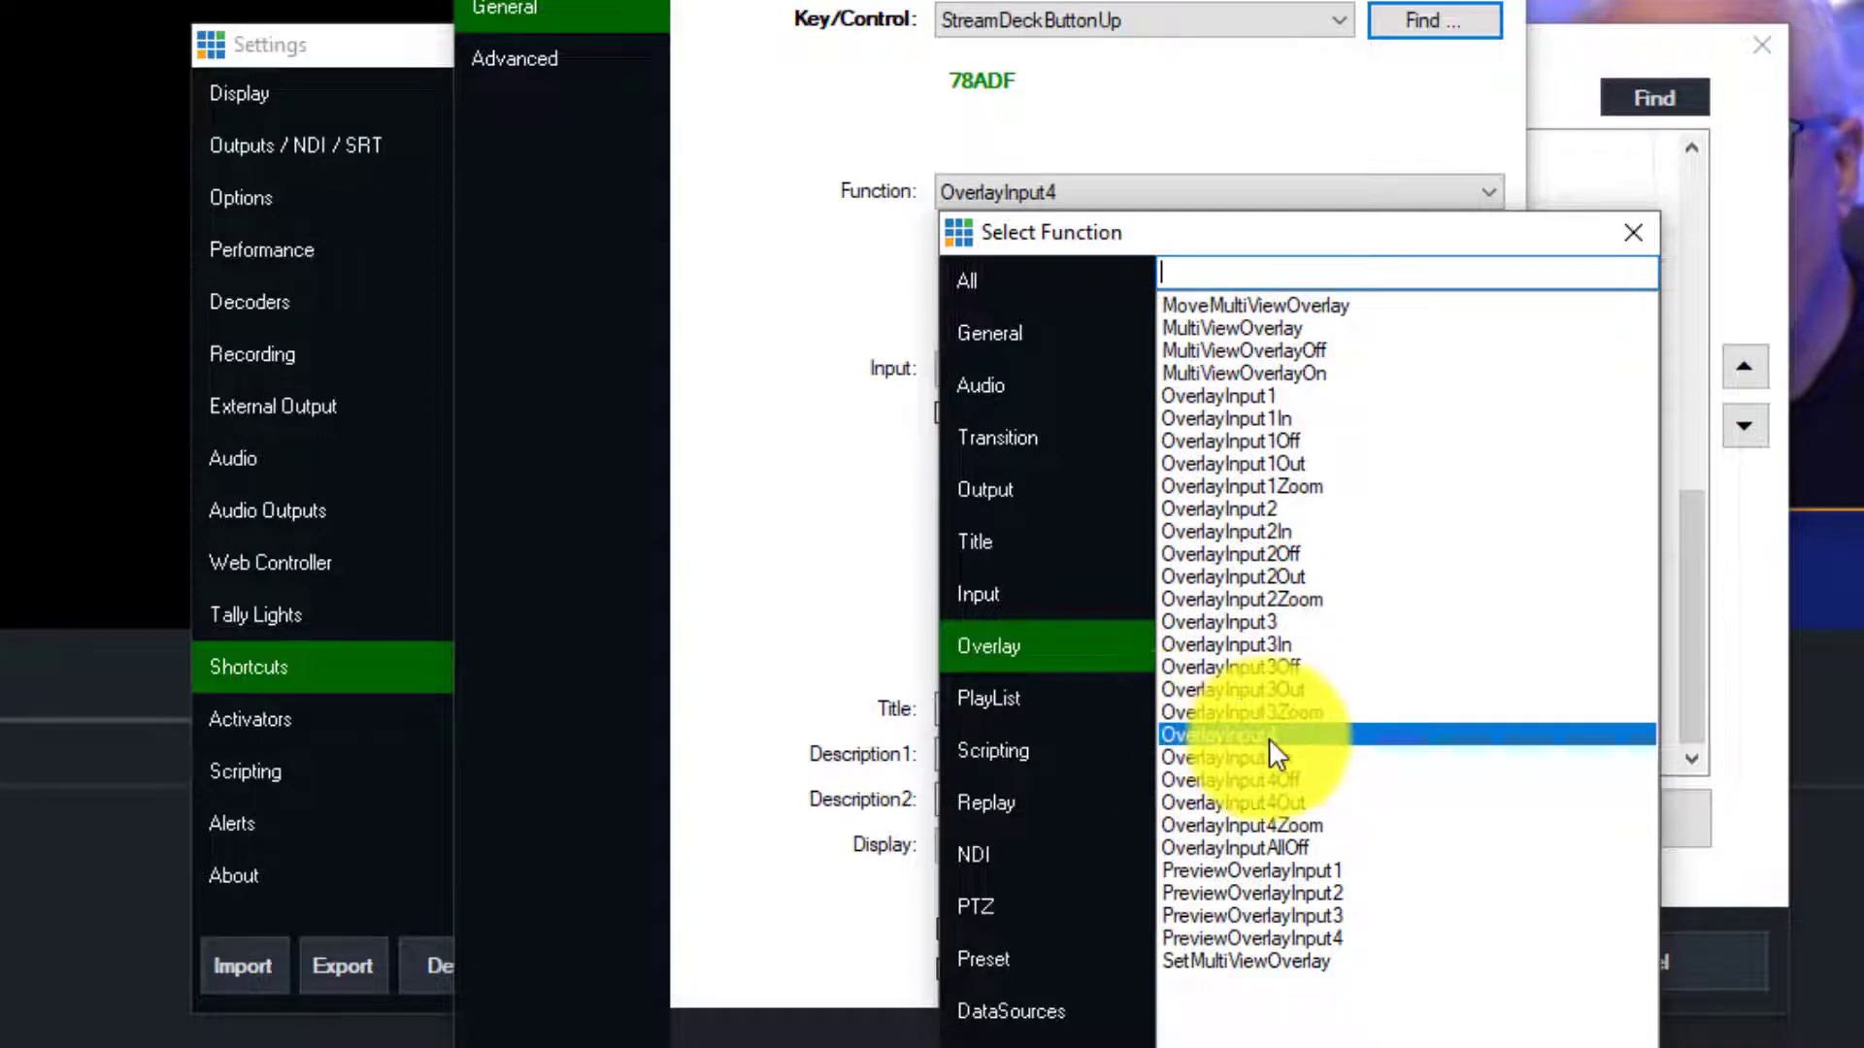
double_click(1205, 735)
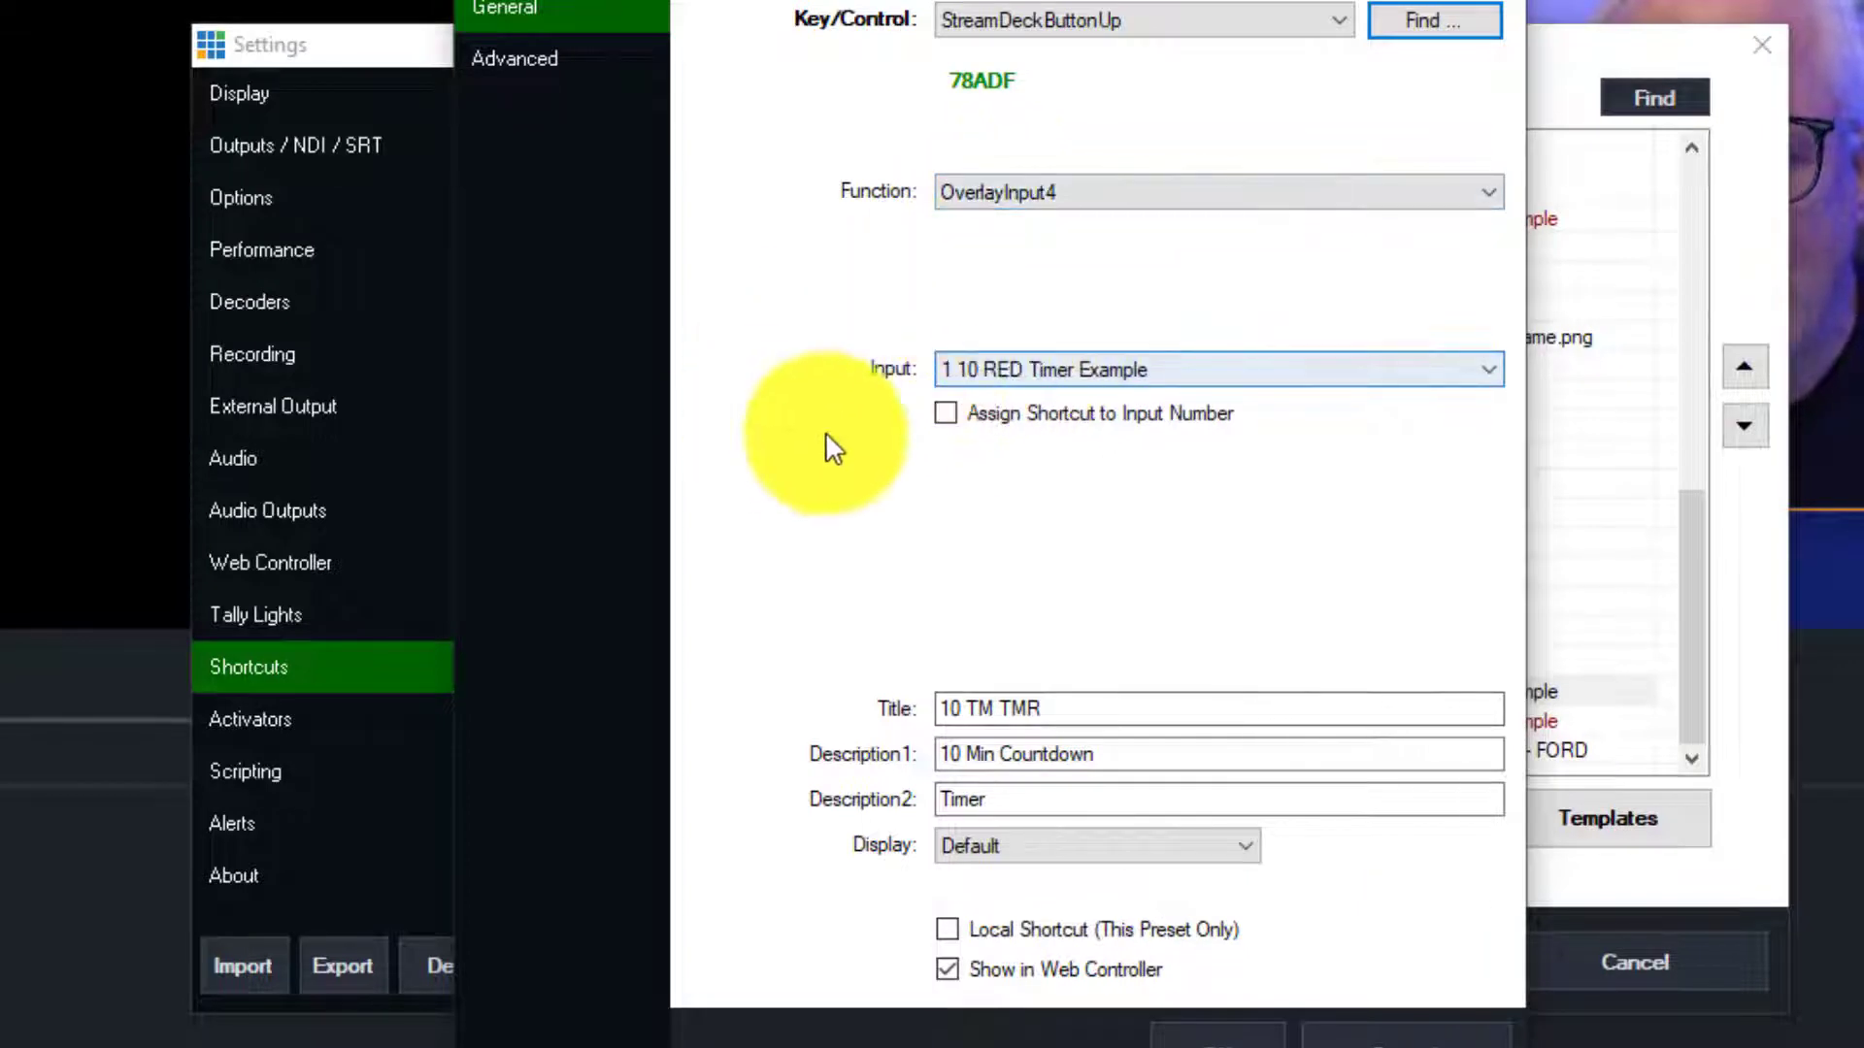
click(1021, 366)
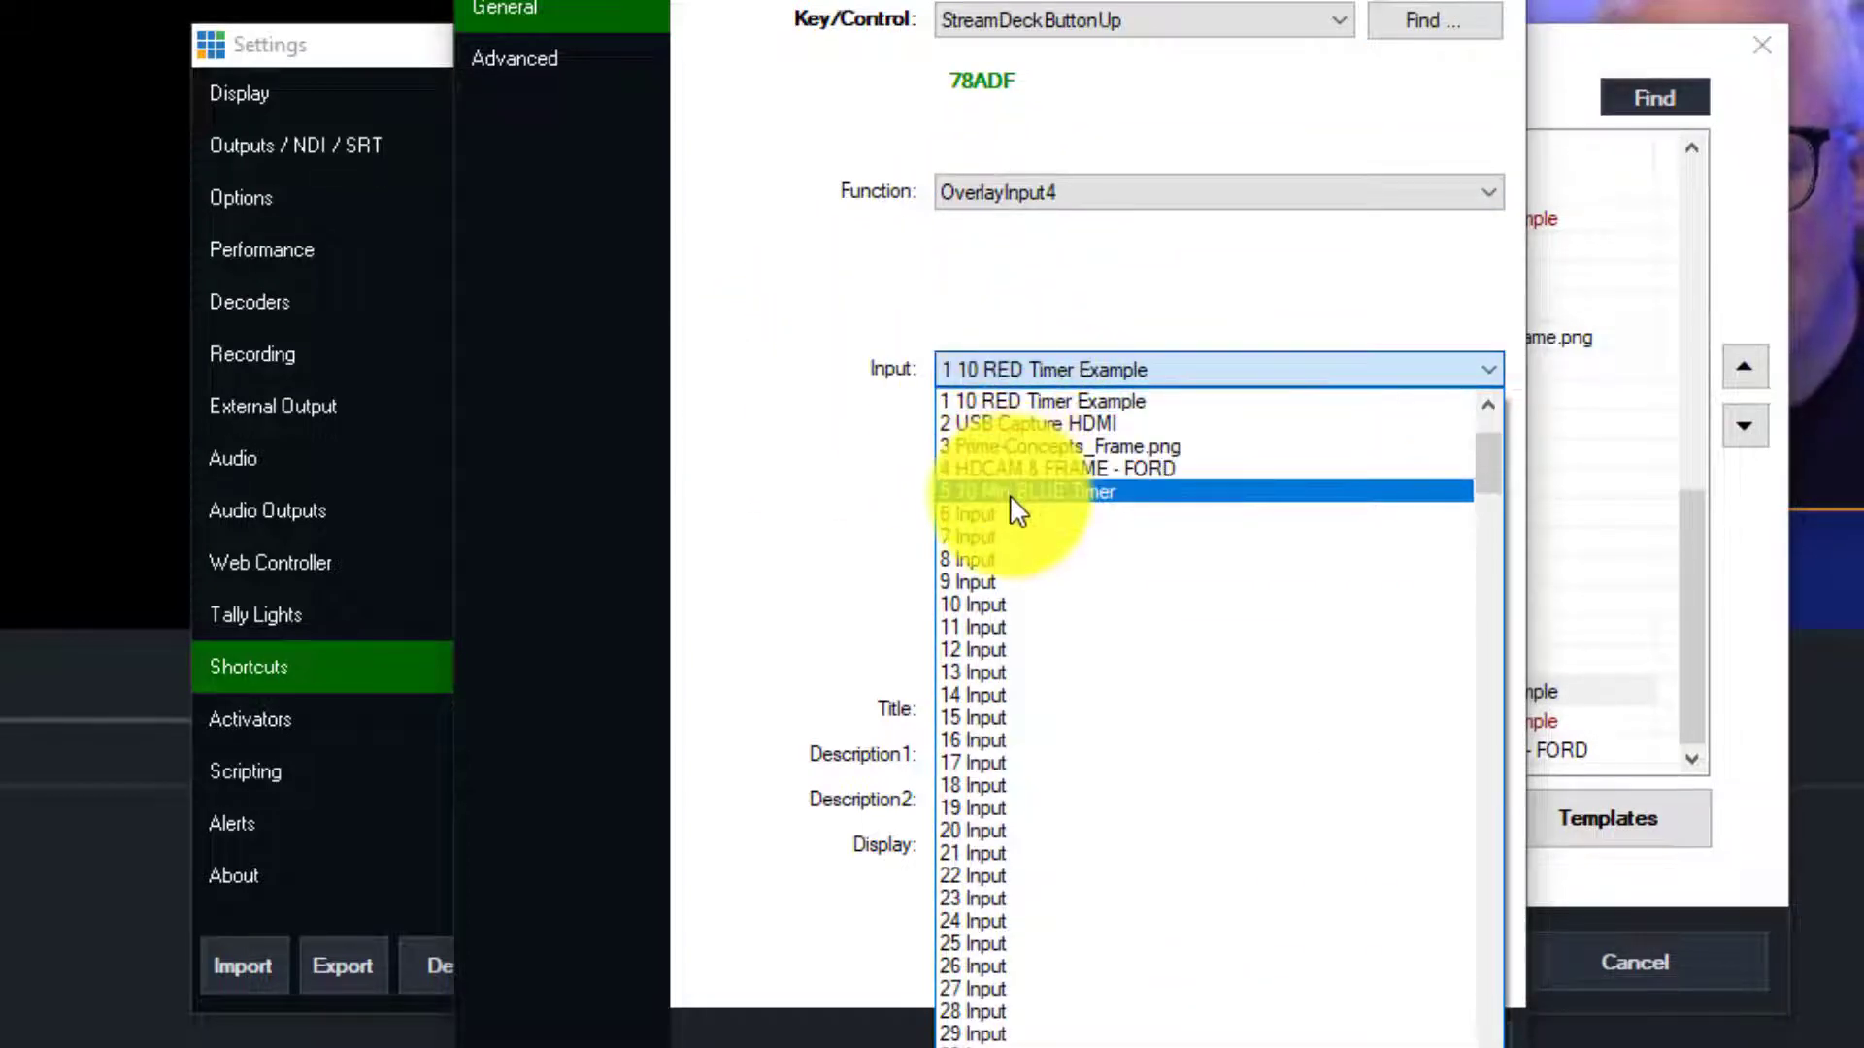
click(1019, 309)
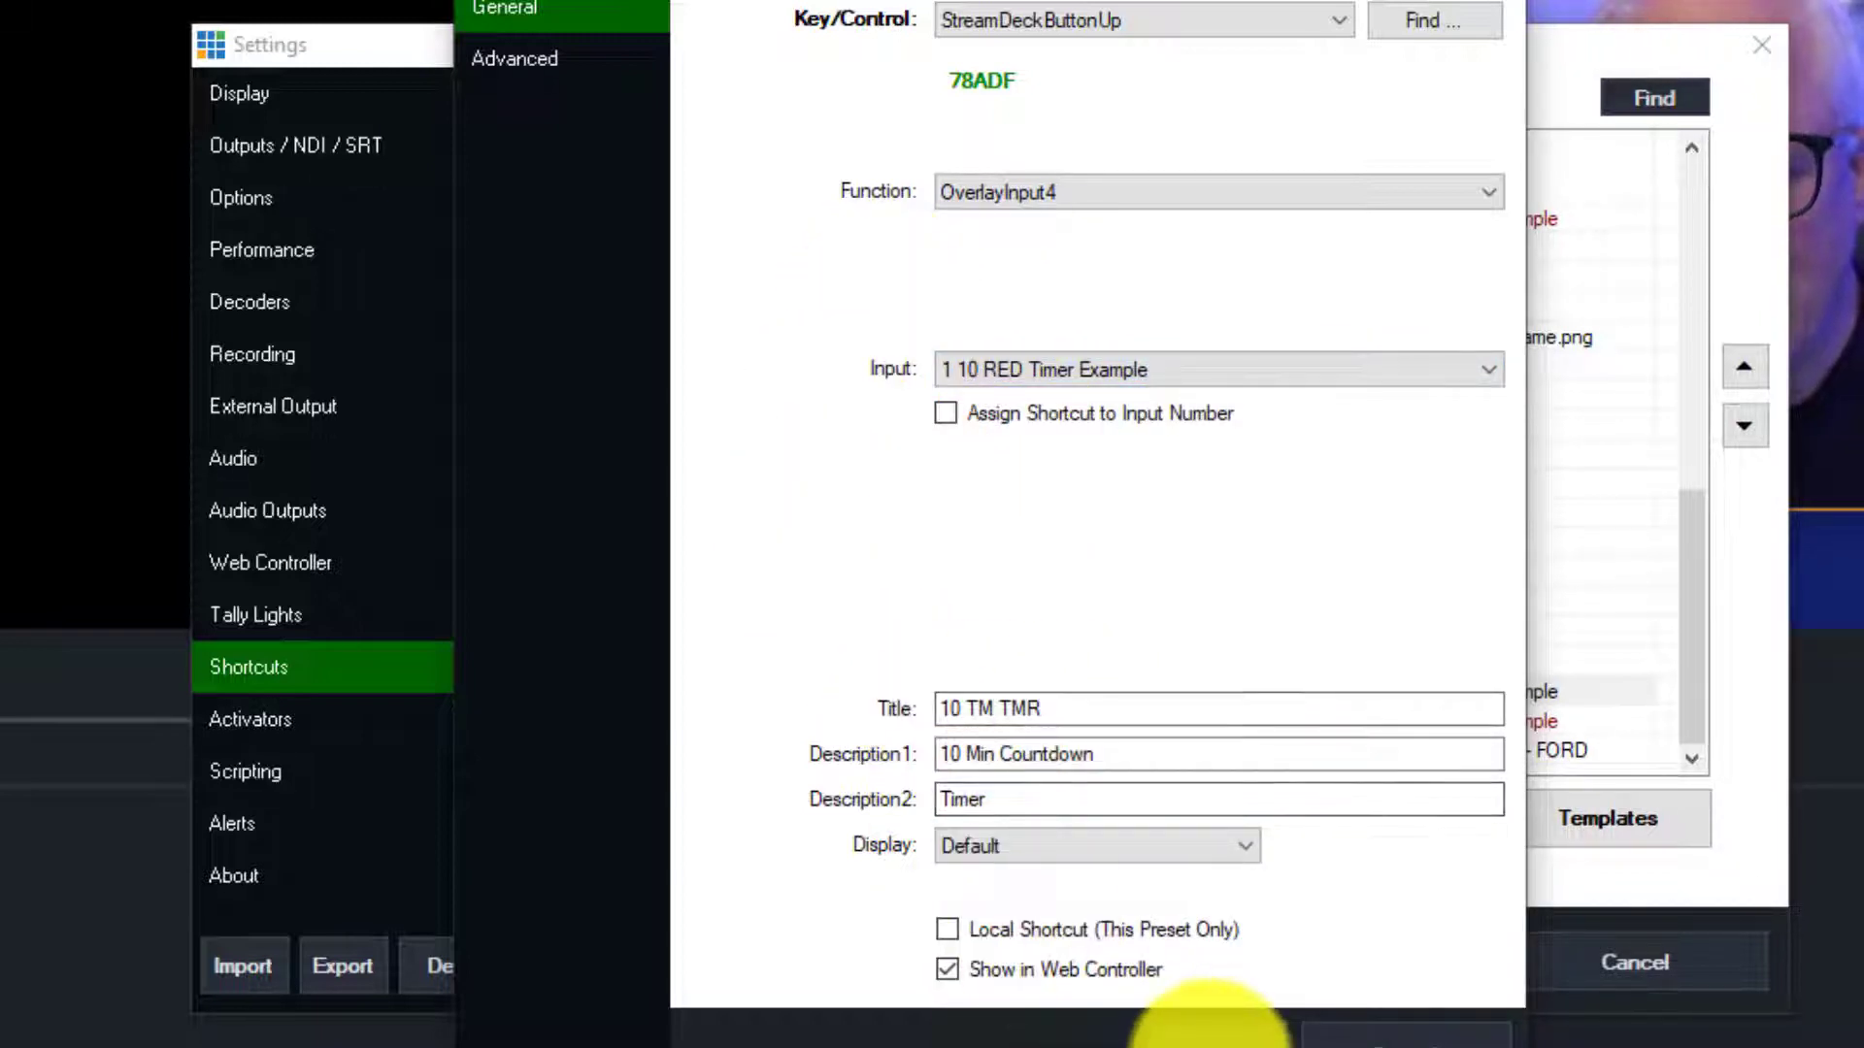
- Save the shortcut, widen the Key column to read button ids, and apply Settings with OK
click(1208, 1024)
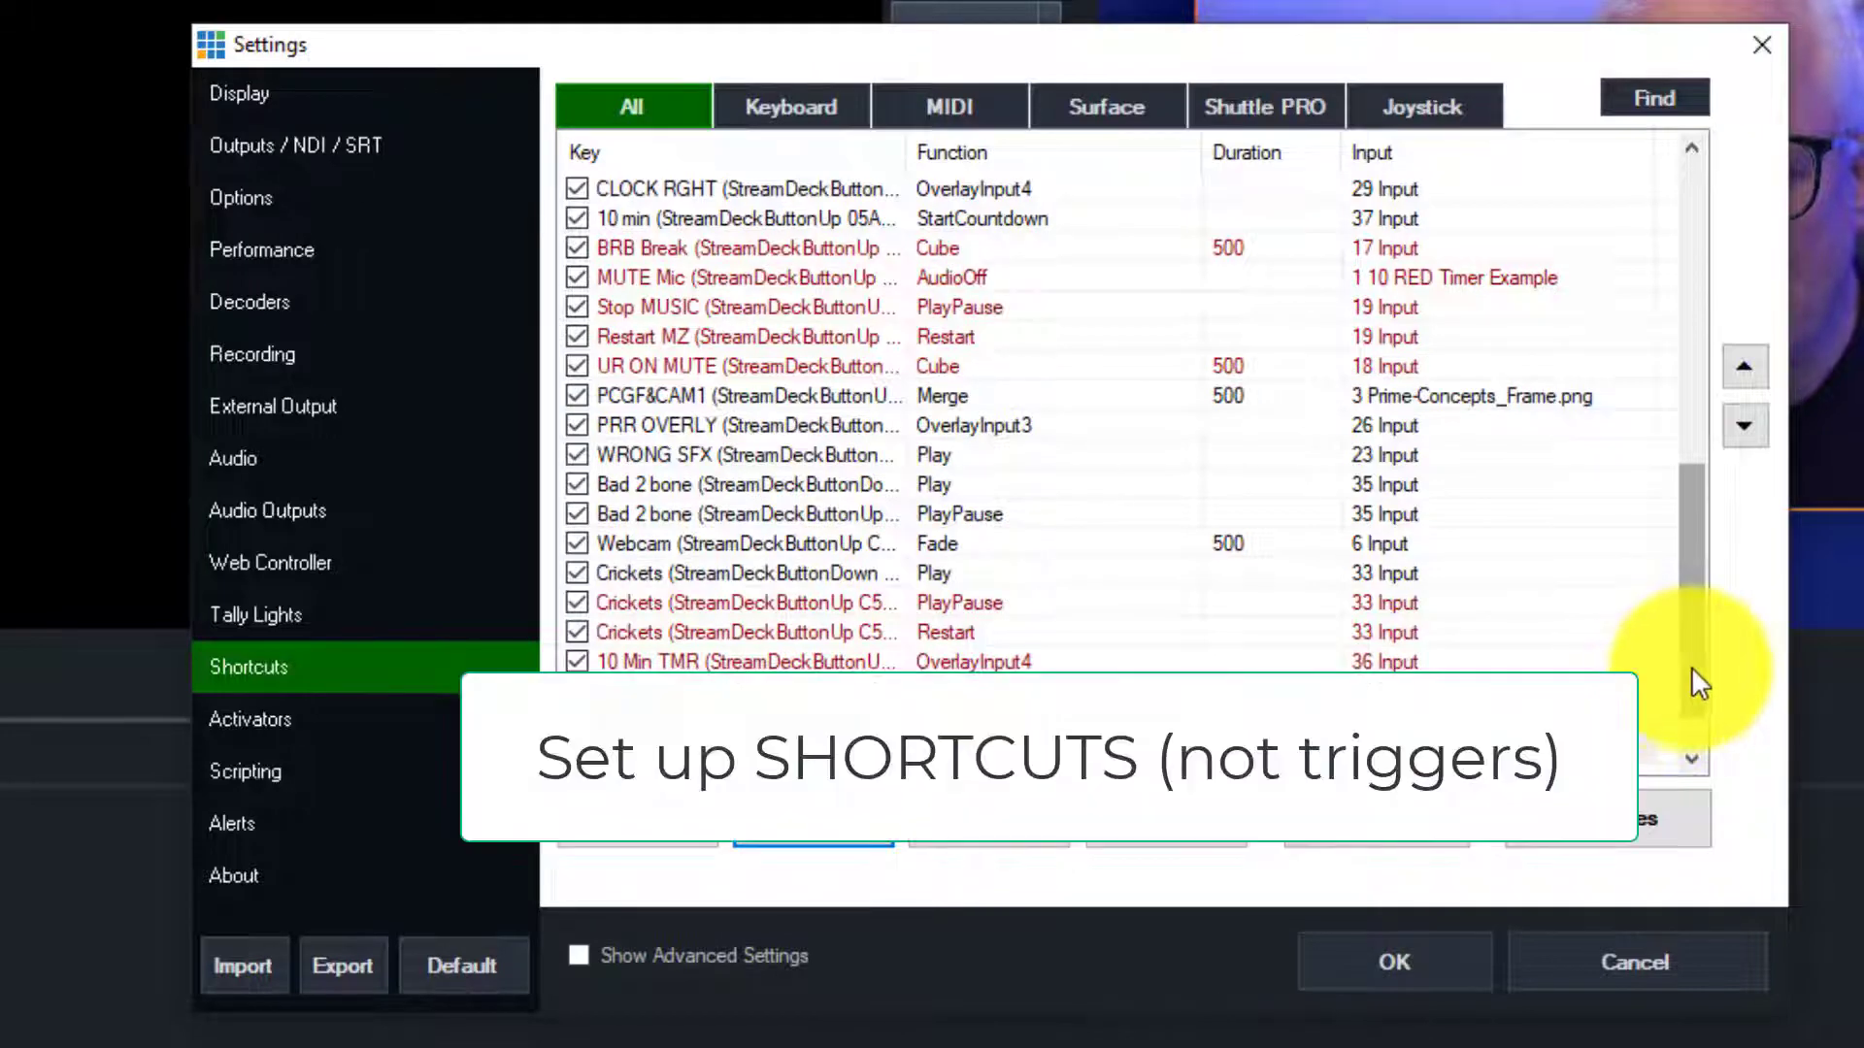
drag(1690, 667, 1686, 696)
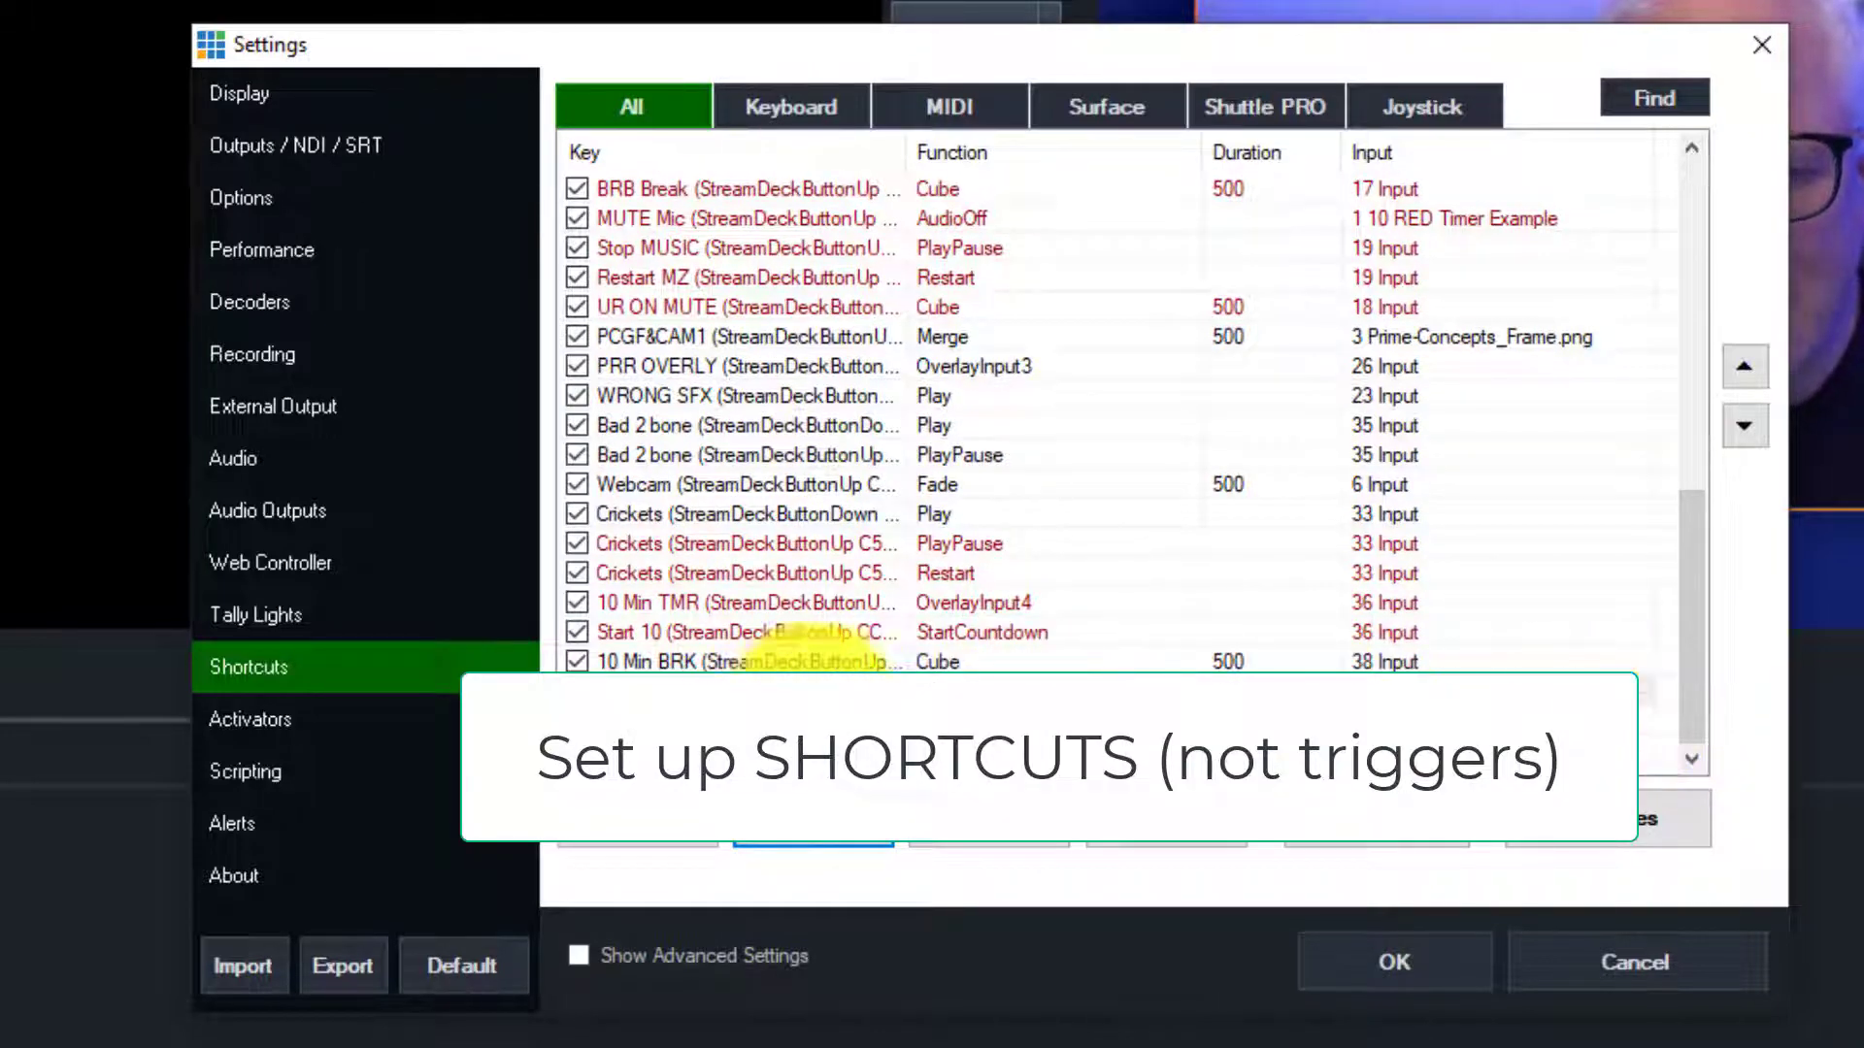
drag(902, 151, 981, 157)
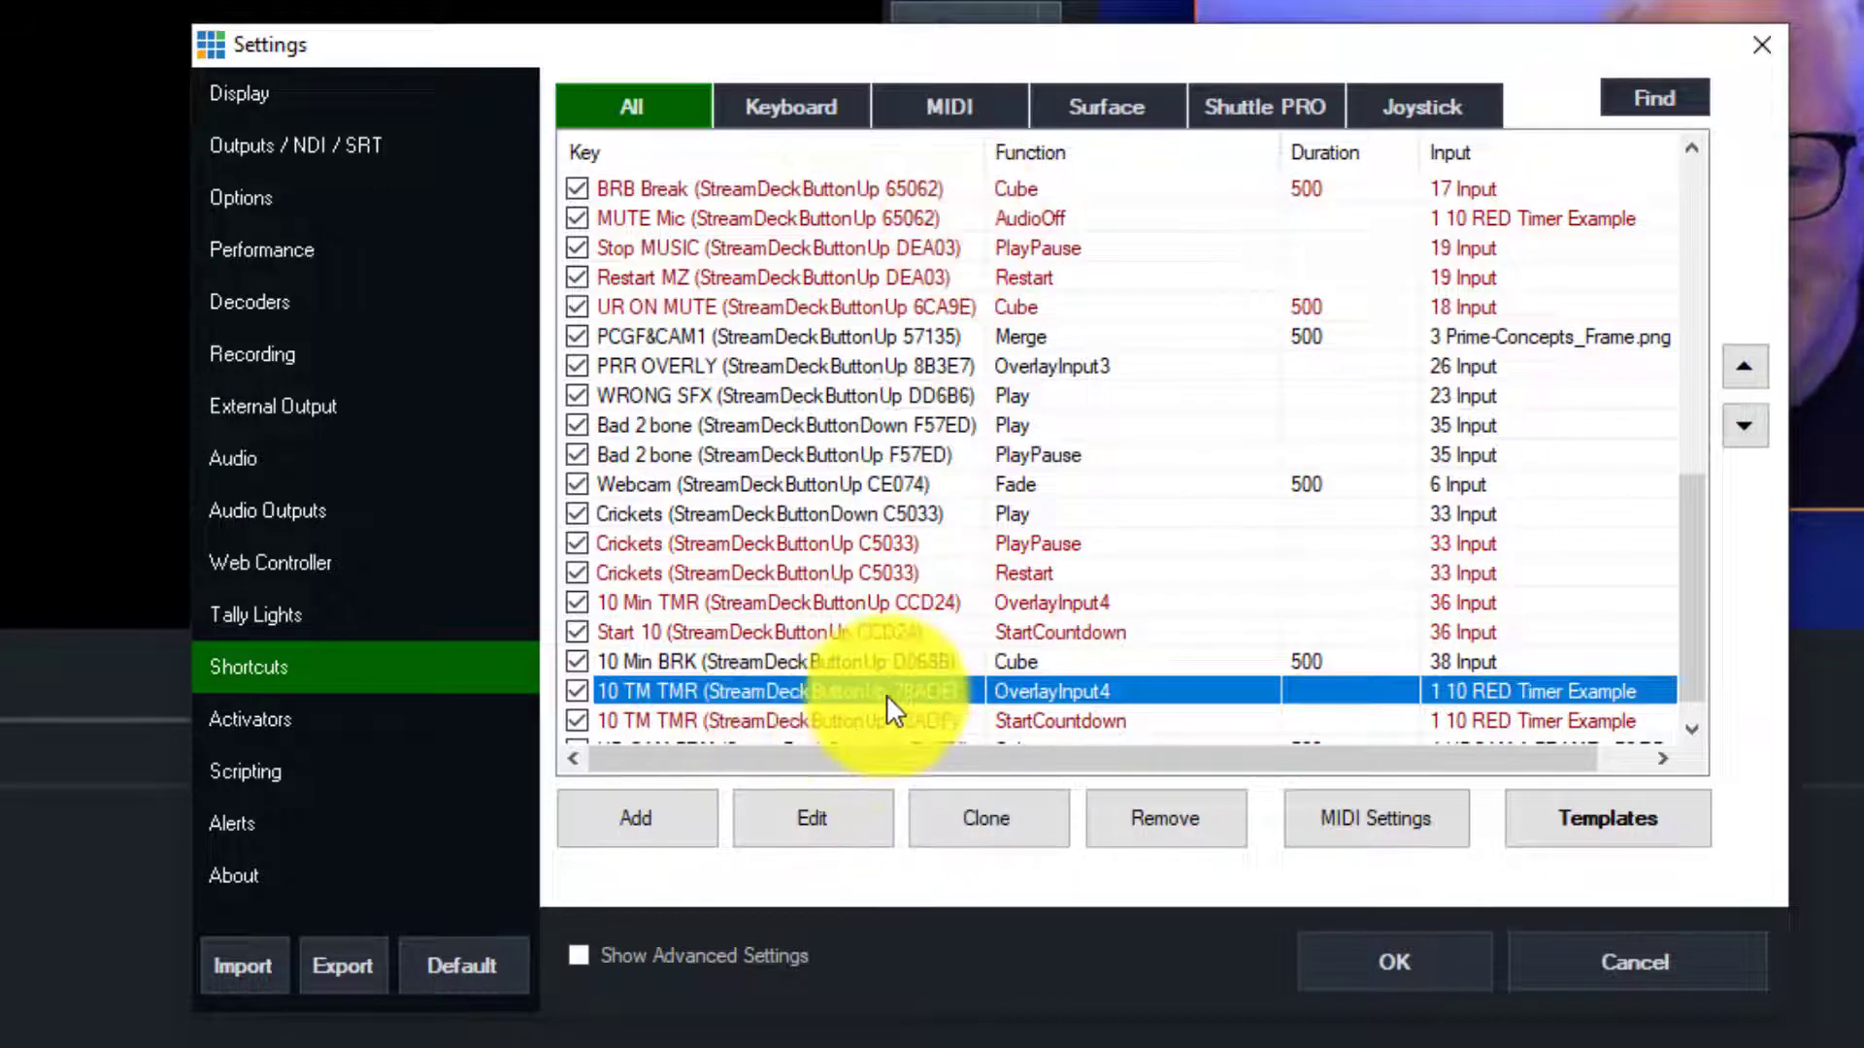
drag(1693, 631, 1689, 671)
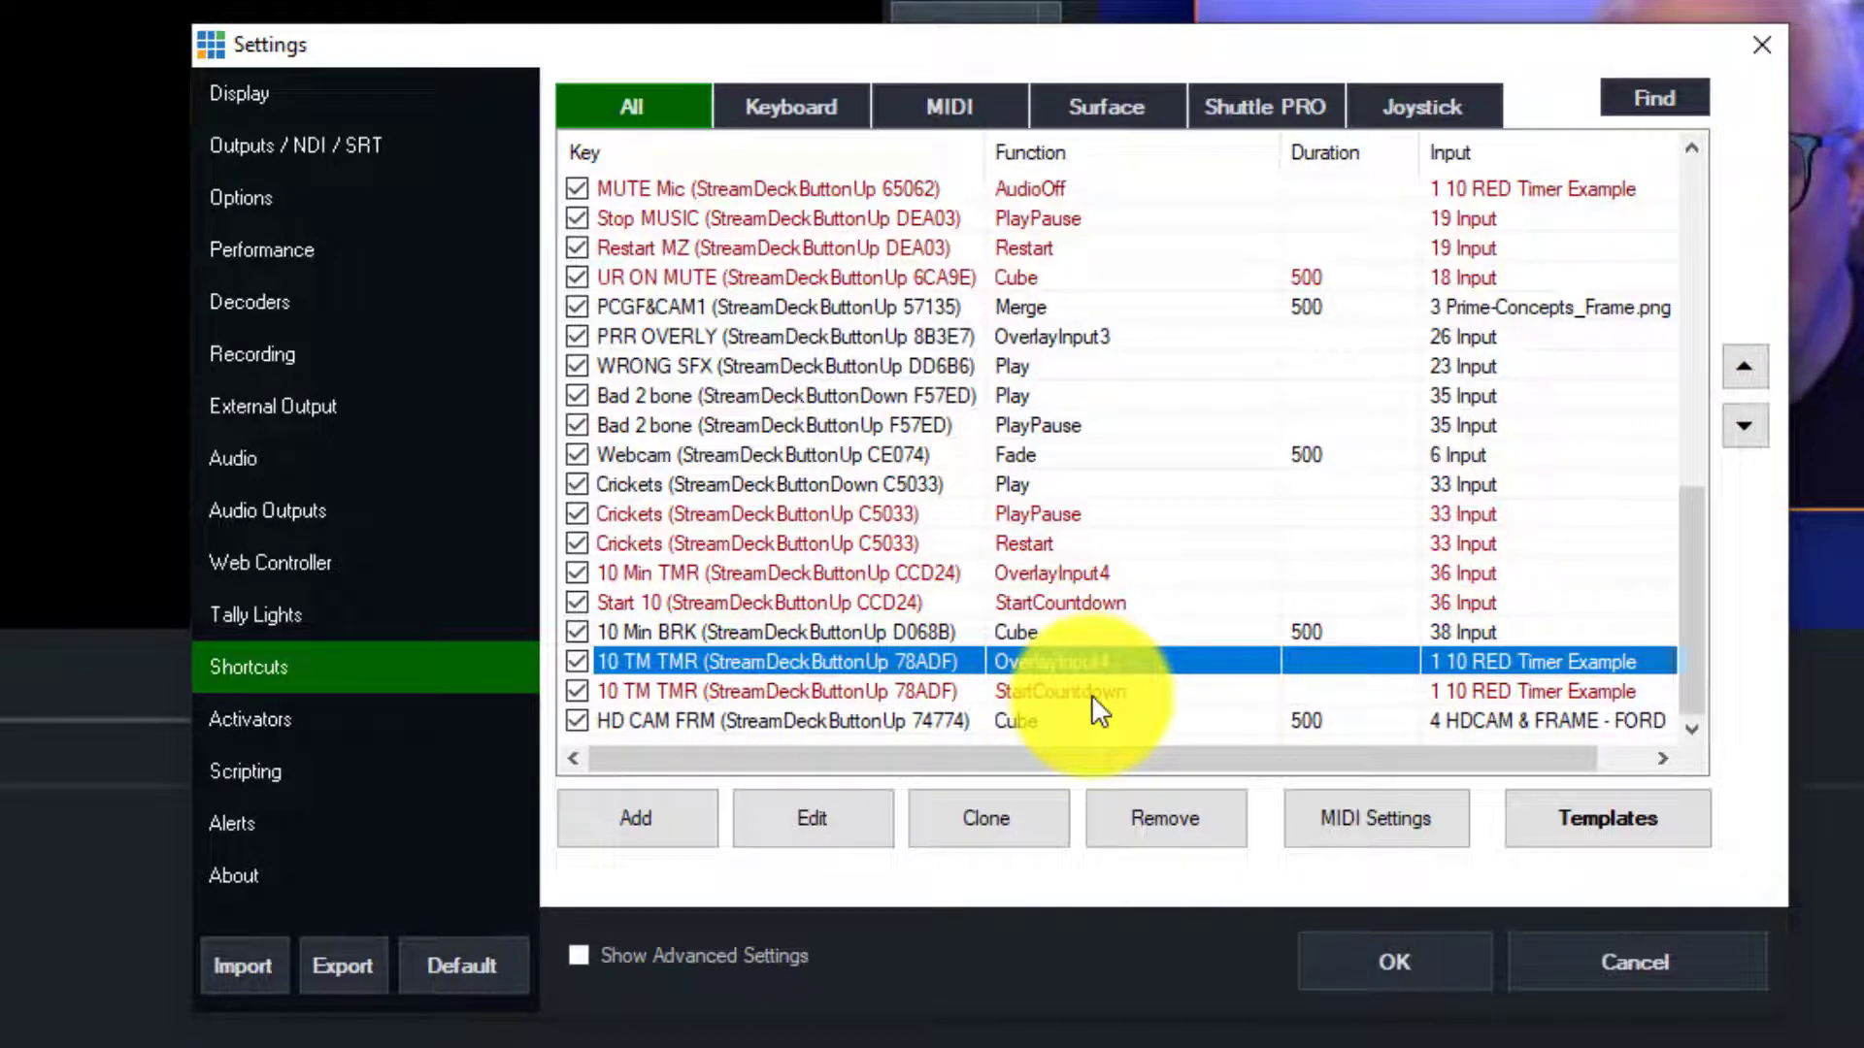
click(1390, 958)
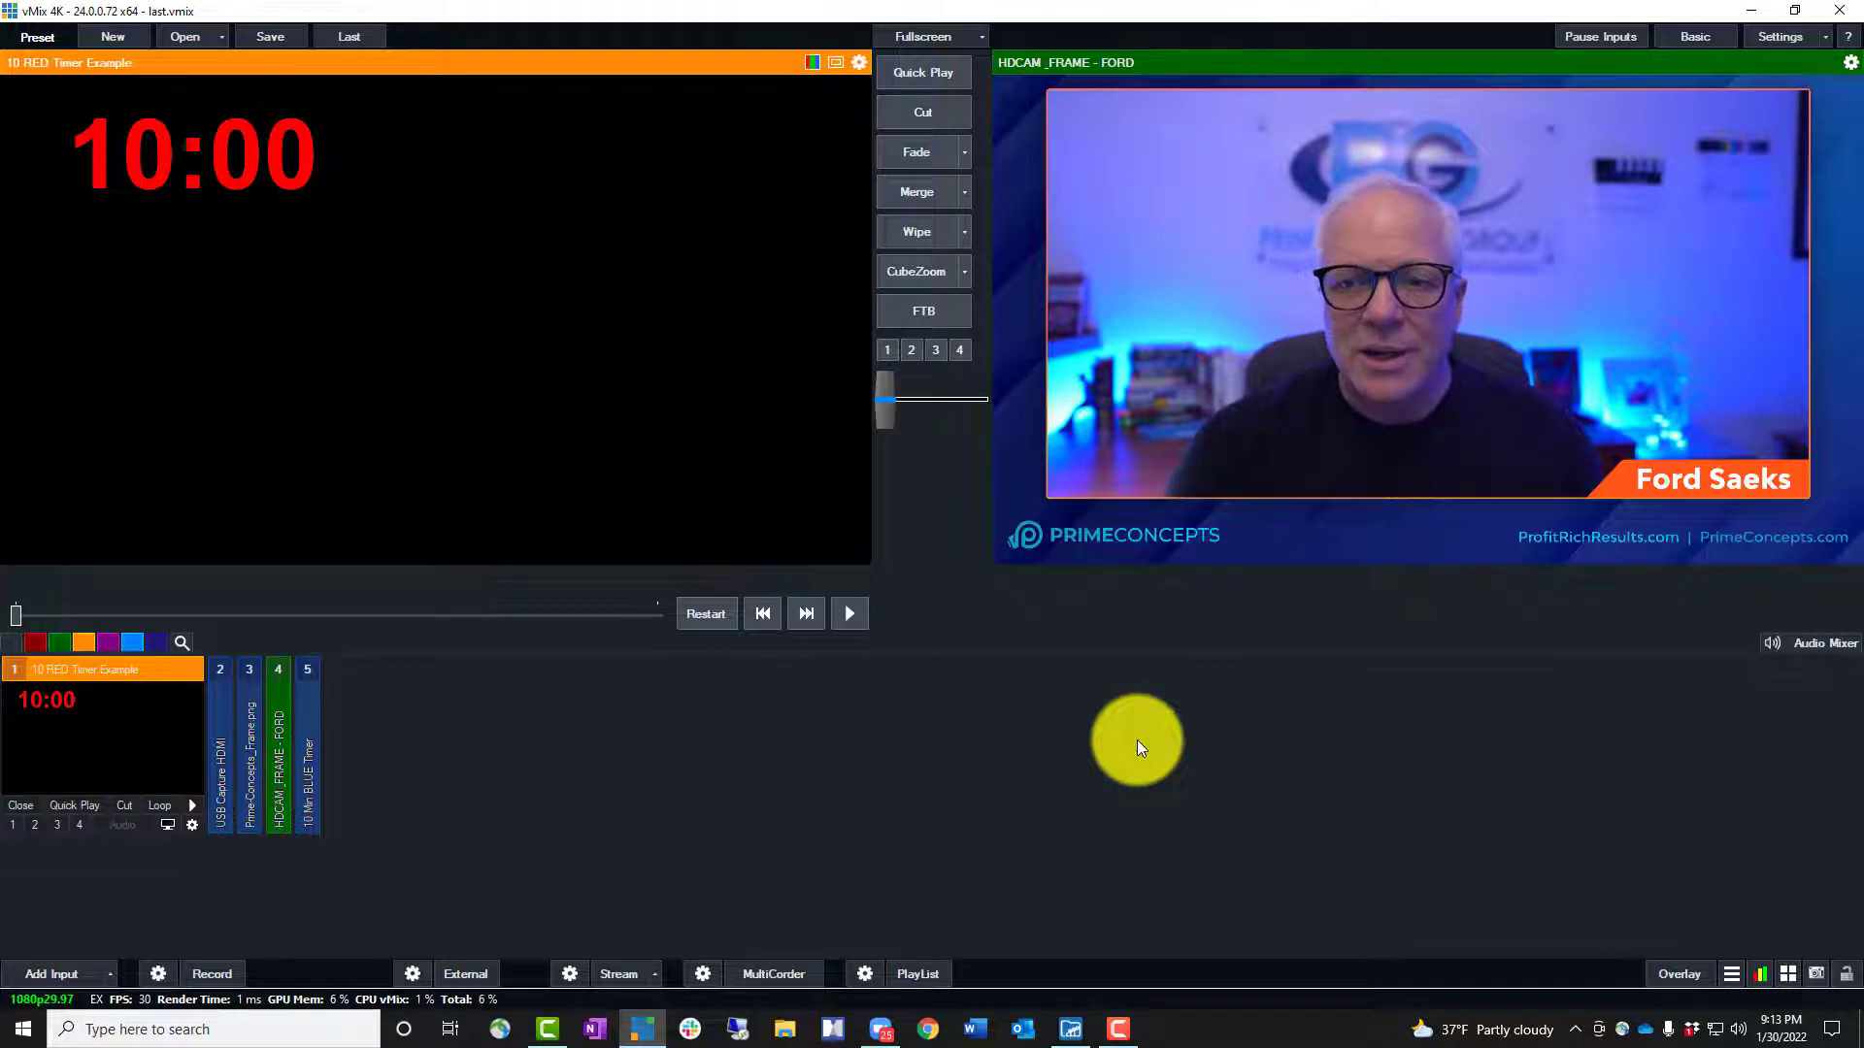
- Fire the red 10:00 countdown as overlay 4 with the shortcut key 4
key(4)
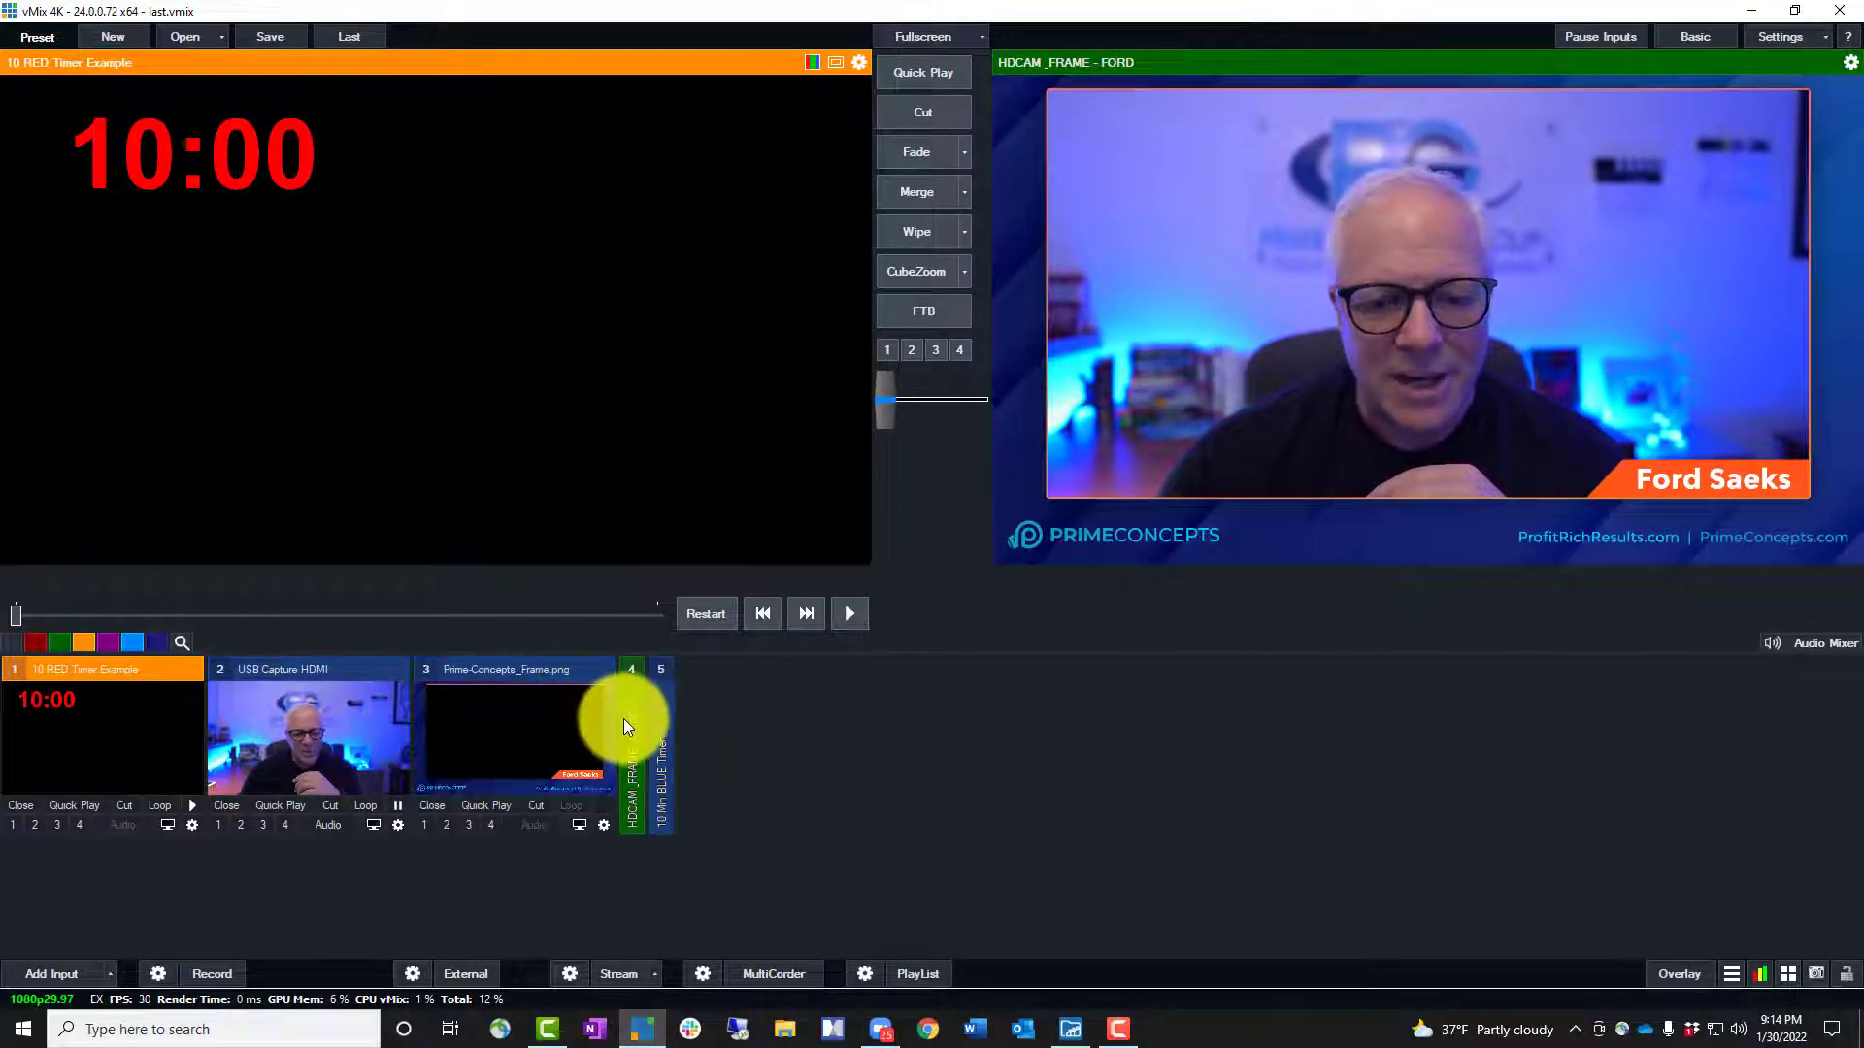
- Expand HDCAM_FRAME - FORD and 10 Min BLUE Timer, then preview each input in turn
click(624, 718)
click(833, 719)
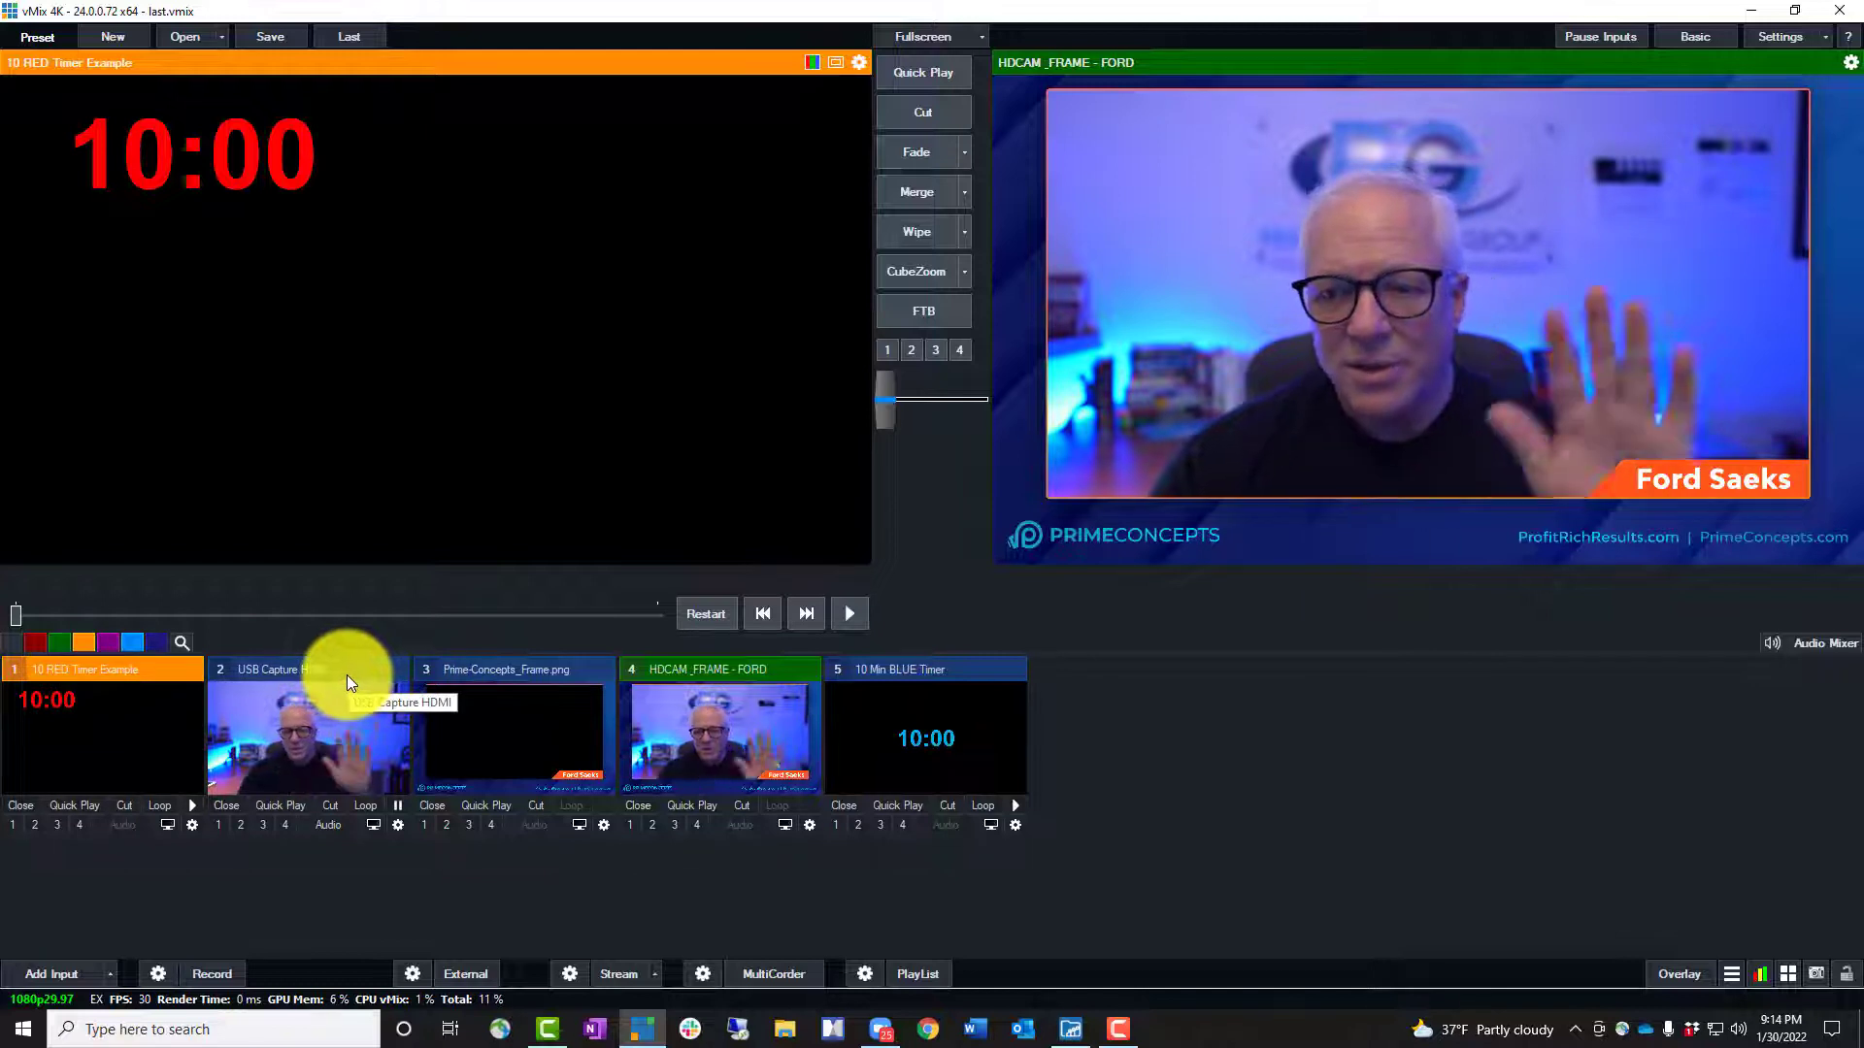
click(351, 724)
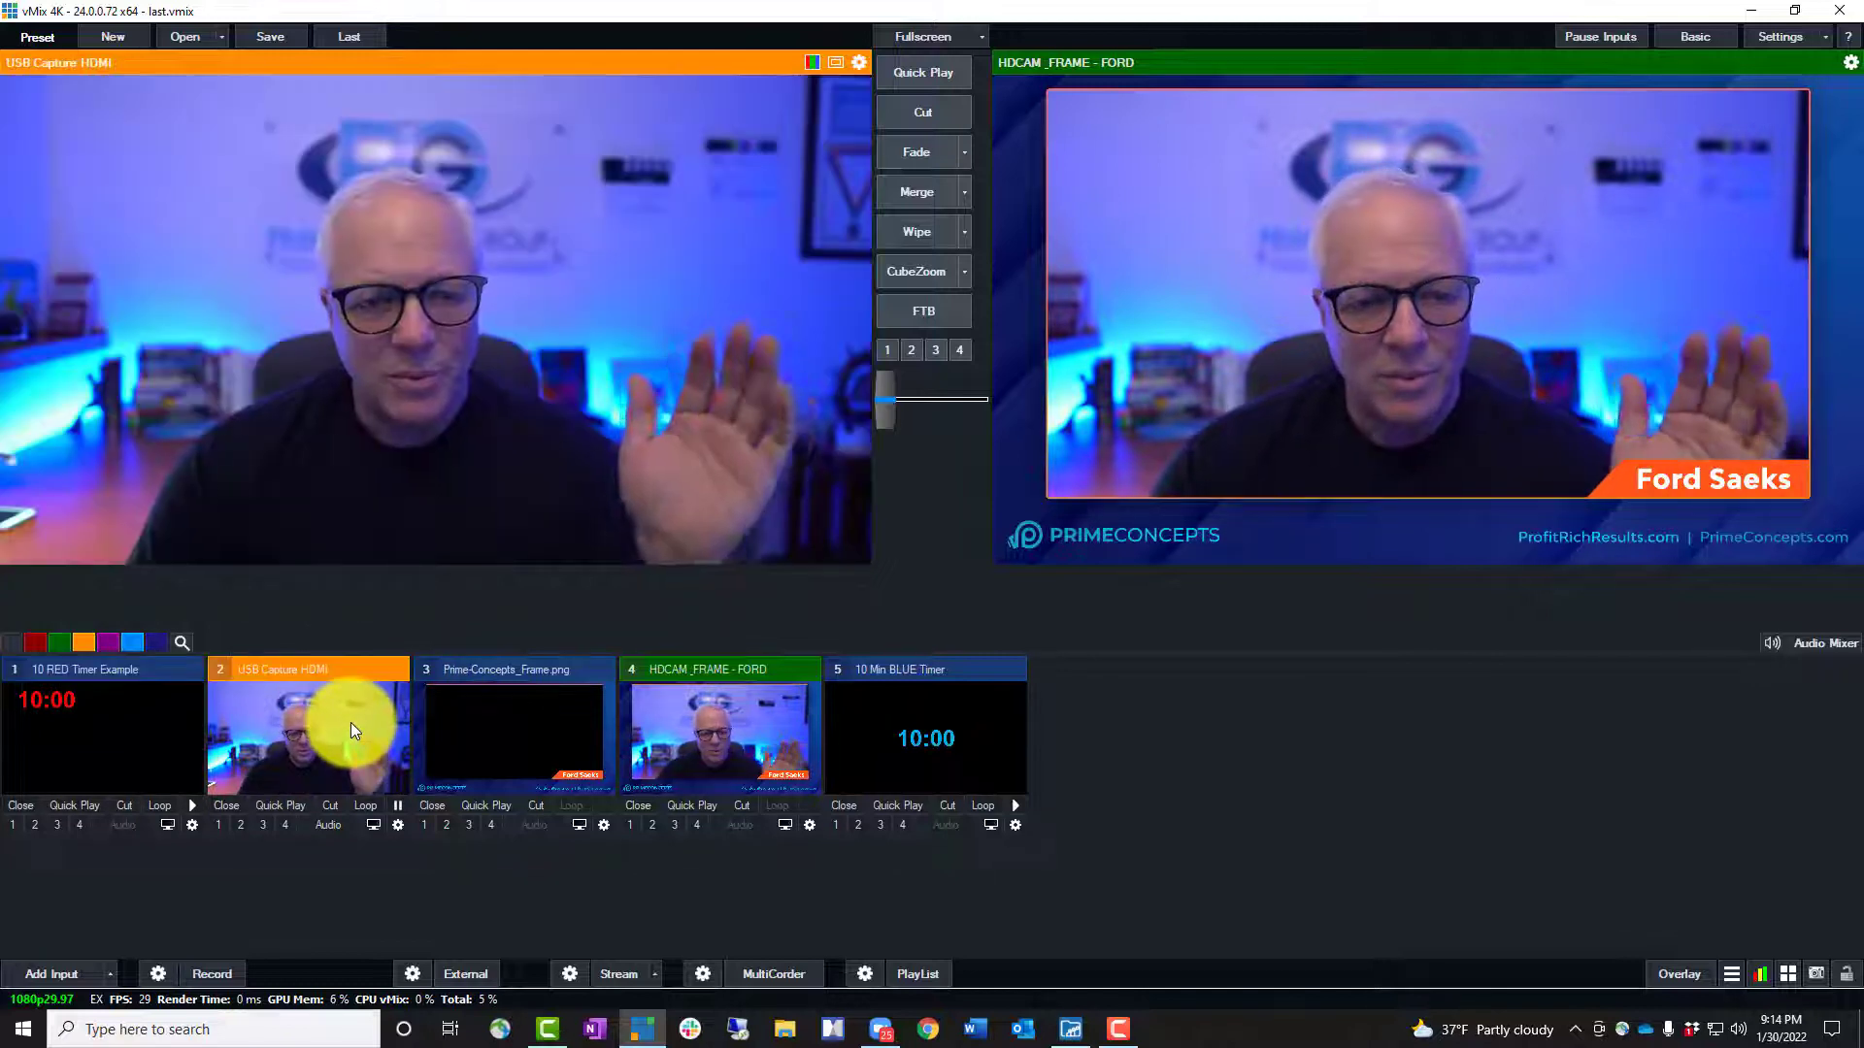
click(493, 726)
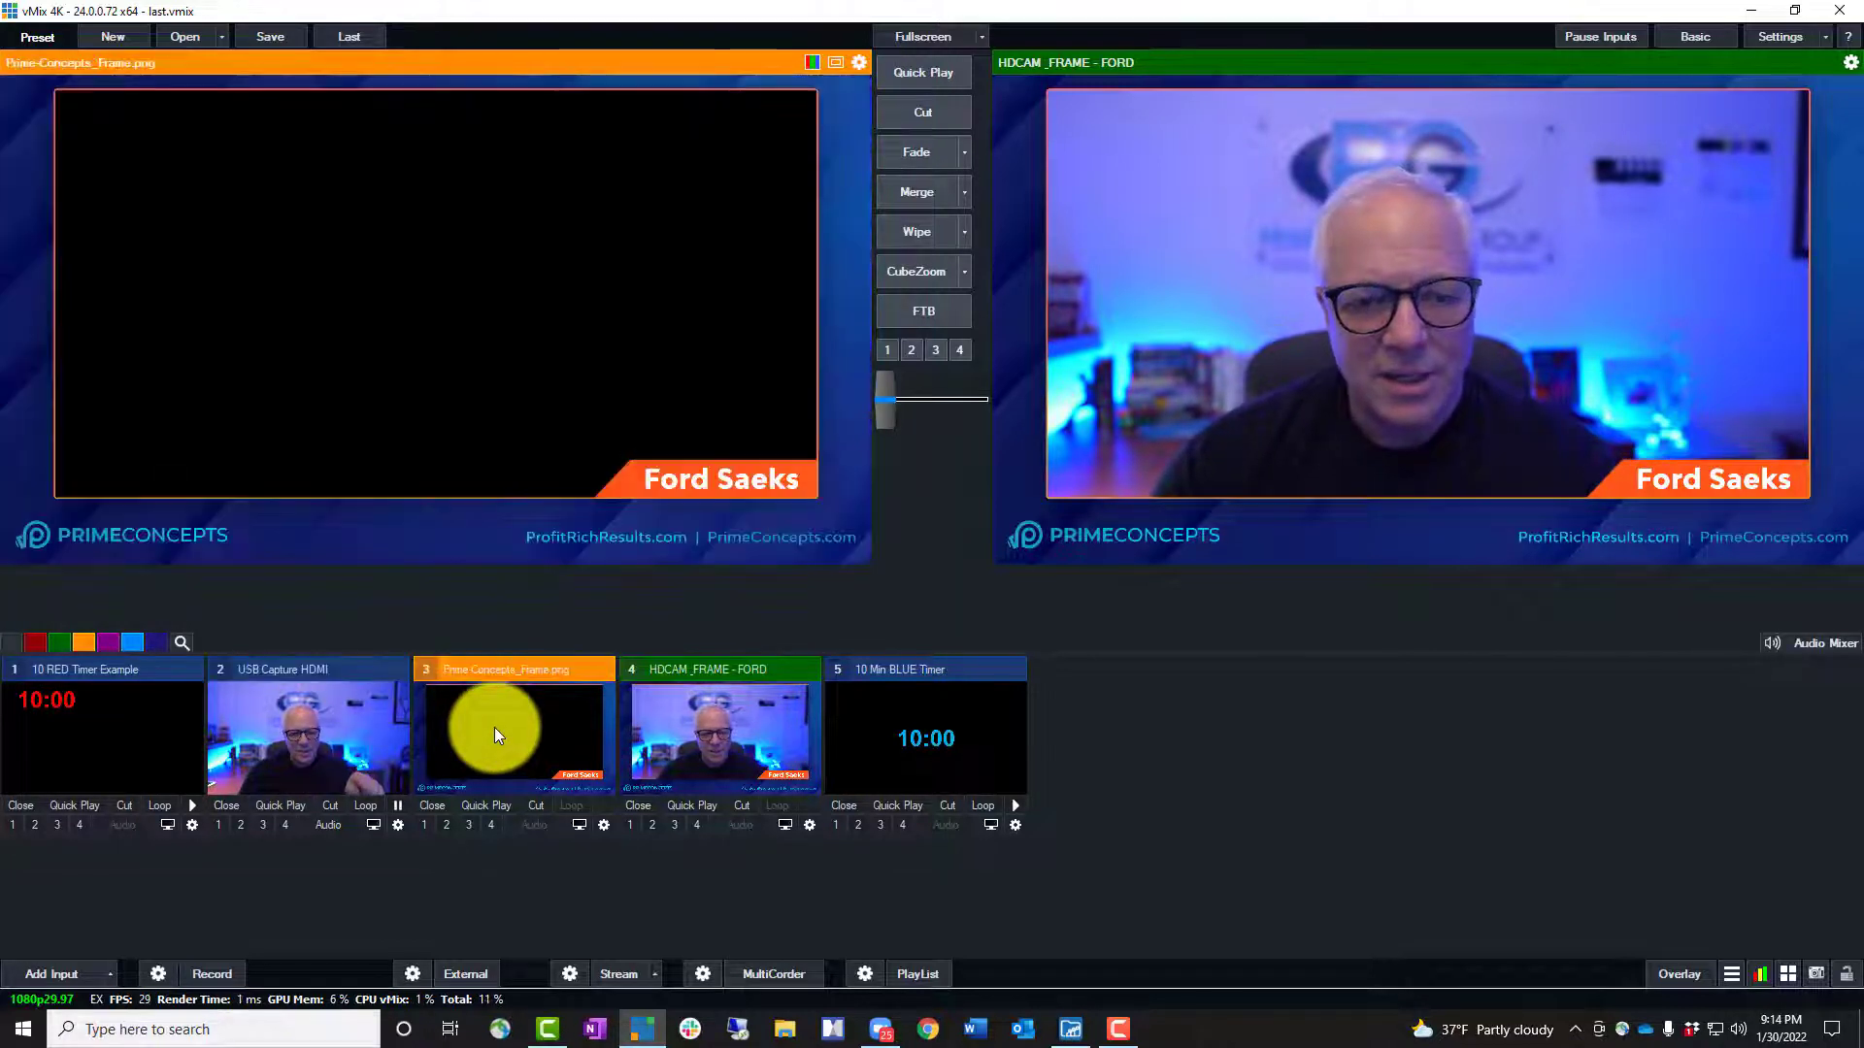
click(747, 738)
click(947, 739)
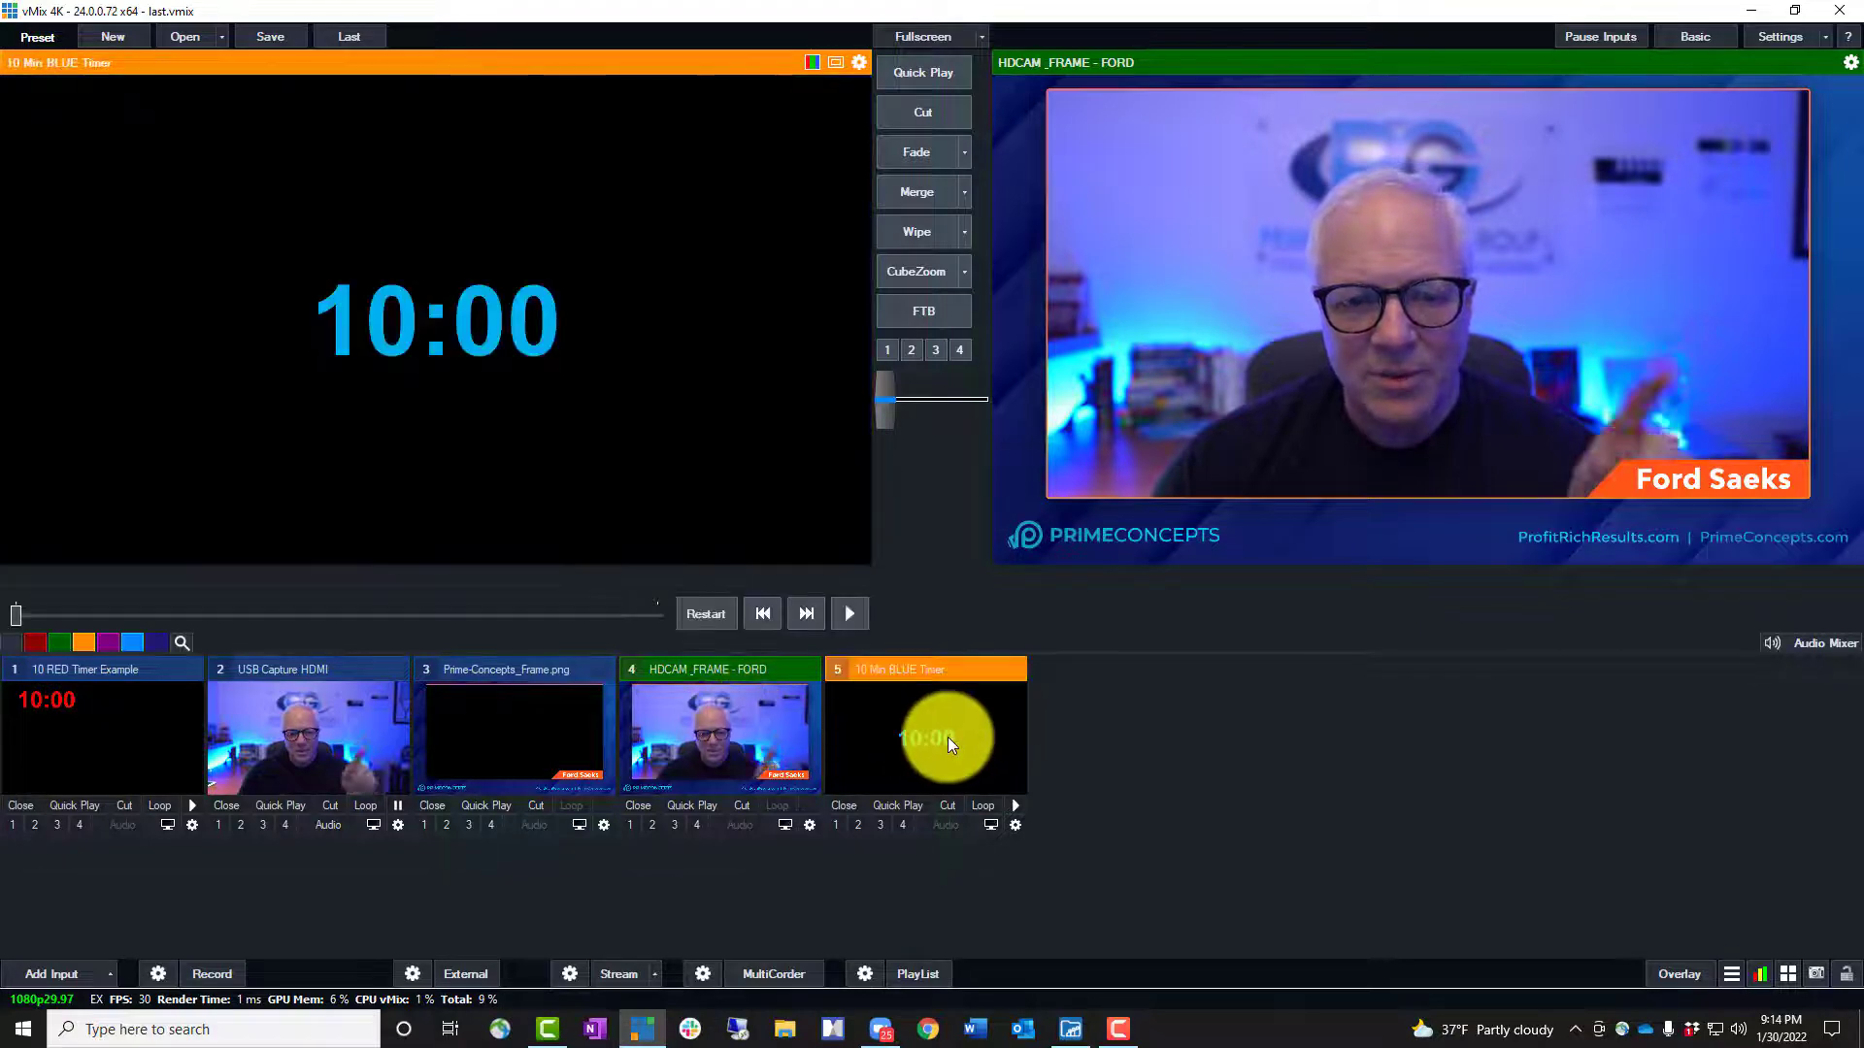
click(318, 734)
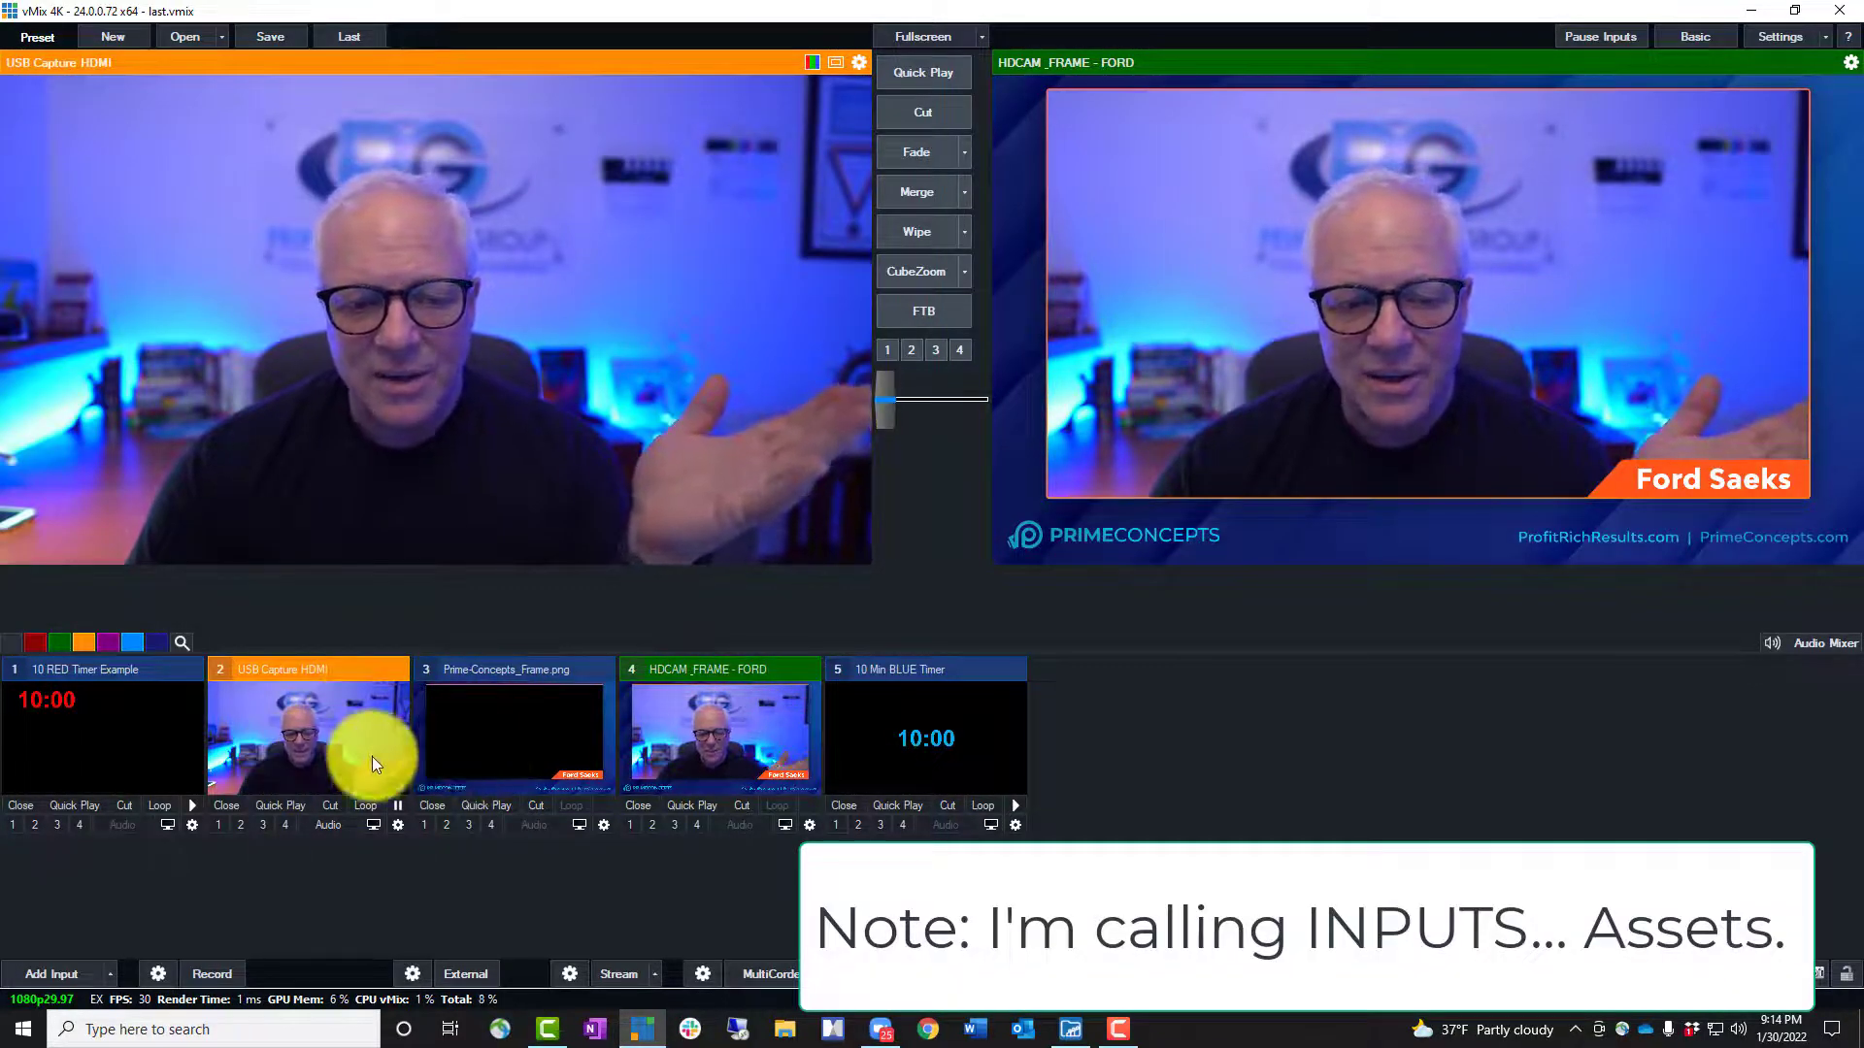
- Collapse USB Capture HDMI and the frame image, then show HDCAM_FRAME - FORD's Layers settings
click(310, 673)
click(311, 673)
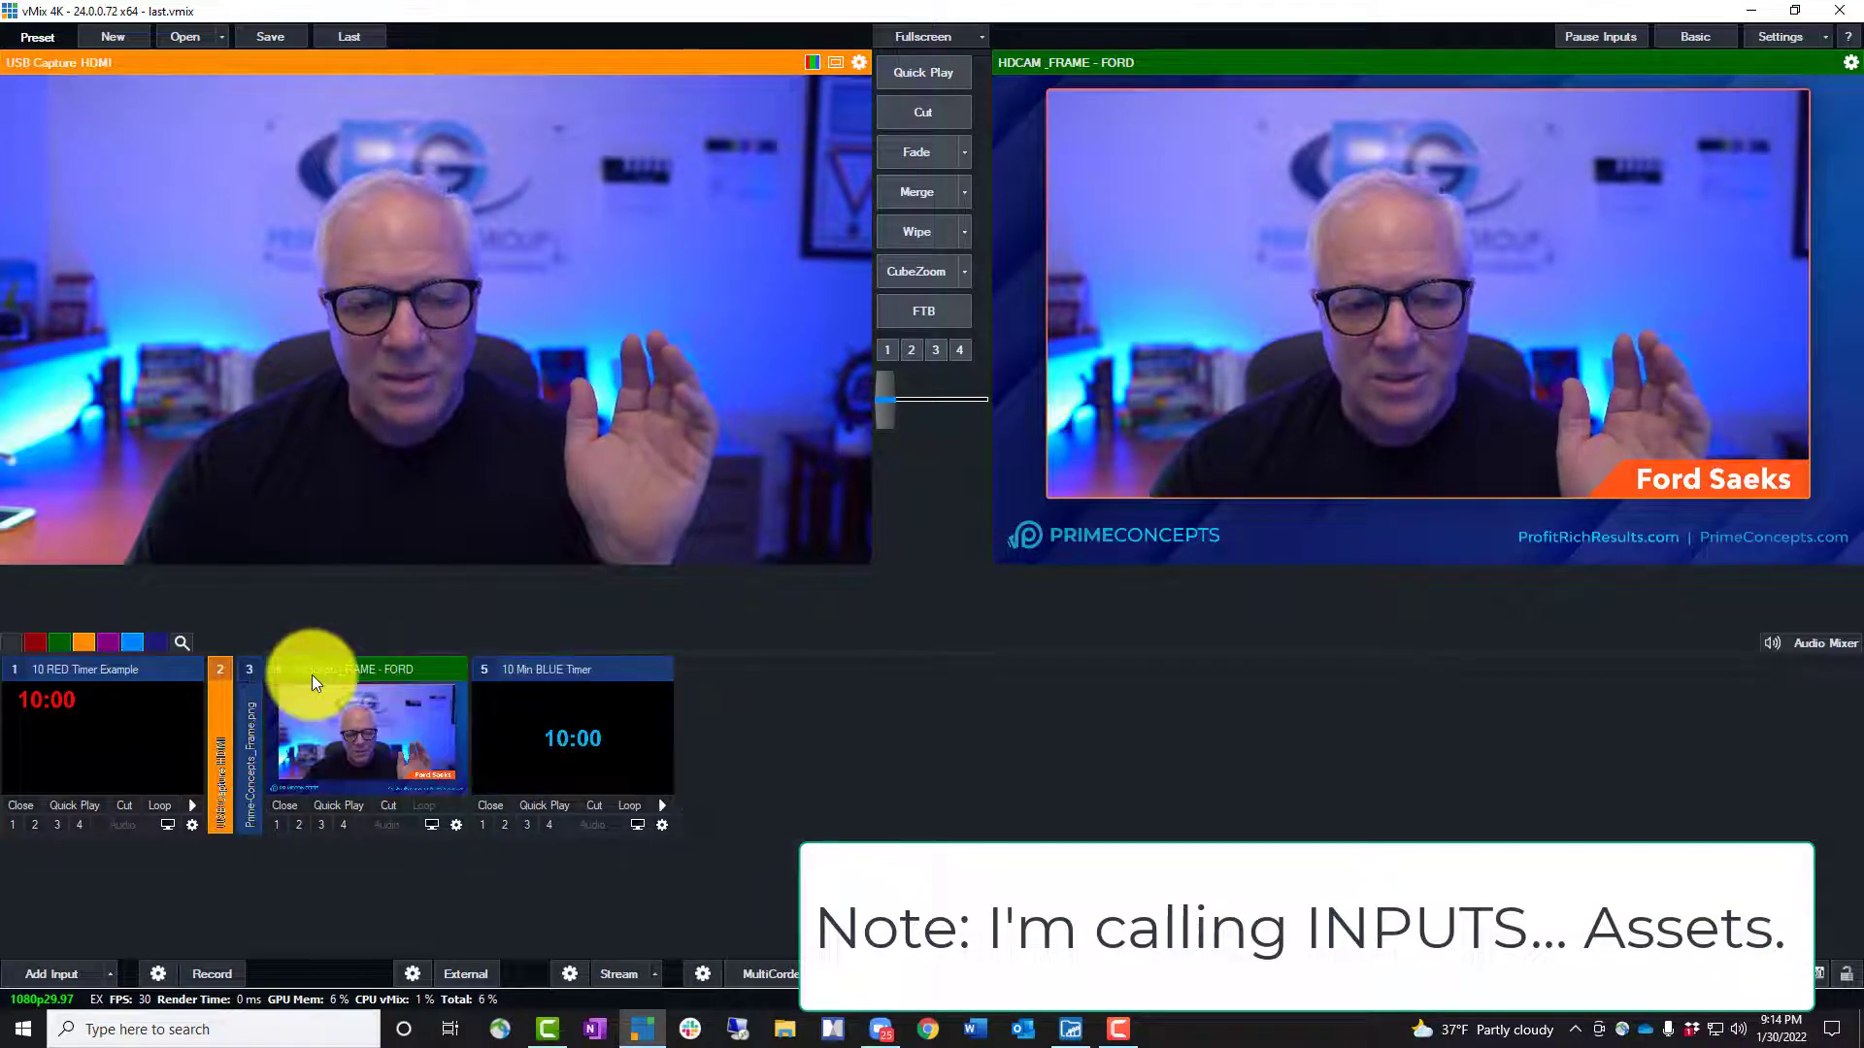
click(348, 678)
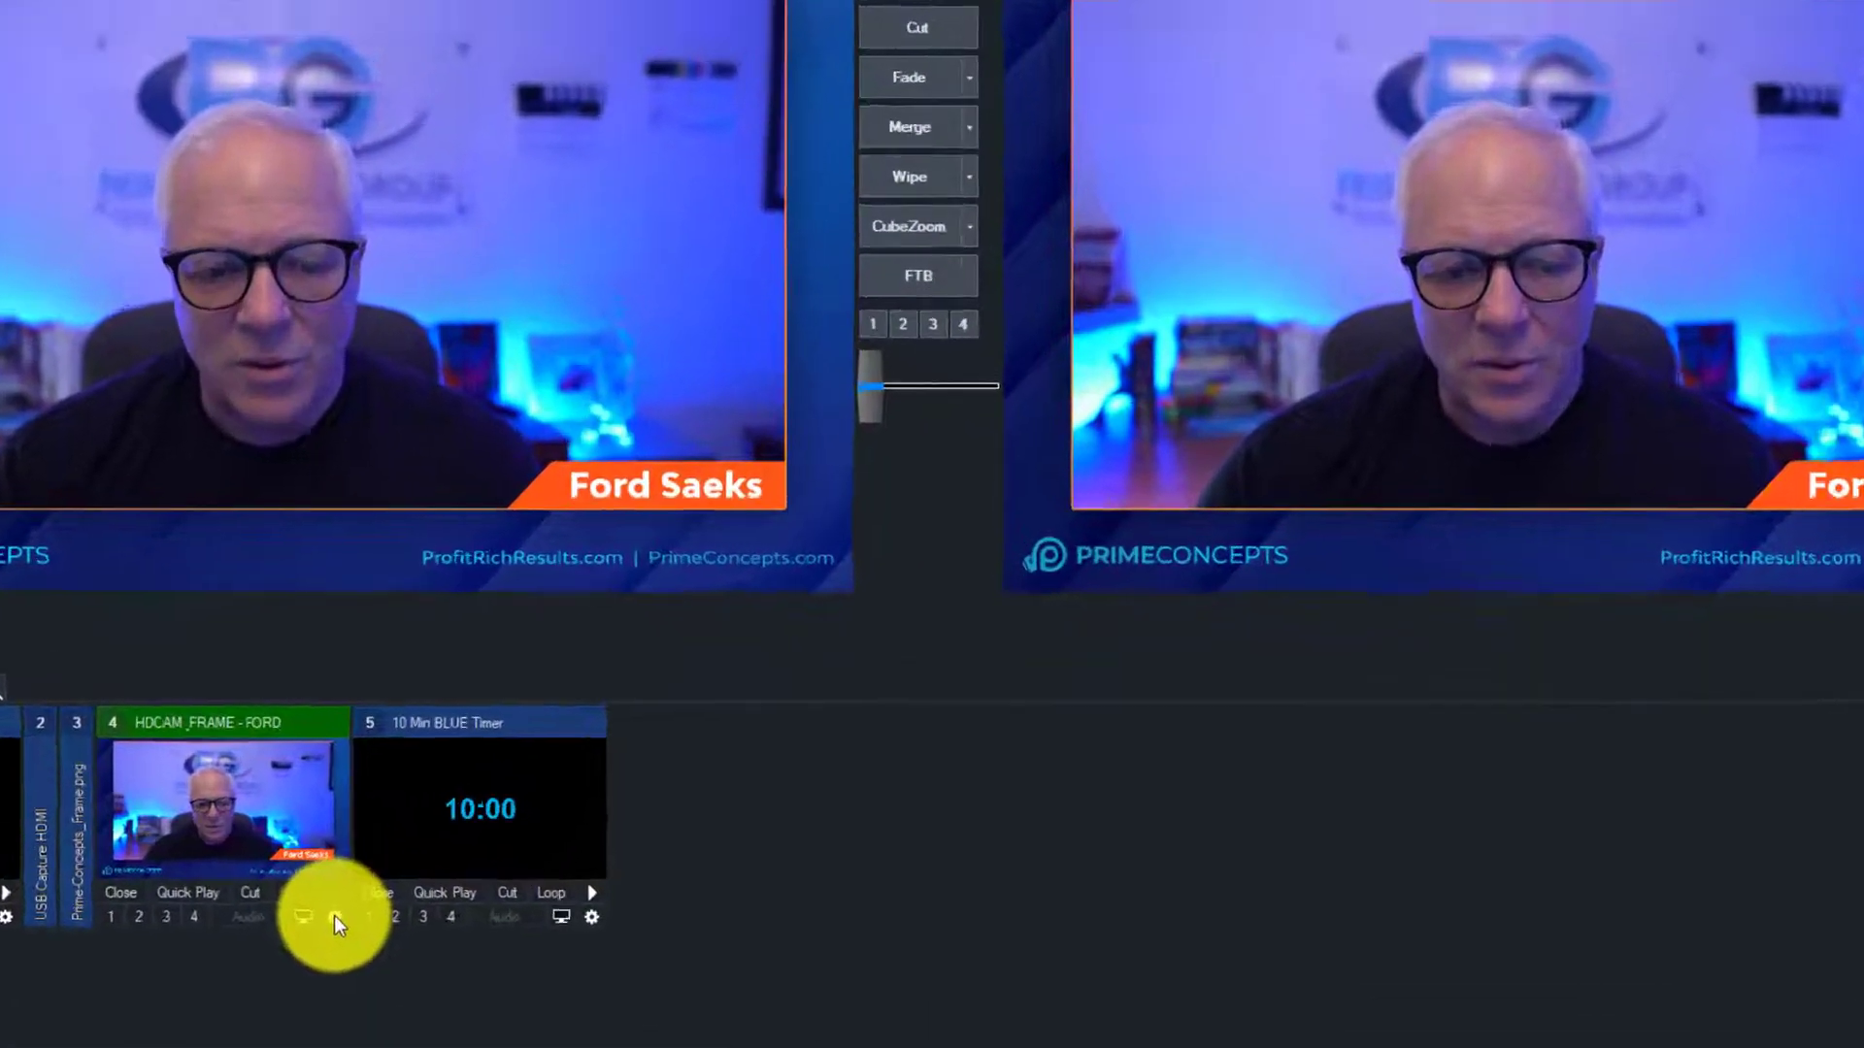
click(456, 824)
click(104, 305)
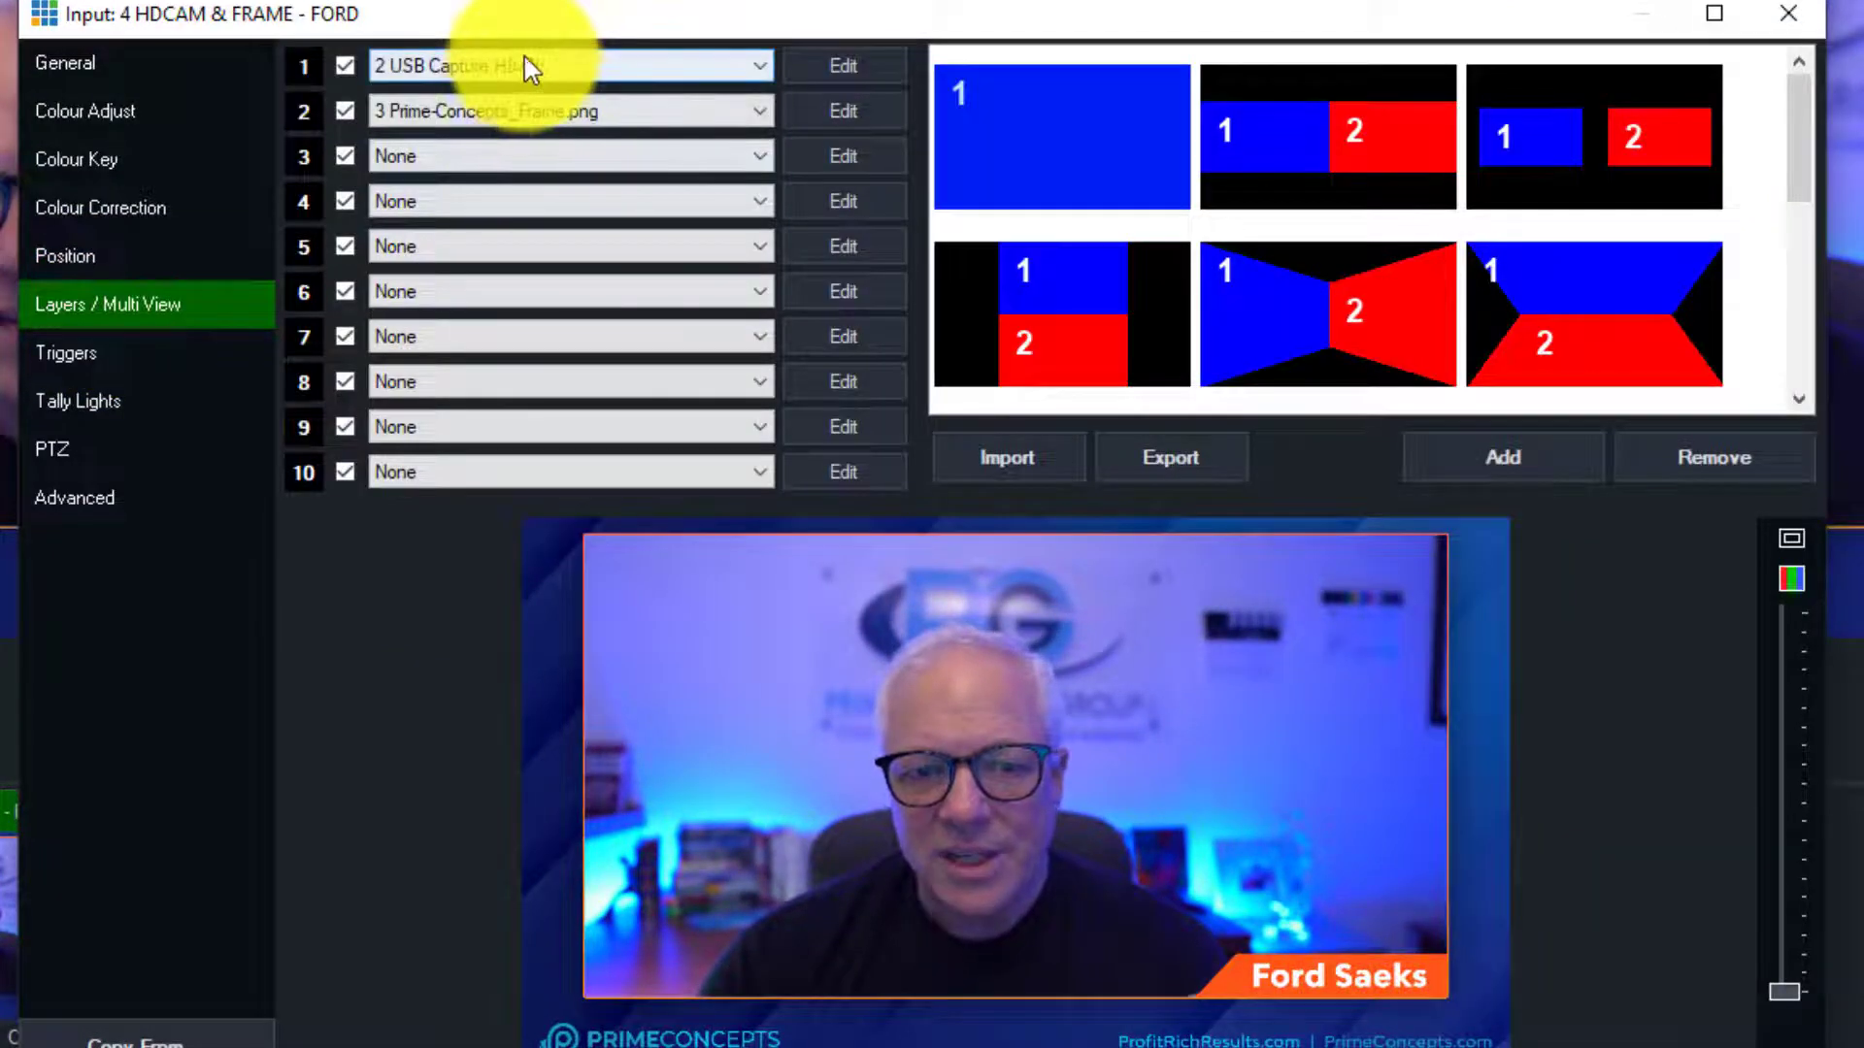
- Toggle the camera and frame layers off and back on, then close the HDCAM_FRAME - FORD settings
click(344, 67)
click(345, 111)
click(343, 68)
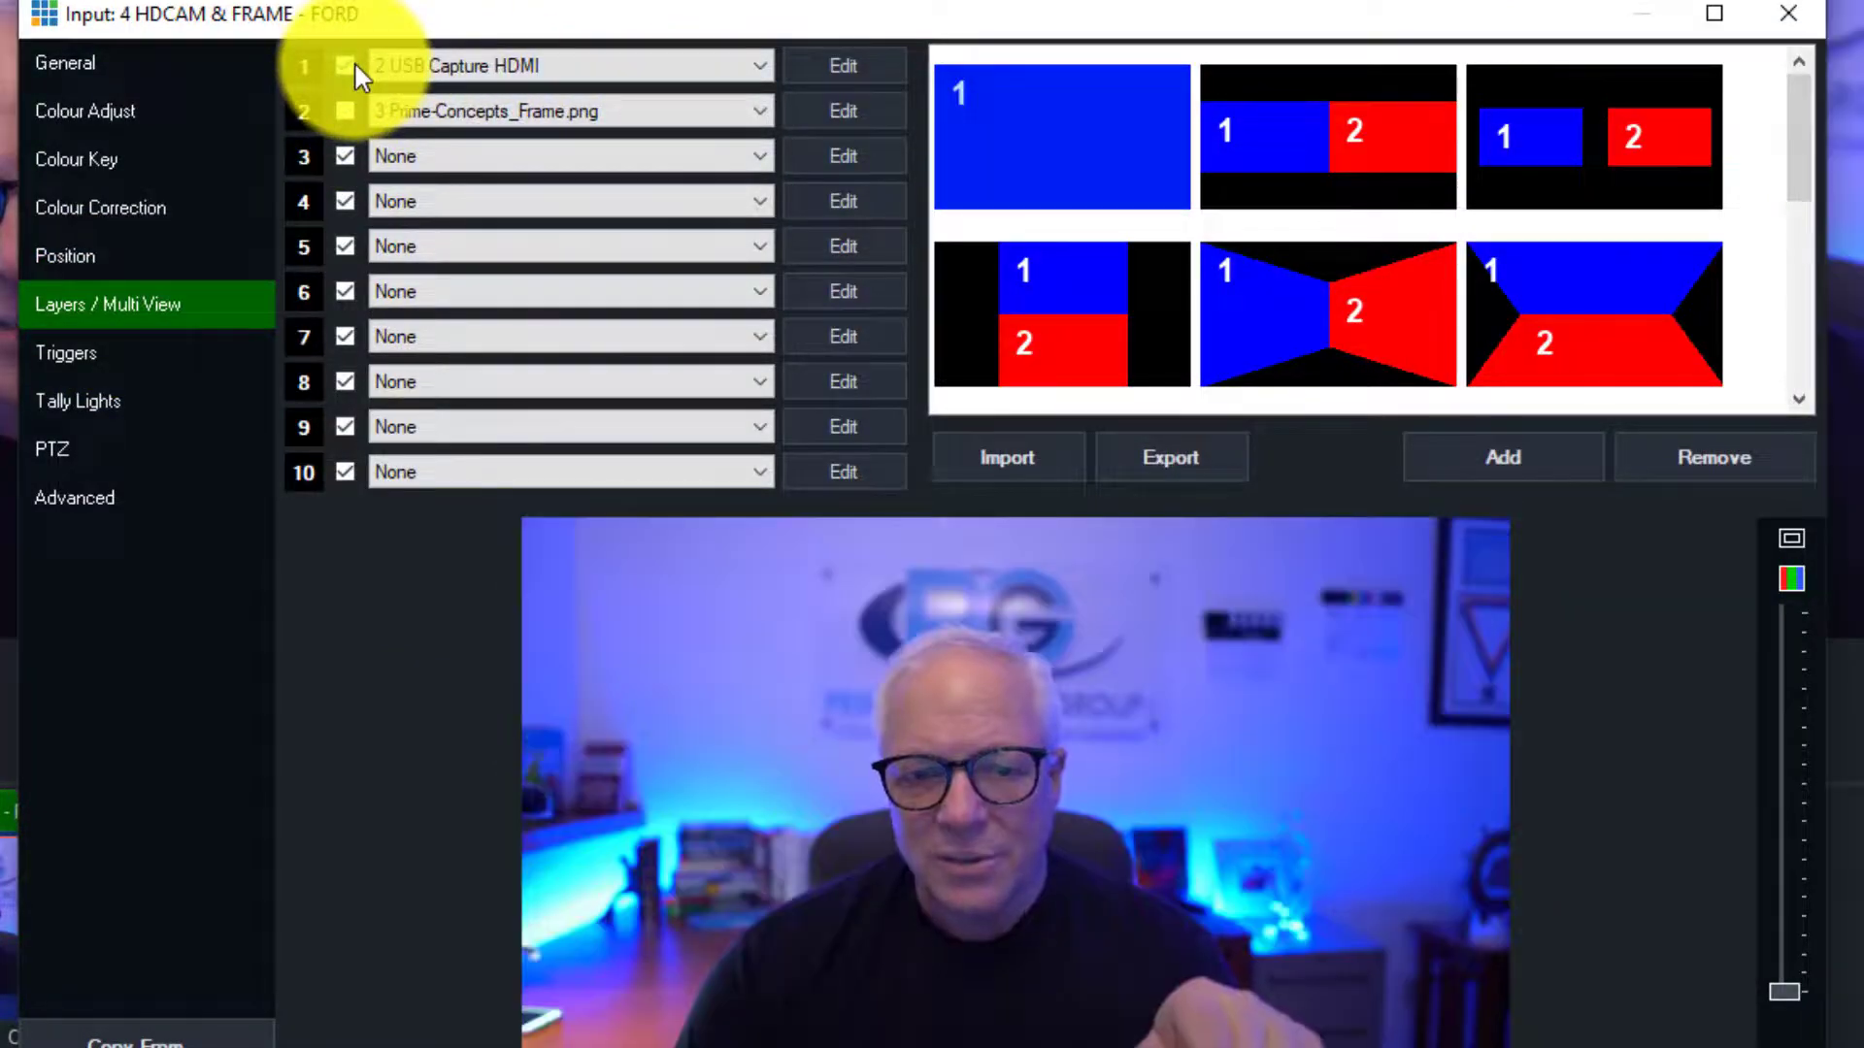
click(344, 111)
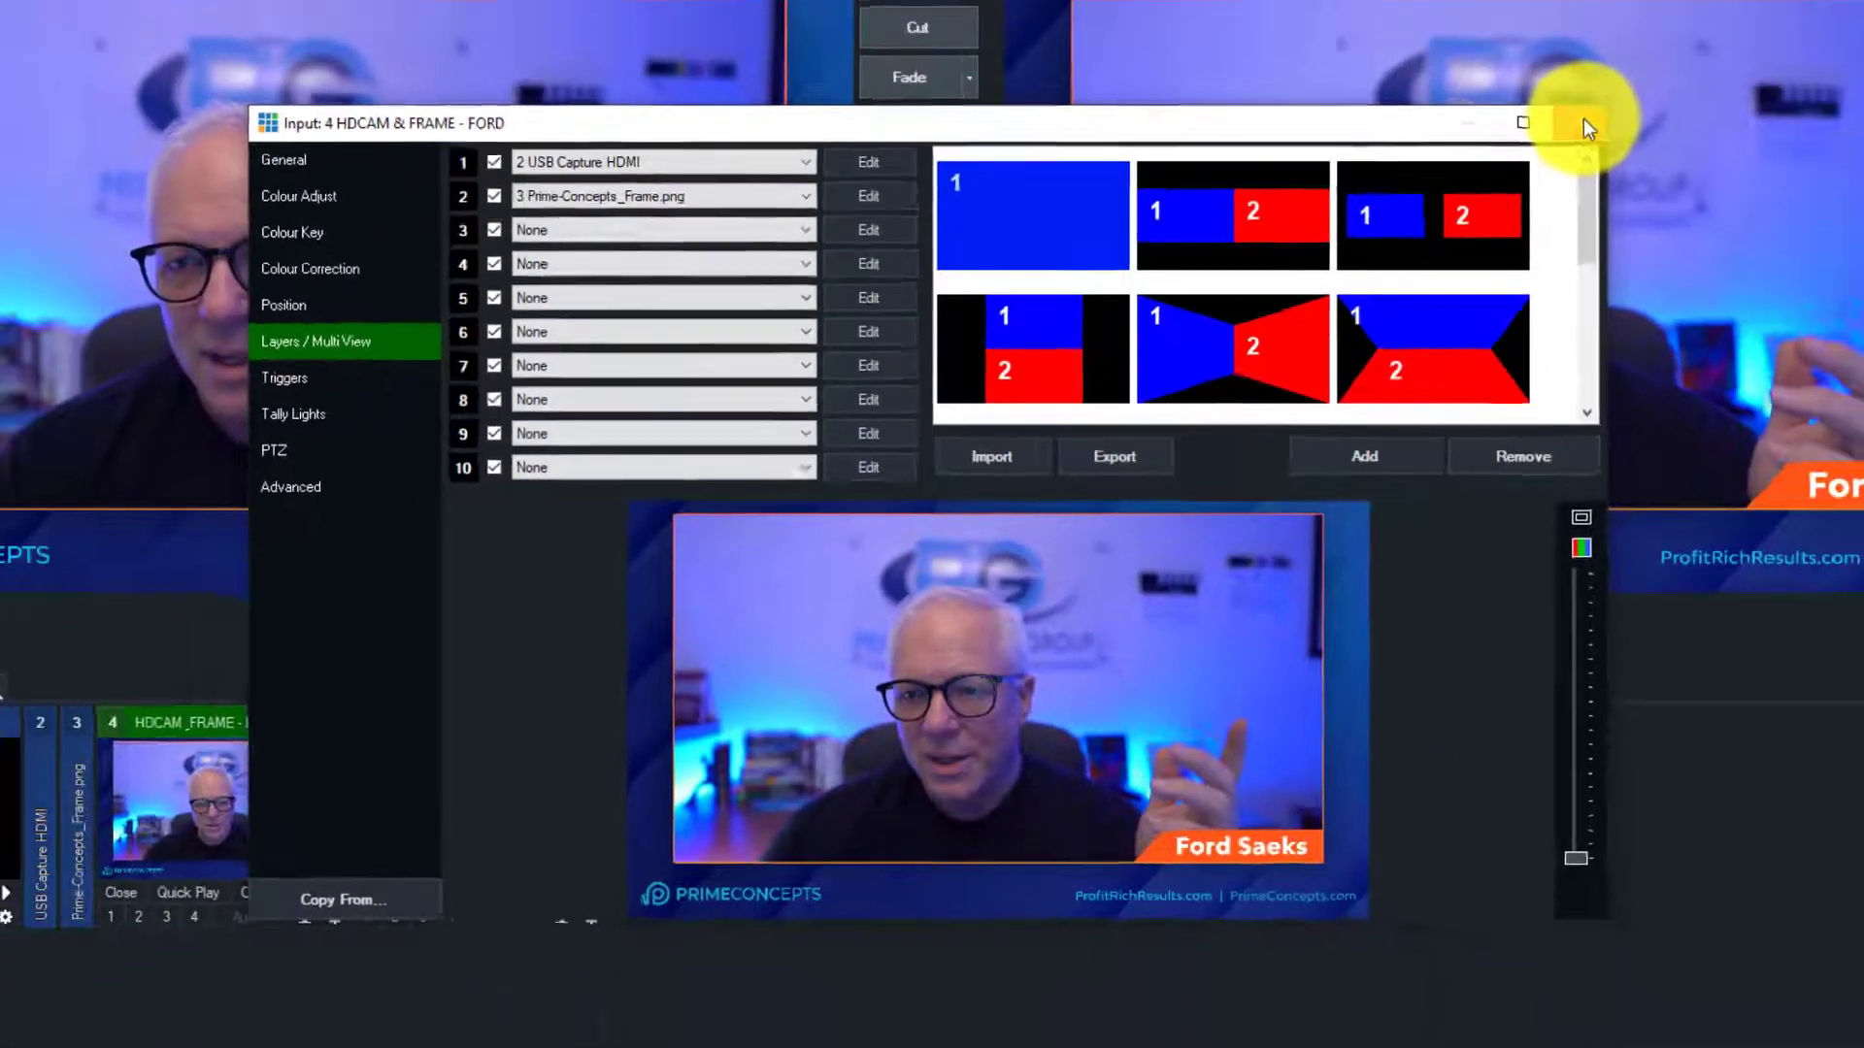
click(1788, 12)
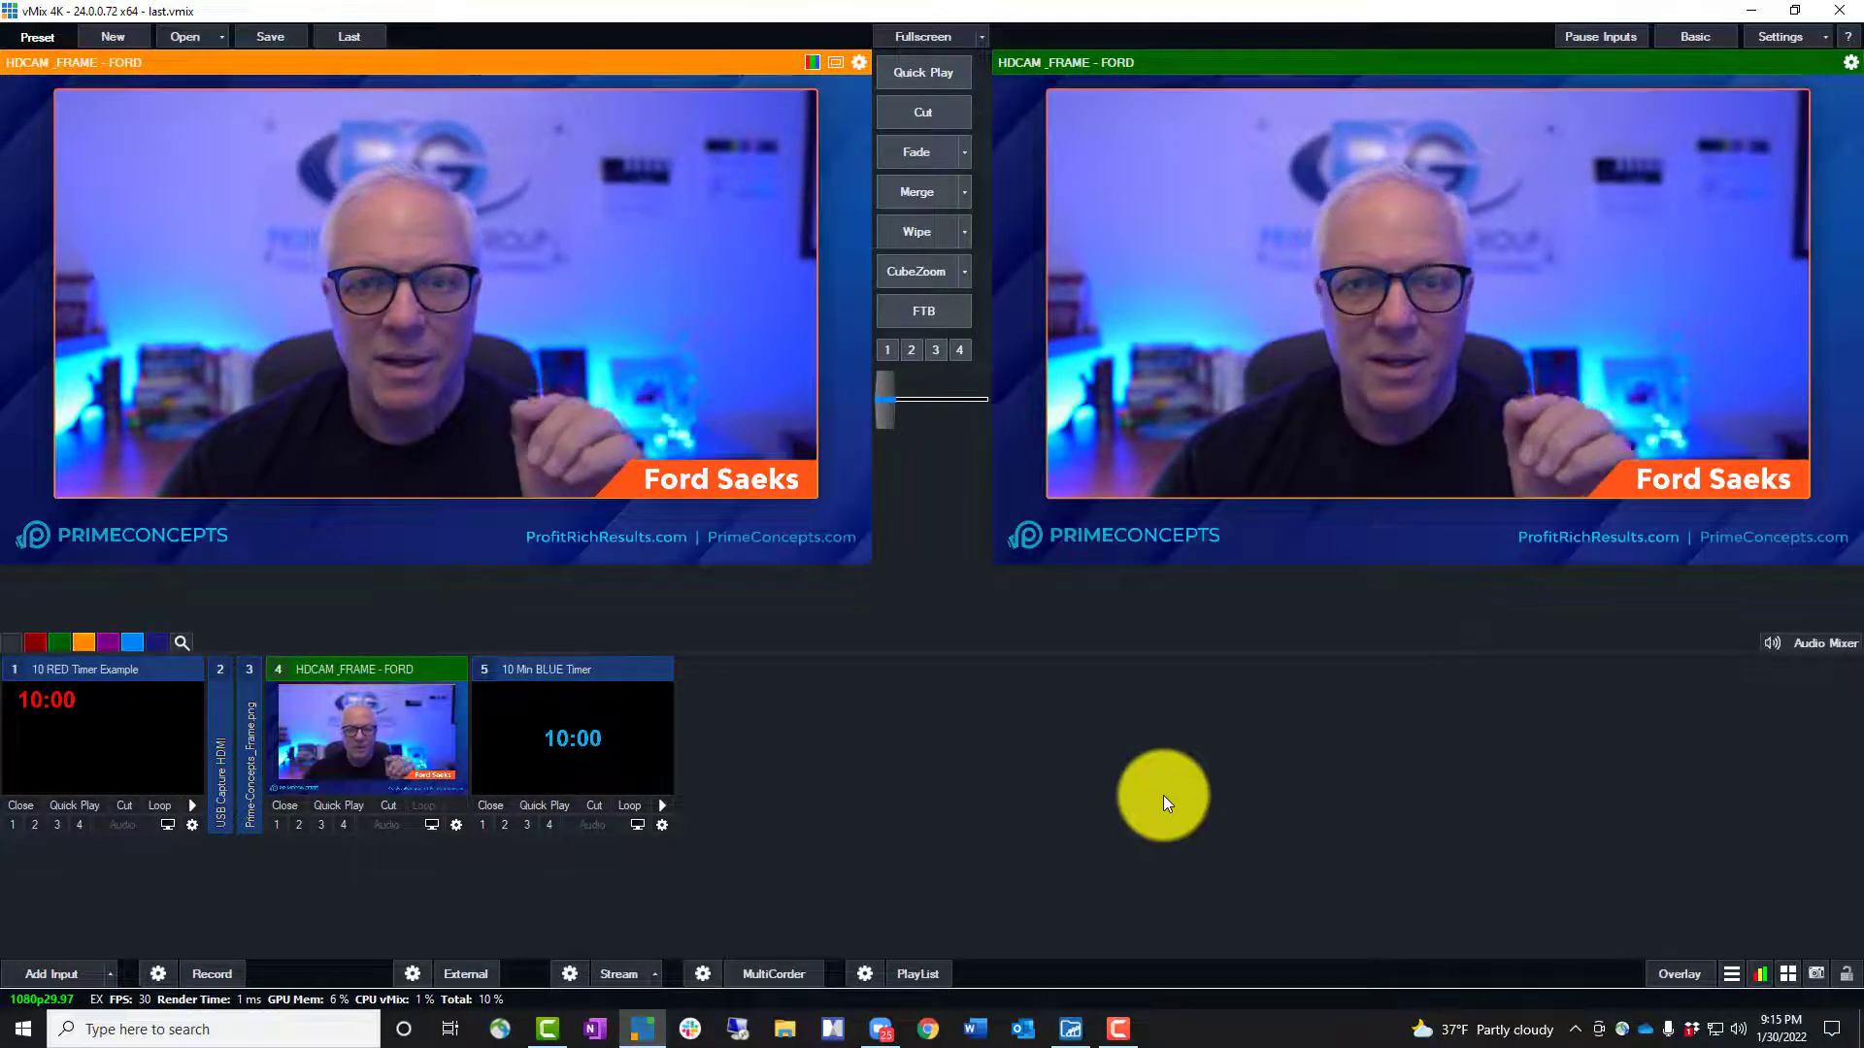